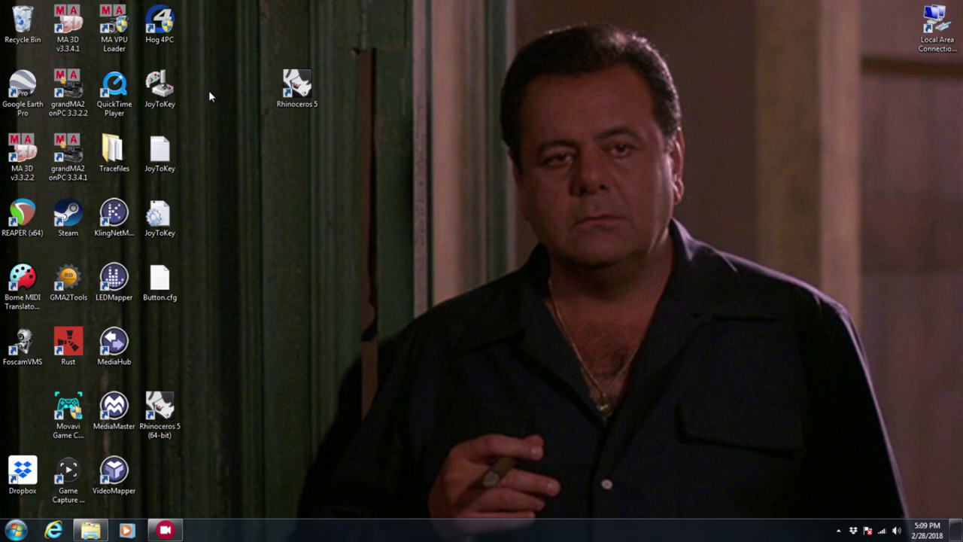
- Launch Rhinoceros 5 and dismiss its startup window to reach the empty untitled model
left_click(300, 88)
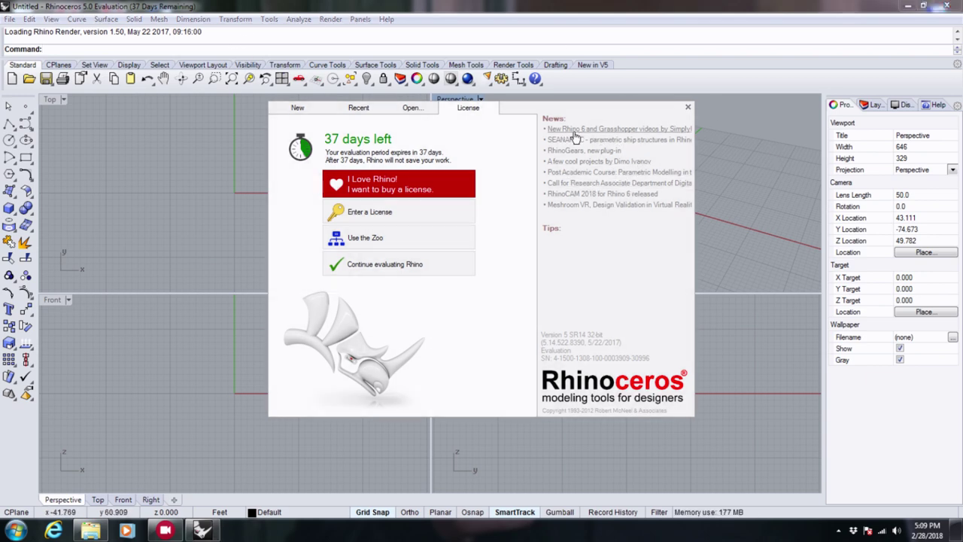
left_click(687, 108)
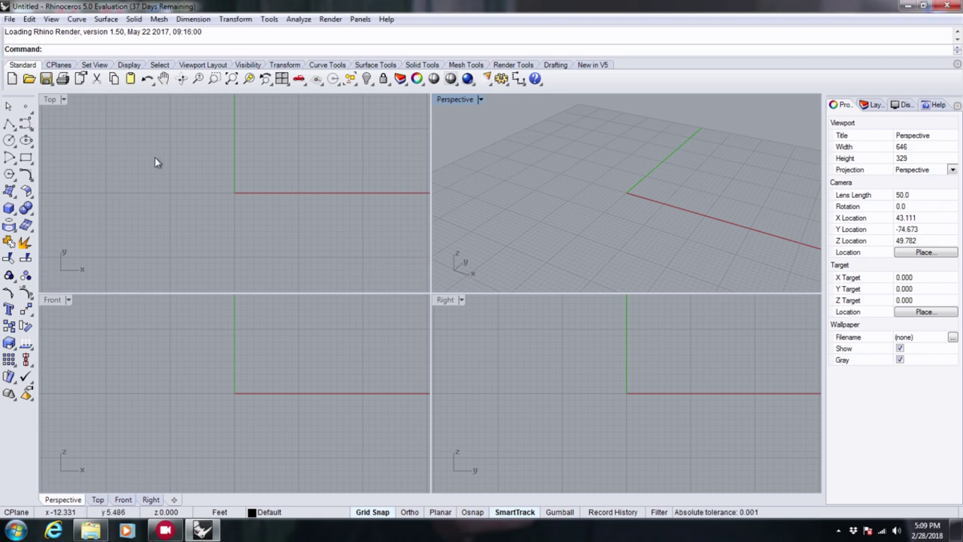
right_click_drag(271, 151, 259, 205)
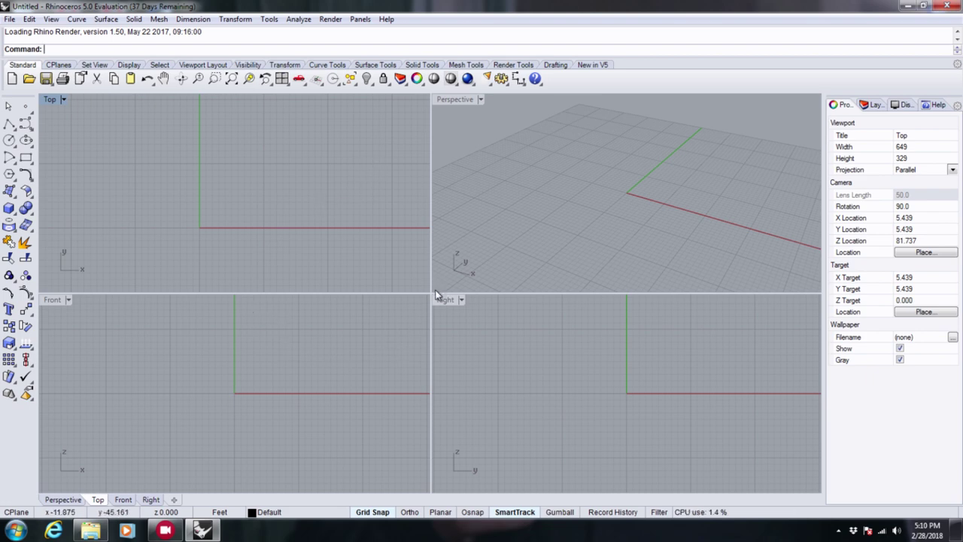
- Resize the four viewports so the Front view is the largest
left_click_drag(430, 293, 499, 246)
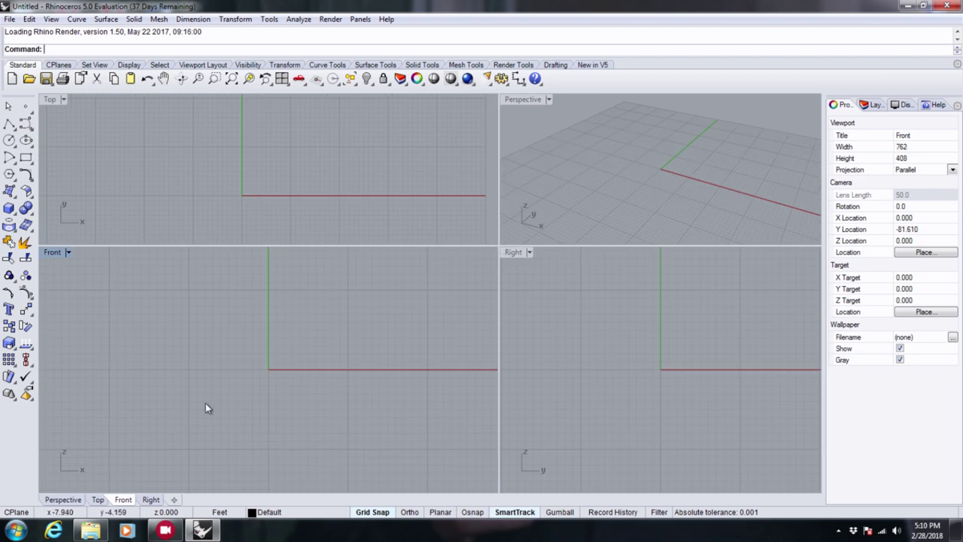
scroll(207, 406, "down", 3)
scroll(258, 365, "up", 4)
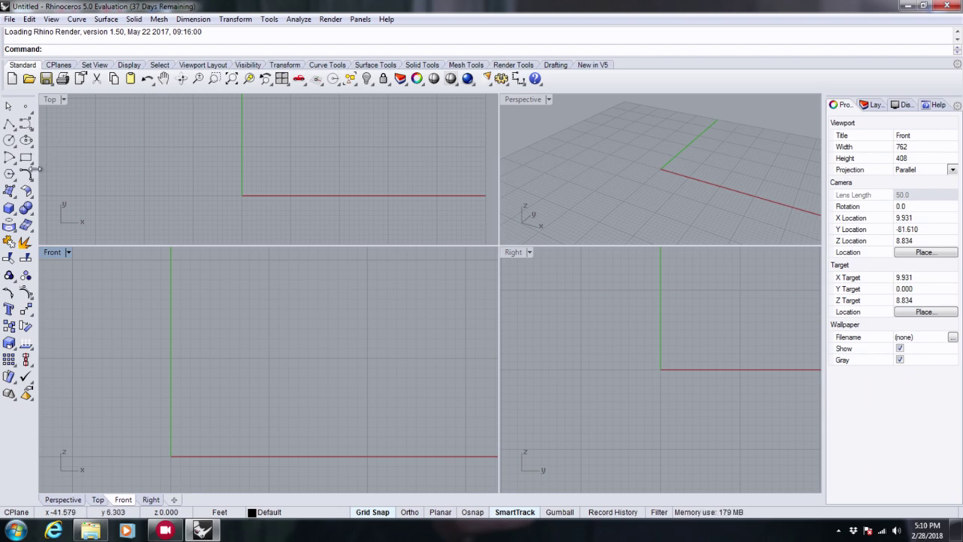
- Create a box in the Front view from the origin with a 22 by 8 ft base and a height of -.8
left_click(10, 208)
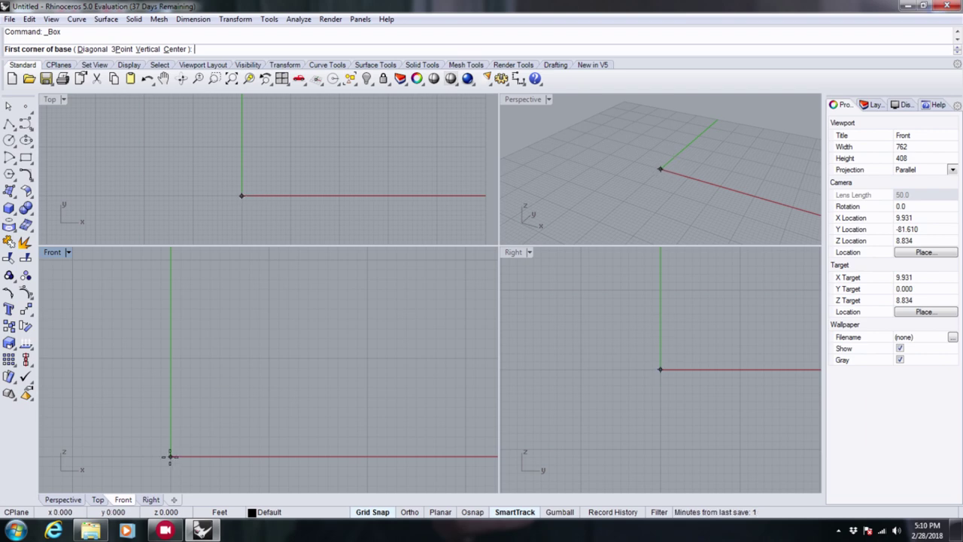
left_click(170, 456)
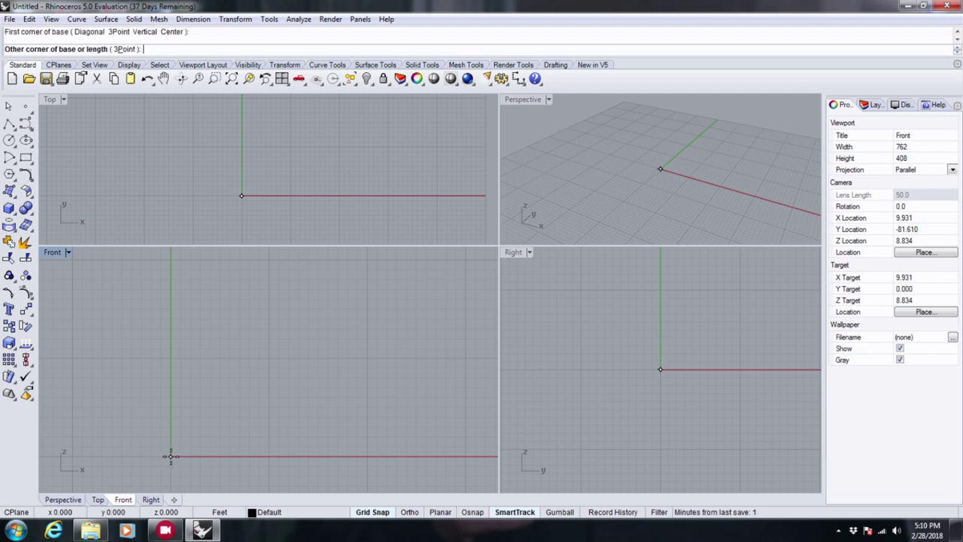
left_click(386, 376)
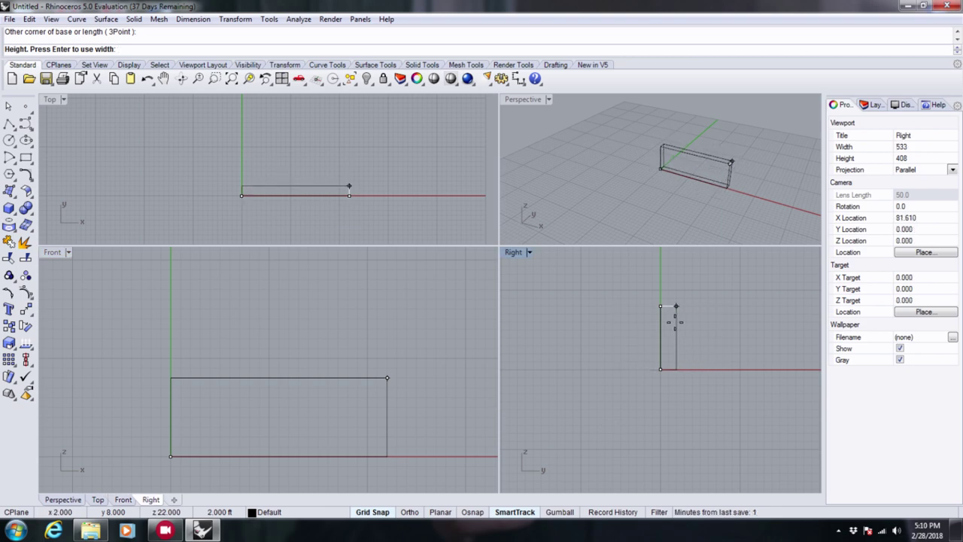
left_click(672, 325)
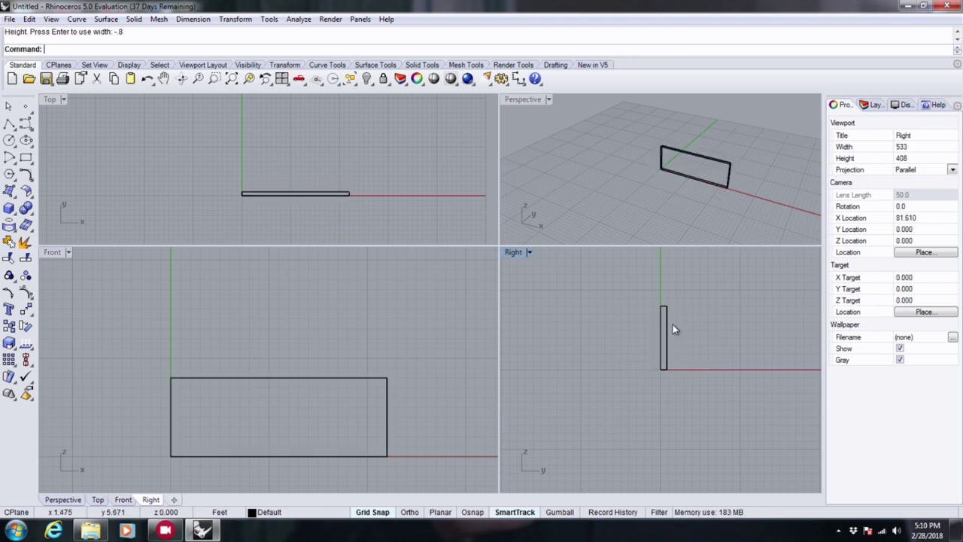
- Switch the Perspective viewport to Rendered display and view the box from its front face
left_click(546, 108)
left_click(548, 99)
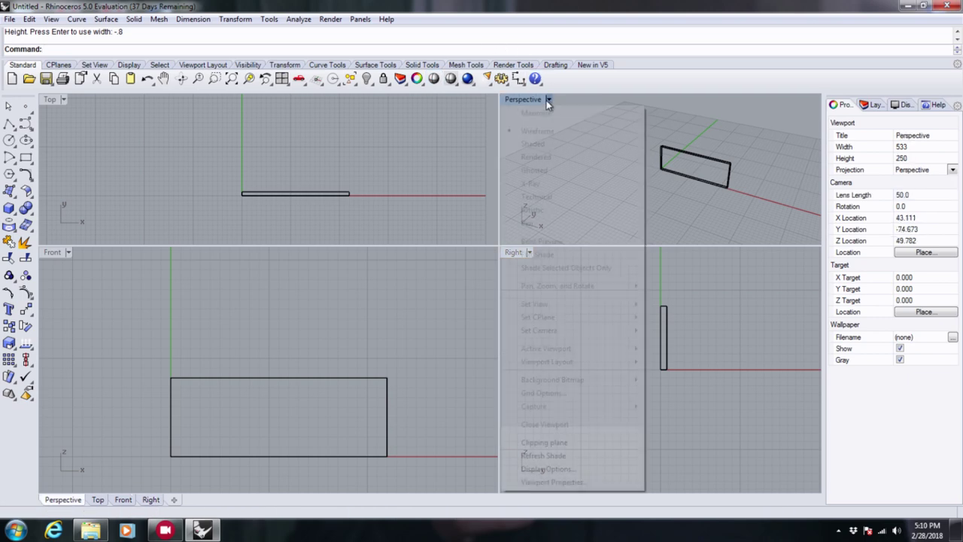
left_click(548, 155)
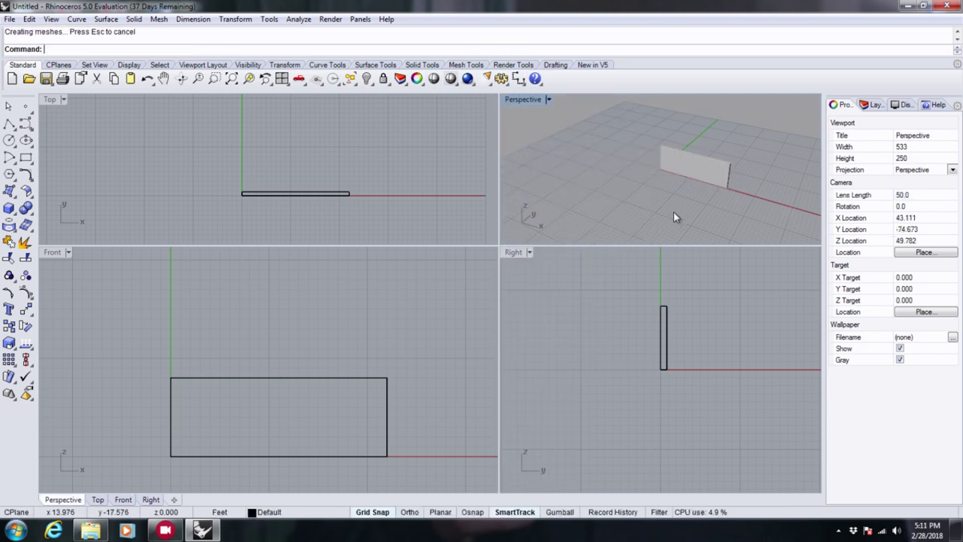
right_click_drag(677, 215, 720, 171)
scroll(698, 152, "up", 3)
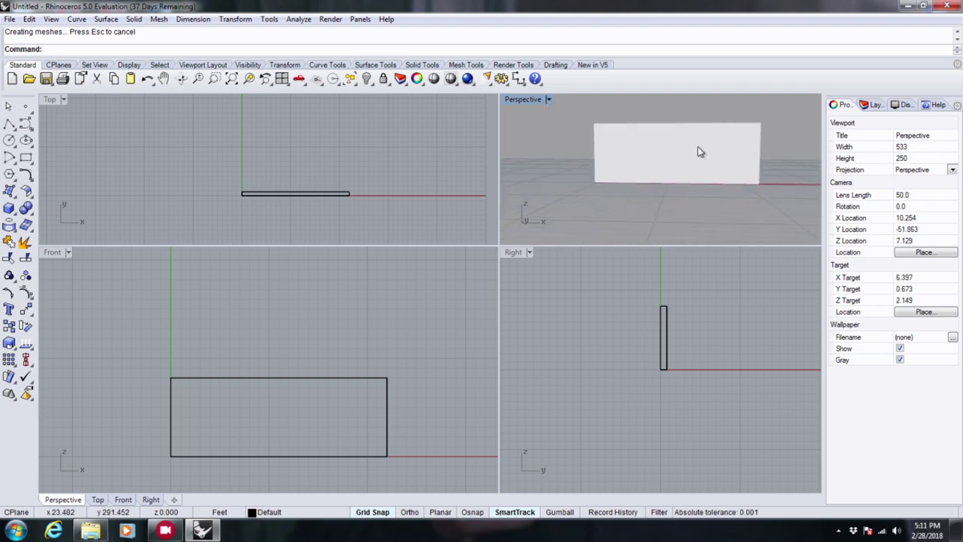
left_click(697, 148)
left_click(576, 107)
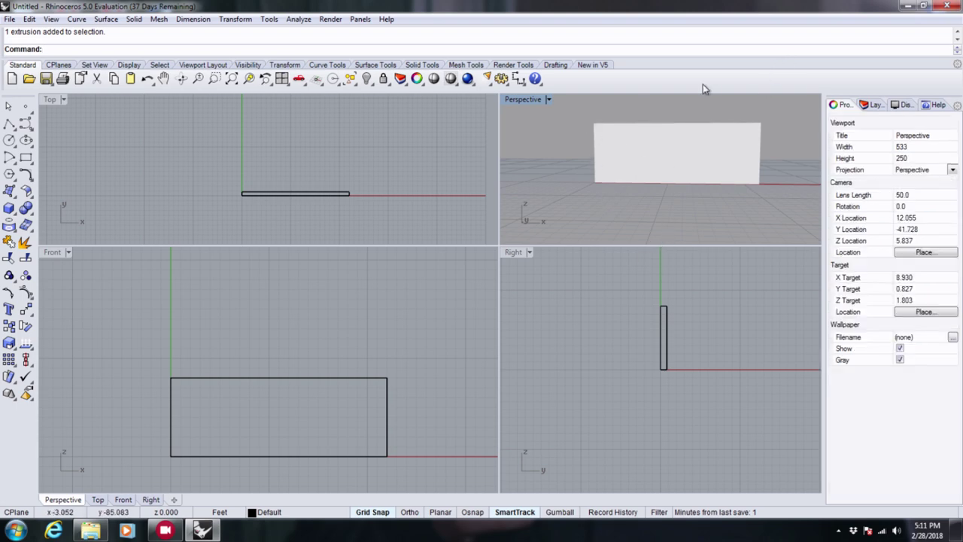
scroll(366, 262, "down", 1)
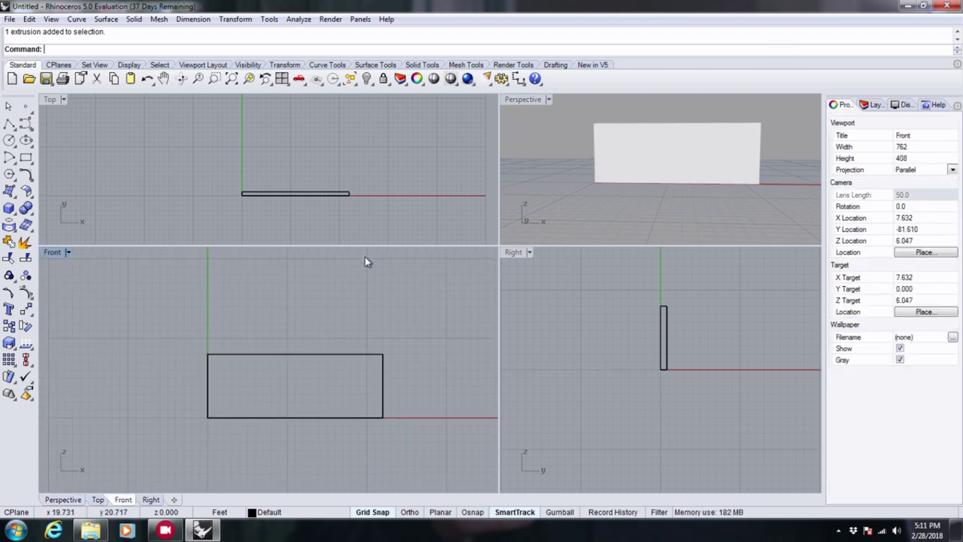
scroll(369, 367, "up", 1)
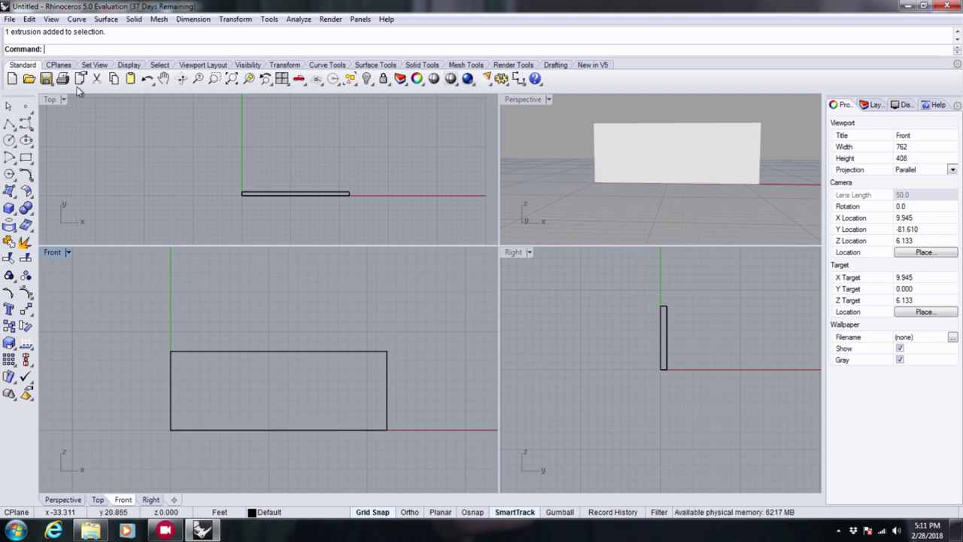
left_click(433, 66)
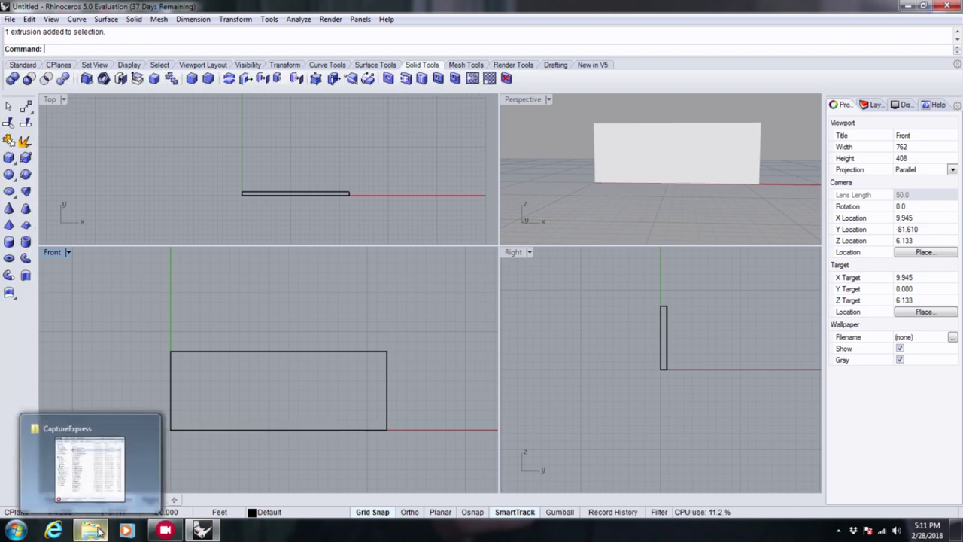
- Apply the ROADCASE image from the Pictures library to the box as its texture
mouse_move(201, 532)
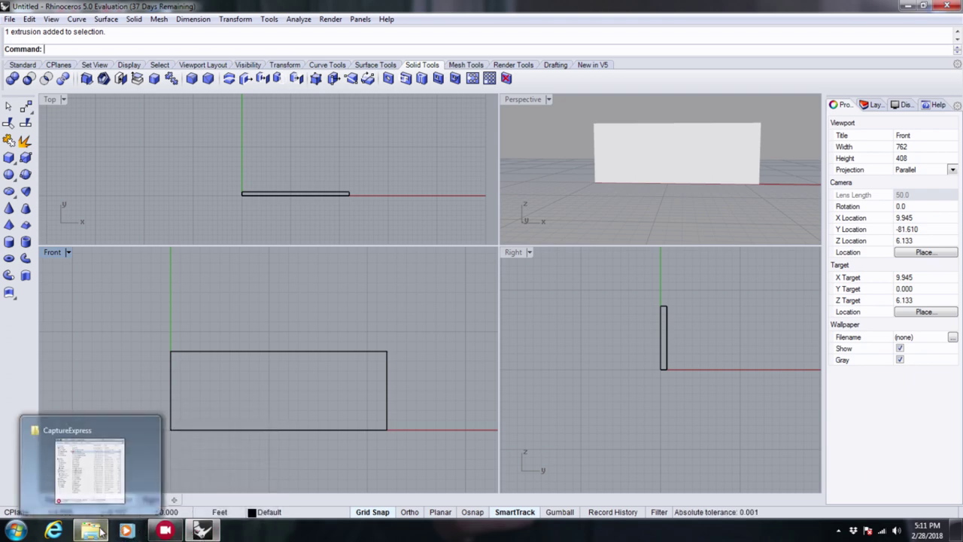
left_click(74, 468)
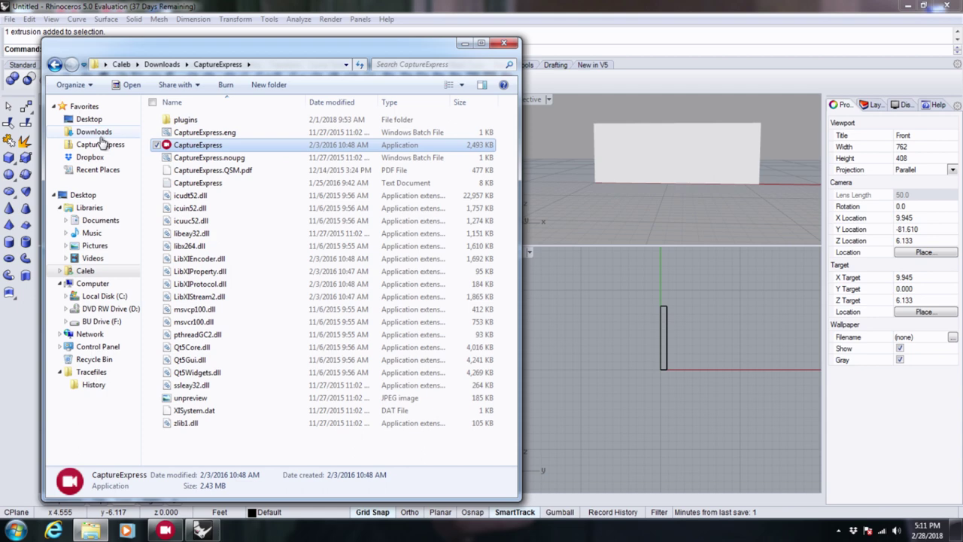
left_click(94, 245)
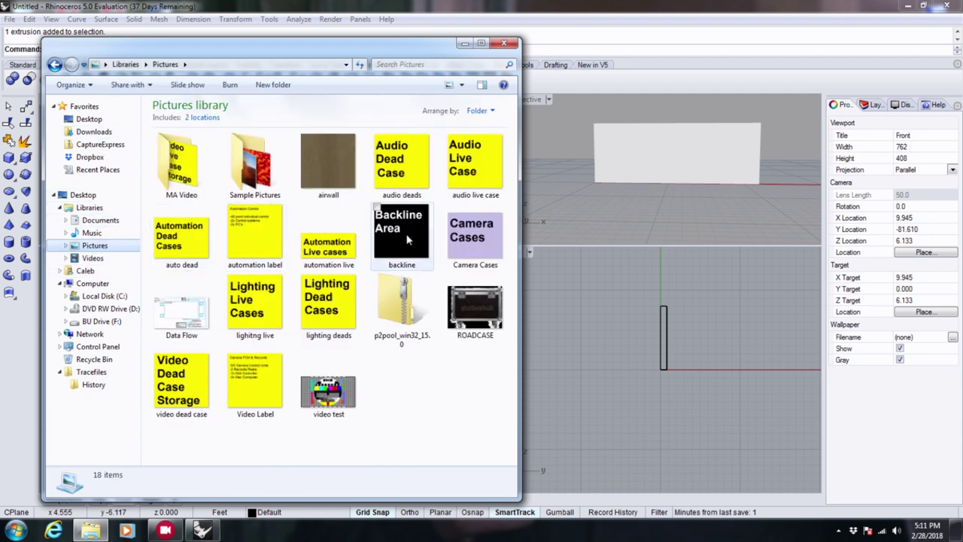
left_click_drag(419, 44, 399, 40)
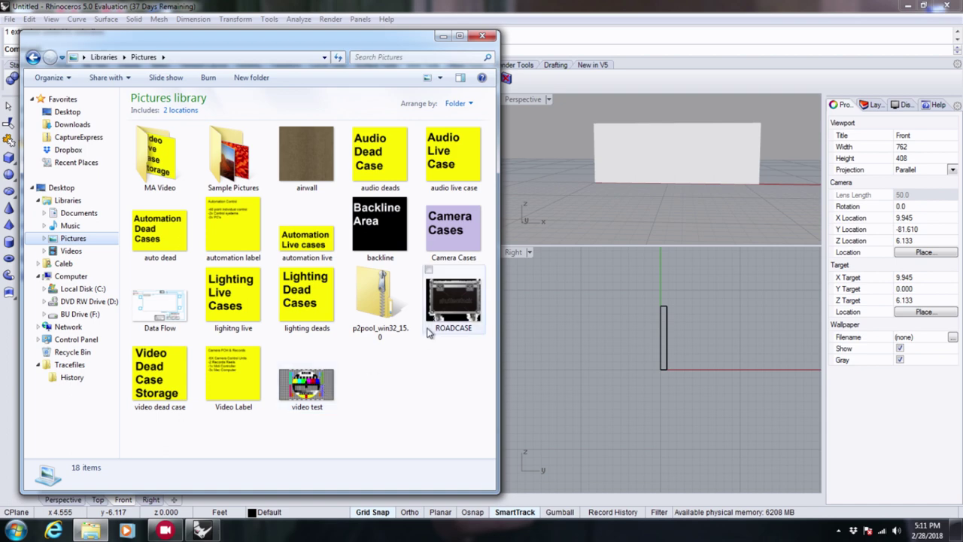
left_click_drag(452, 304, 694, 155)
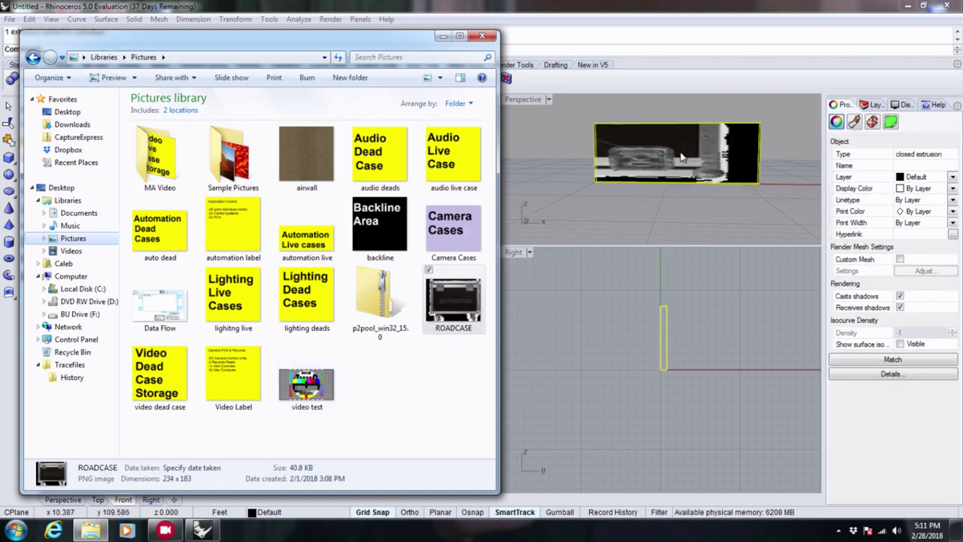
left_click(443, 37)
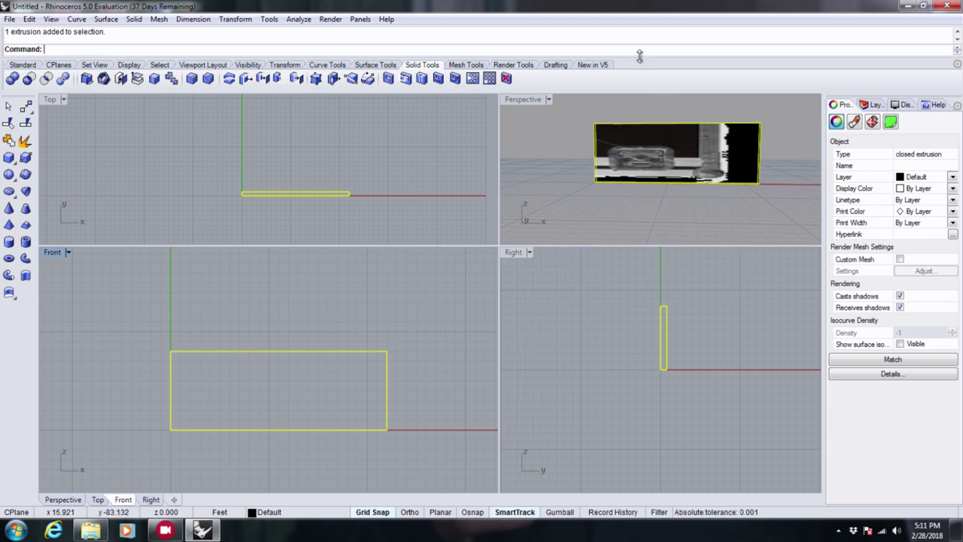
- Duplicate the textured box in place, try moving the copy aside and undo that move
key("ctrl+c")
key("ctrl+v")
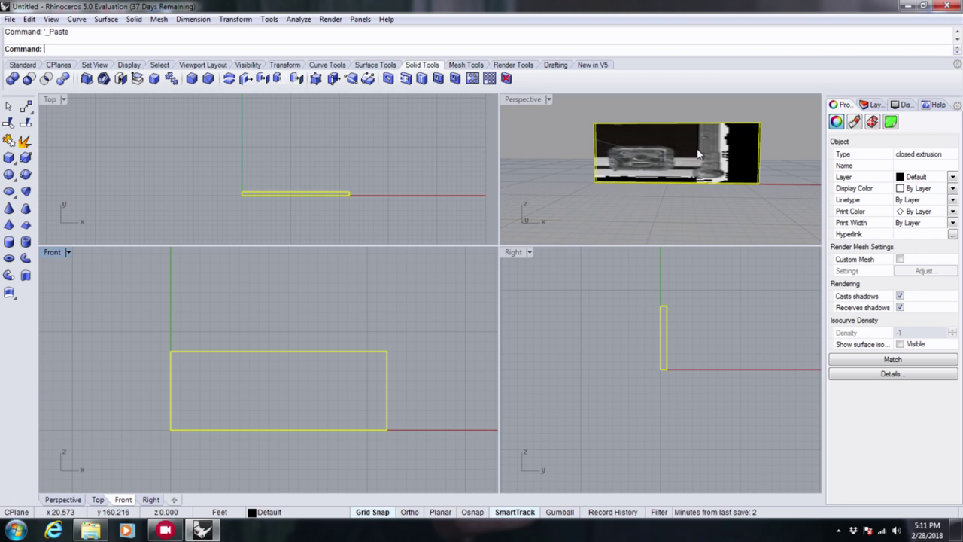
left_click_drag(678, 154, 559, 173)
key("ctrl+z")
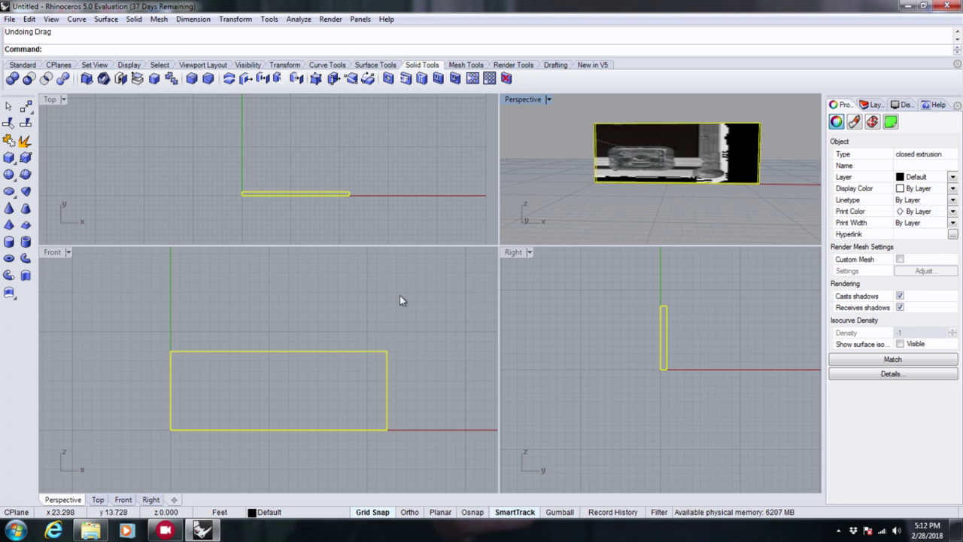
left_click(330, 309)
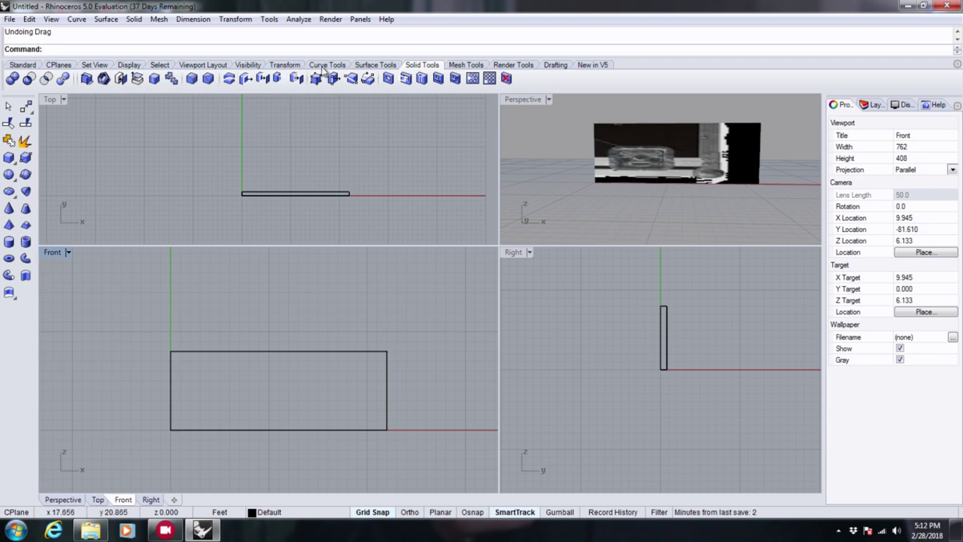
- Draw a closed polyline in the Front view through (0,2), (6,8), (11,8), (3,0) and (0,0), forming a diagonal band across the box
left_click(23, 65)
left_click(9, 123)
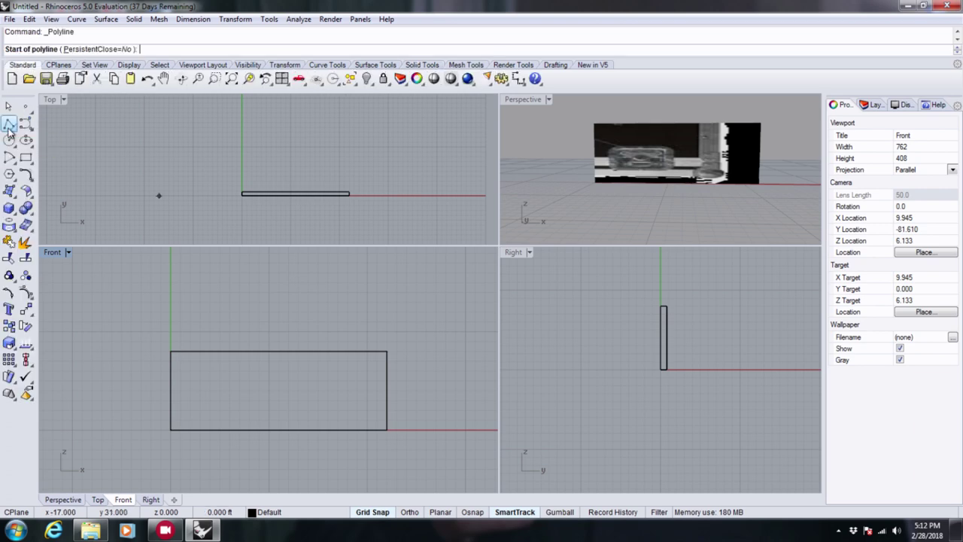
left_click(170, 410)
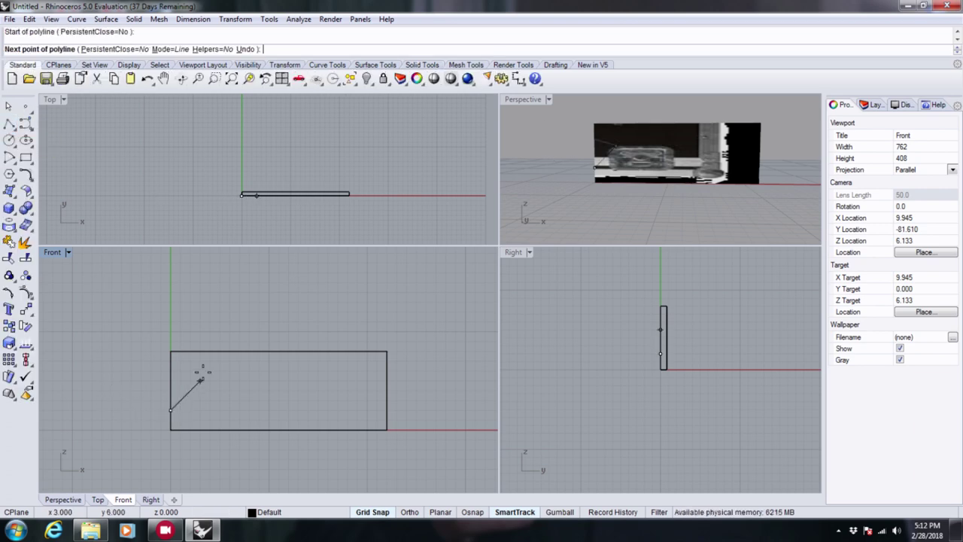
left_click(230, 352)
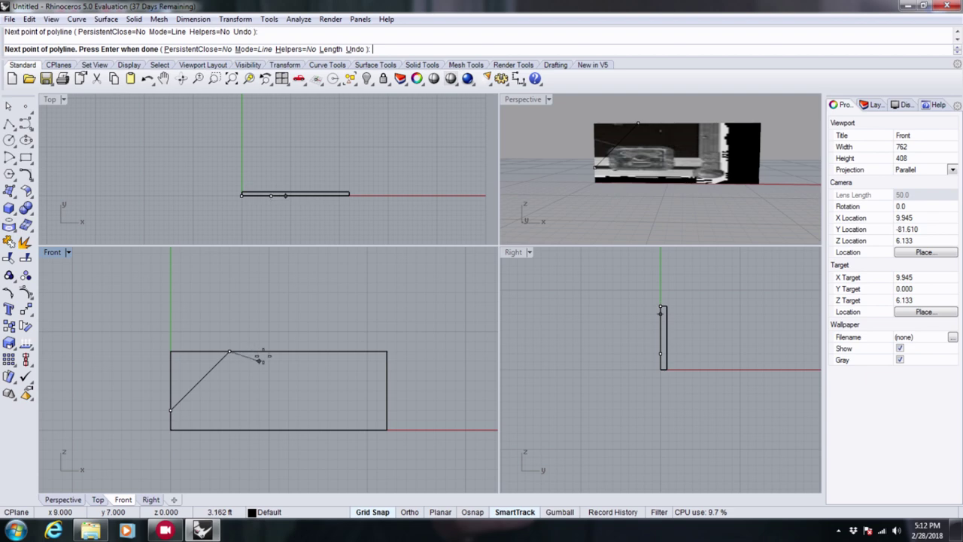
left_click(278, 351)
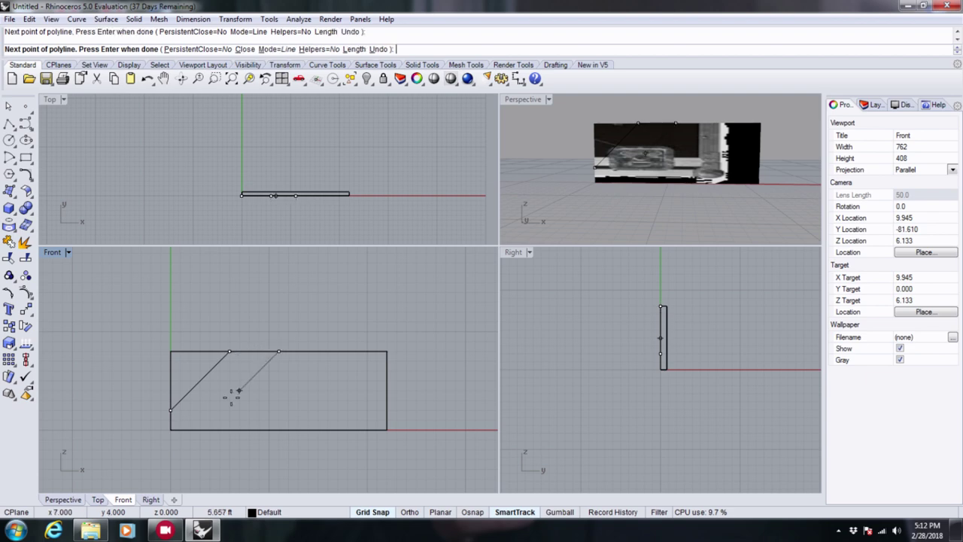
left_click(199, 429)
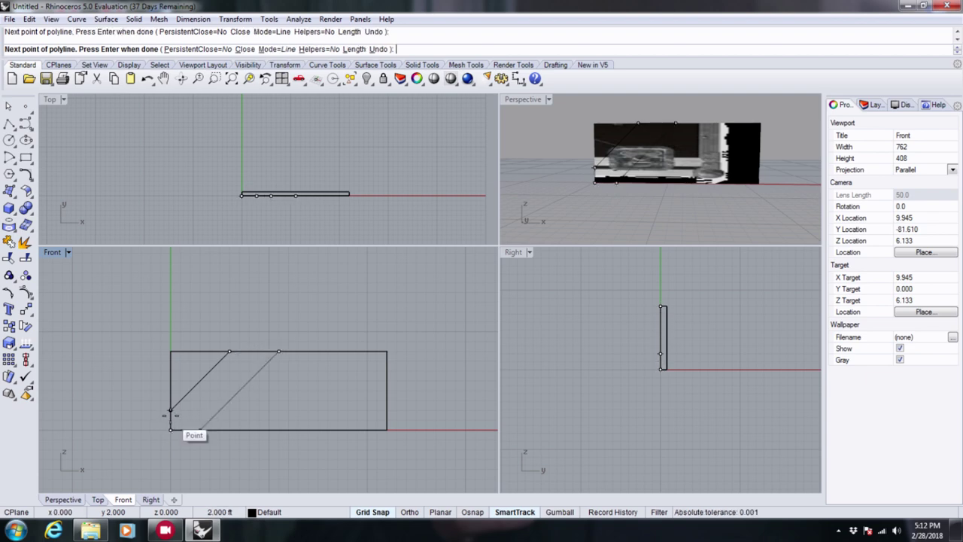
key("Return")
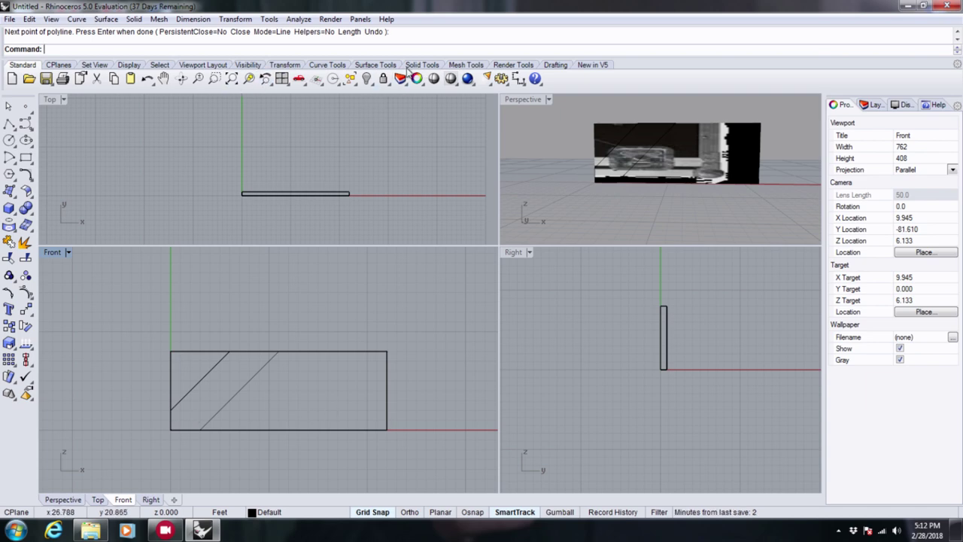
- WireCut one of the overlapping boxes with the closed diagonal polyline, cutting through its full thickness and removing the band-shaped section
left_click(248, 384)
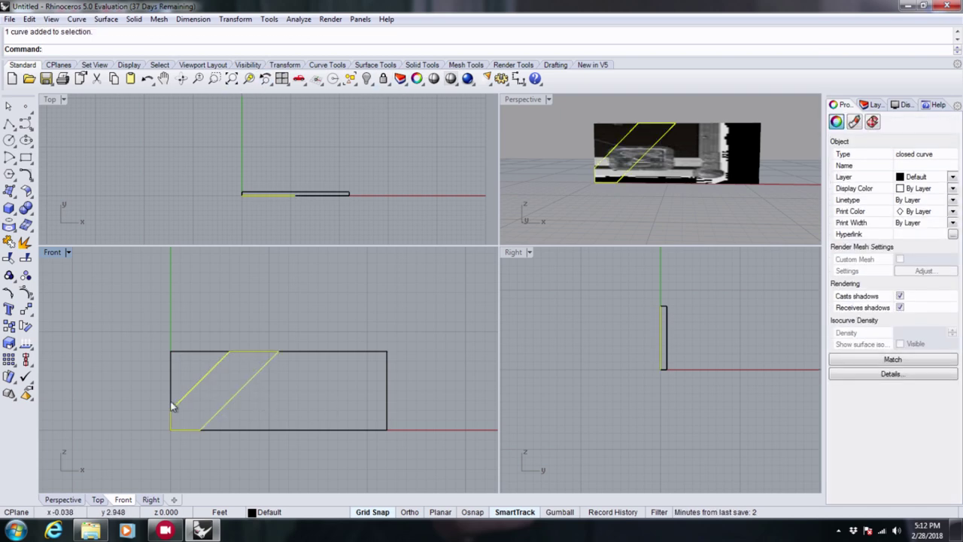
left_click(429, 65)
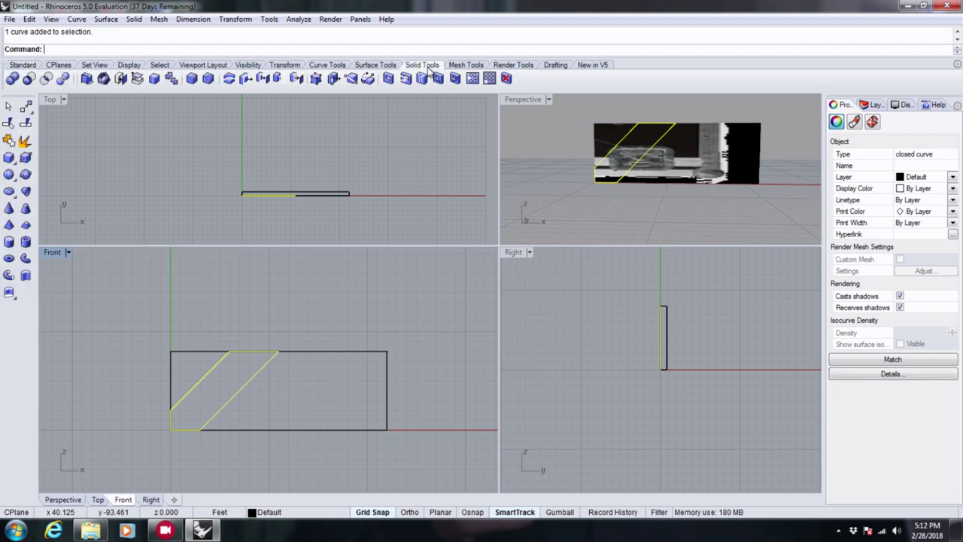
left_click(229, 79)
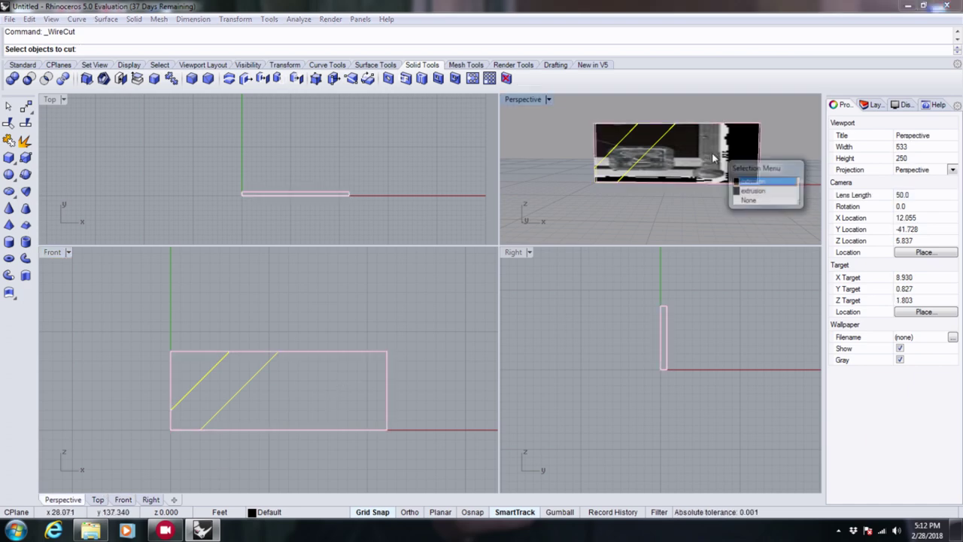
left_click(755, 189)
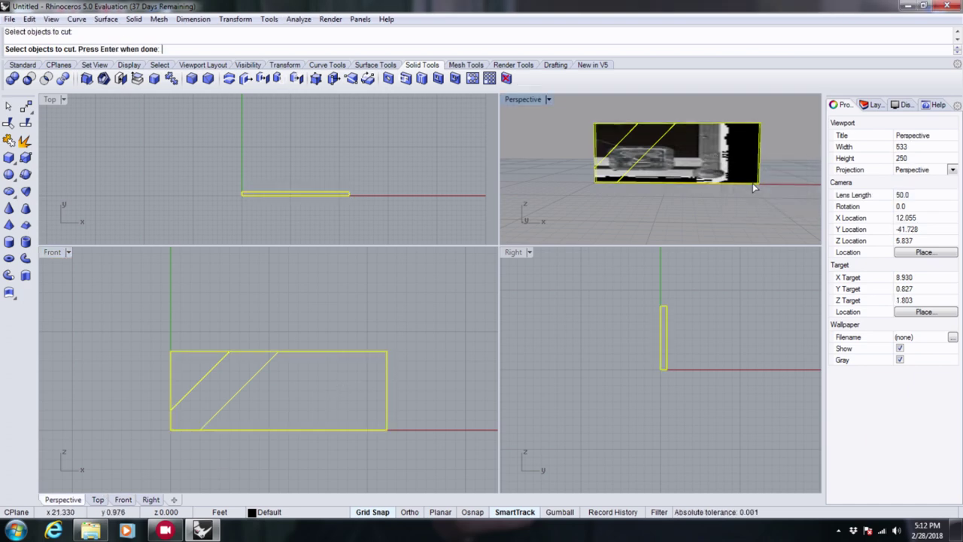
key("Return")
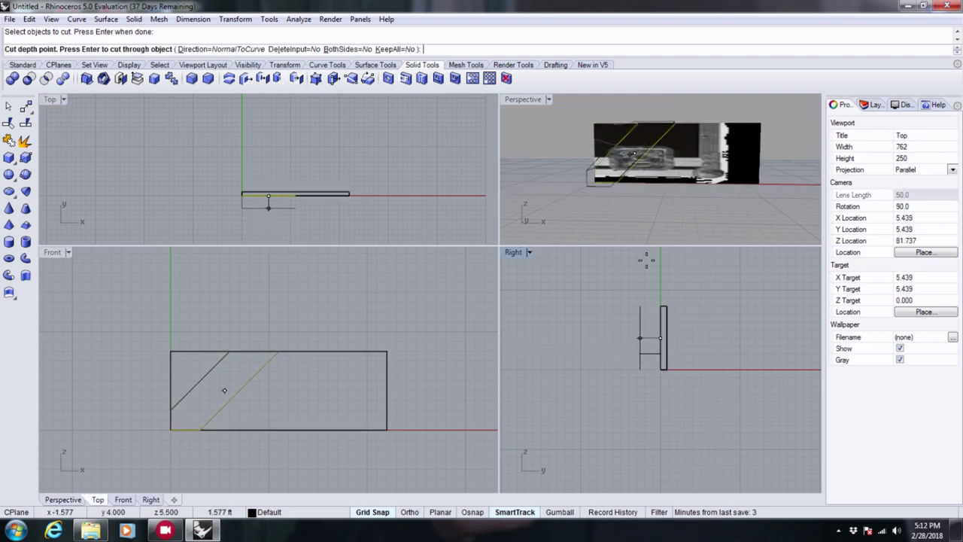
right_click_drag(653, 340, 687, 351)
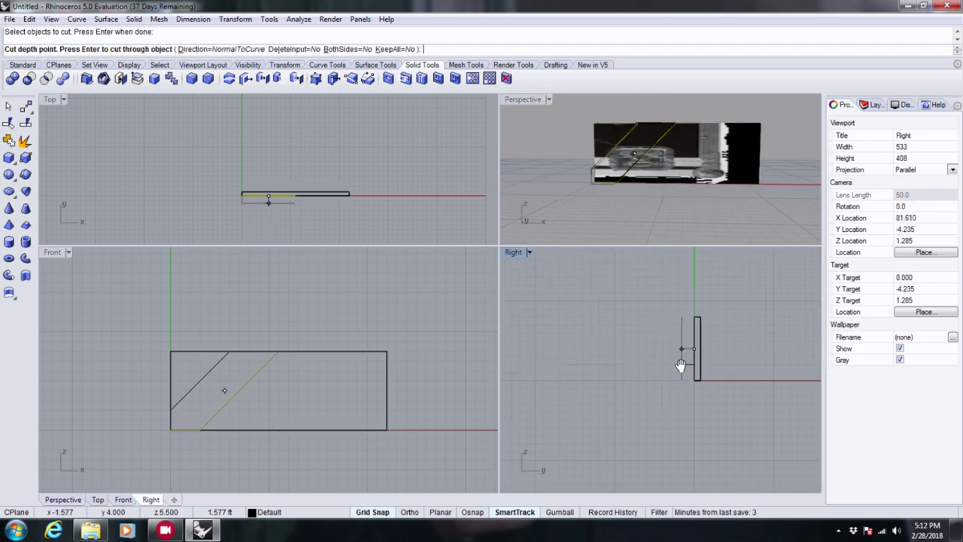
left_click(755, 351)
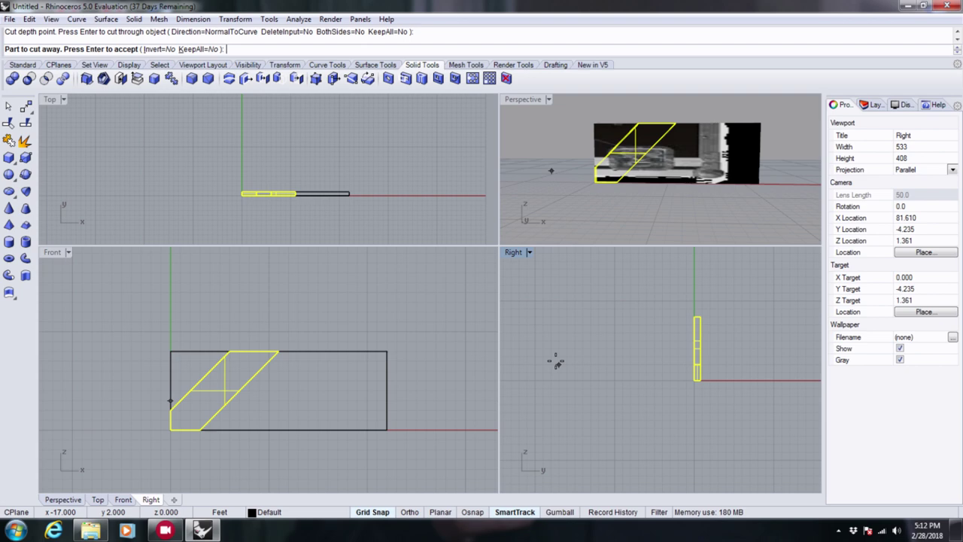
key("Return")
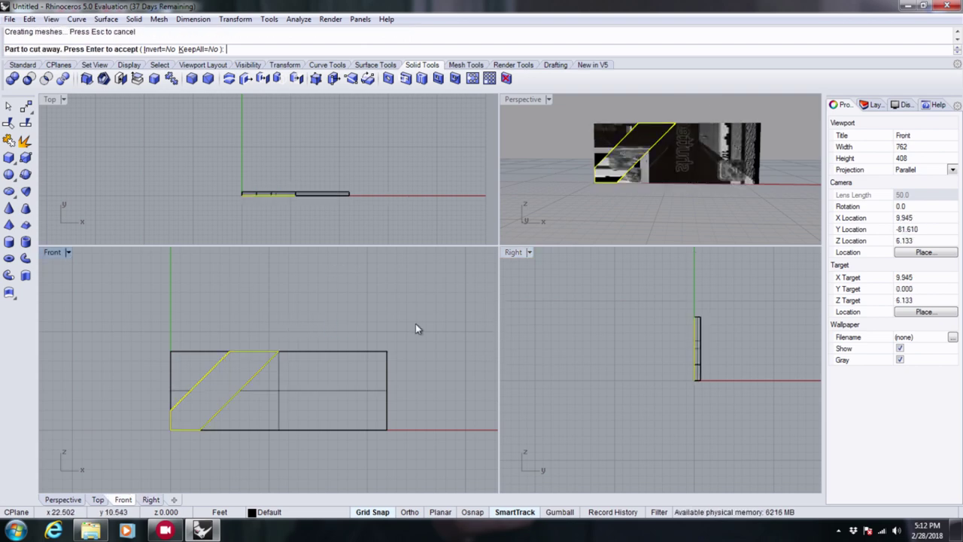
- Delete the uncut extrusion box that overlaps the cut pieces, keeping the polysurfaces
right_click_drag(658, 169, 719, 164)
left_click(719, 163)
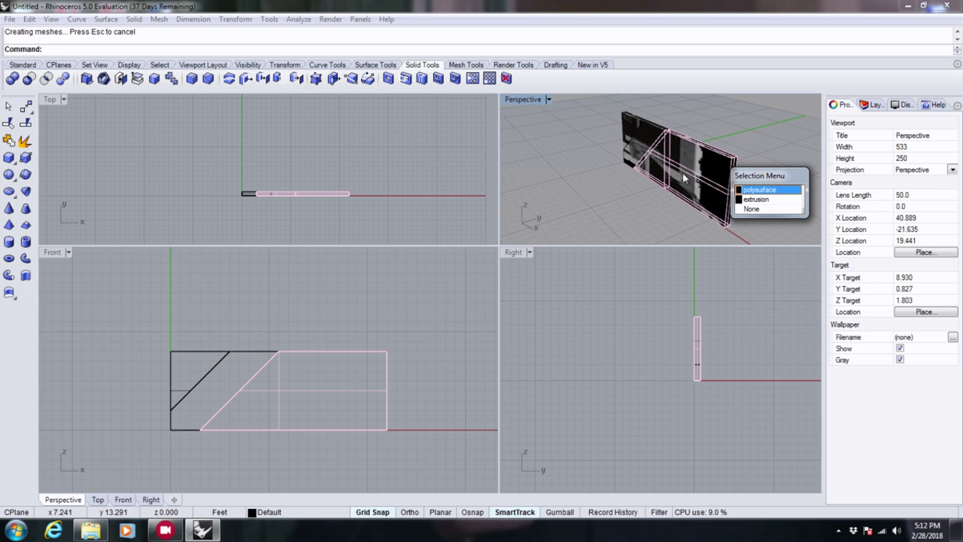
left_click(761, 190)
key("Delete")
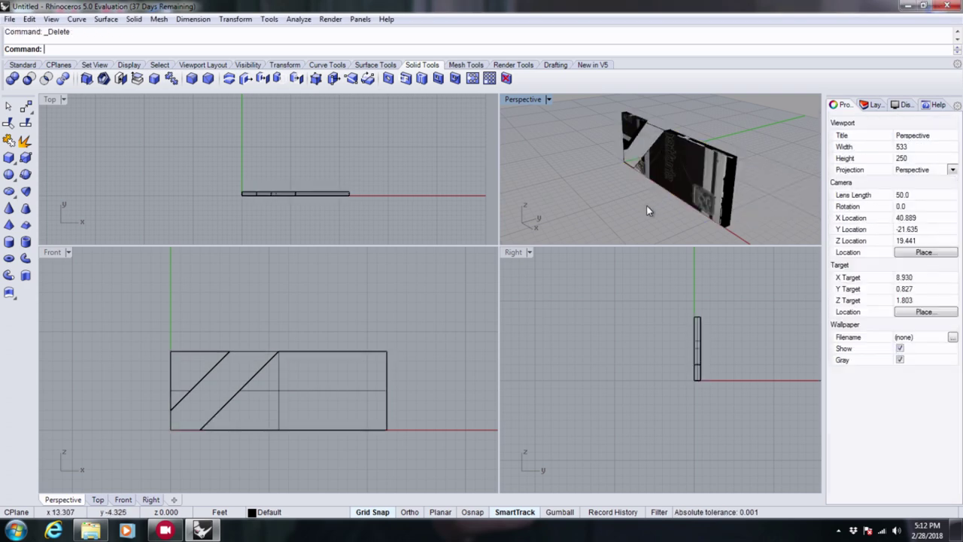
- Apply planar UV texture mapping to both cut pieces and the curve, with a 22 by 8 ft plane from the origin in the Front view
right_click_drag(648, 210, 686, 141)
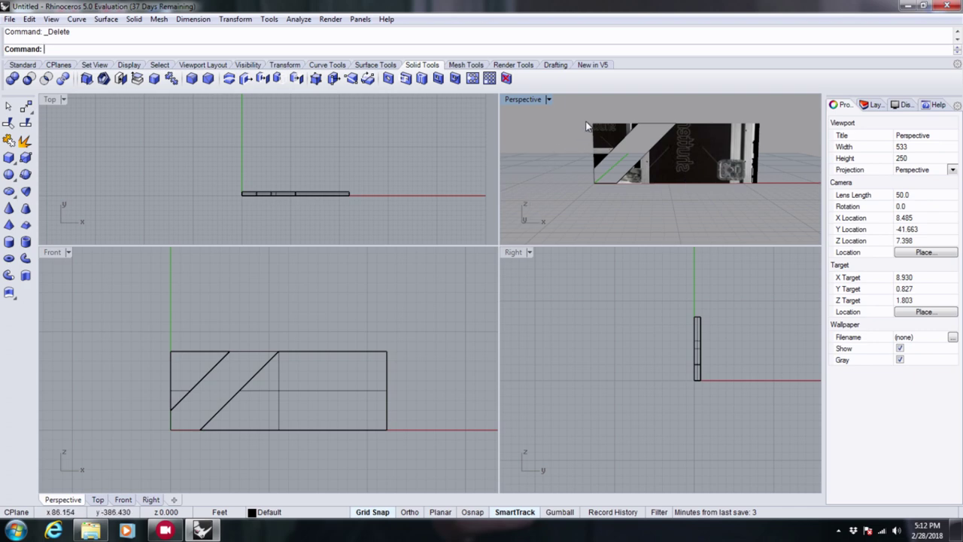
left_click_drag(567, 113, 764, 197)
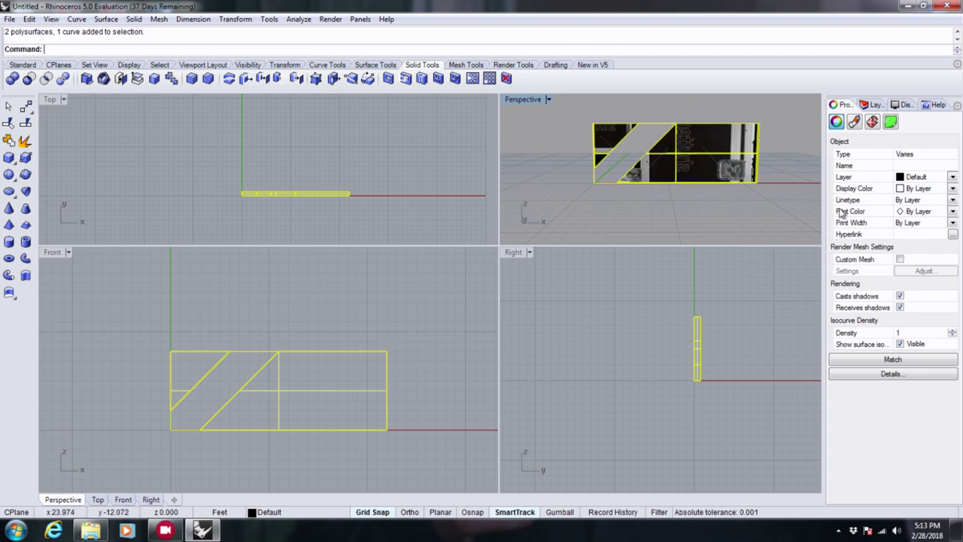
left_click(872, 123)
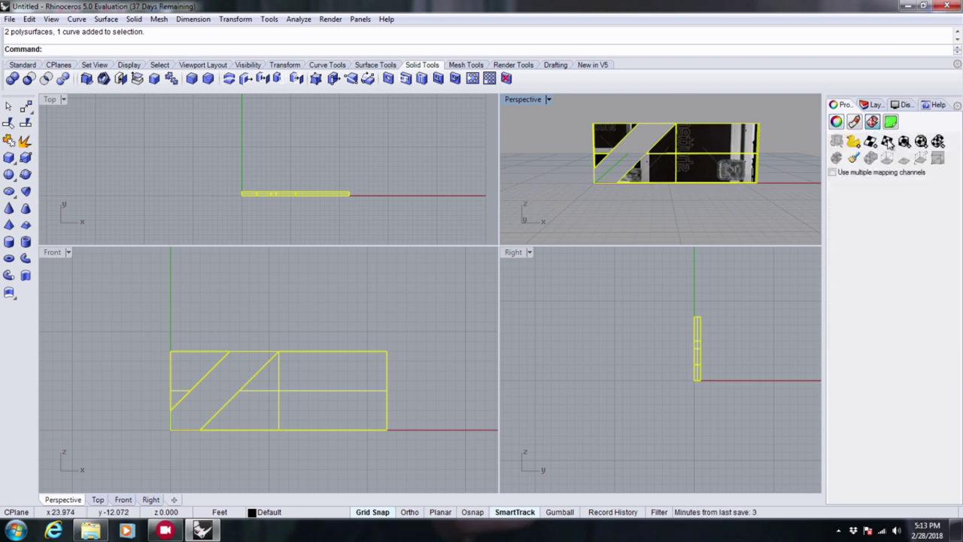
left_click(514, 65)
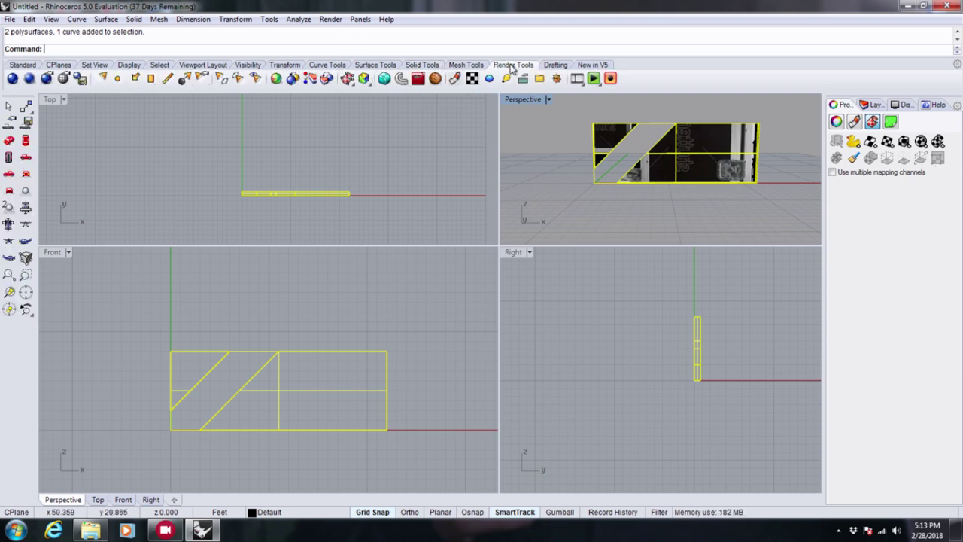
left_click(350, 82)
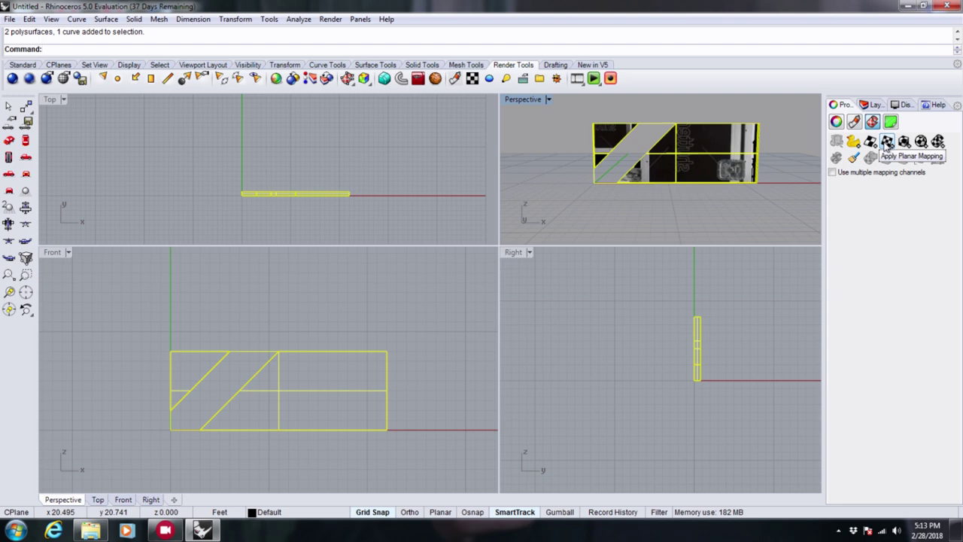
left_click(887, 143)
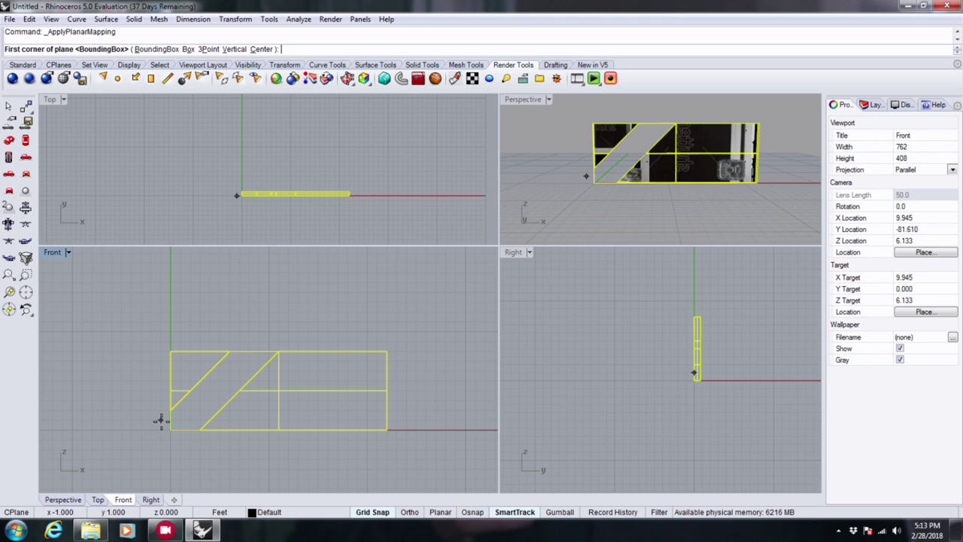
scroll(173, 433, "up", 3)
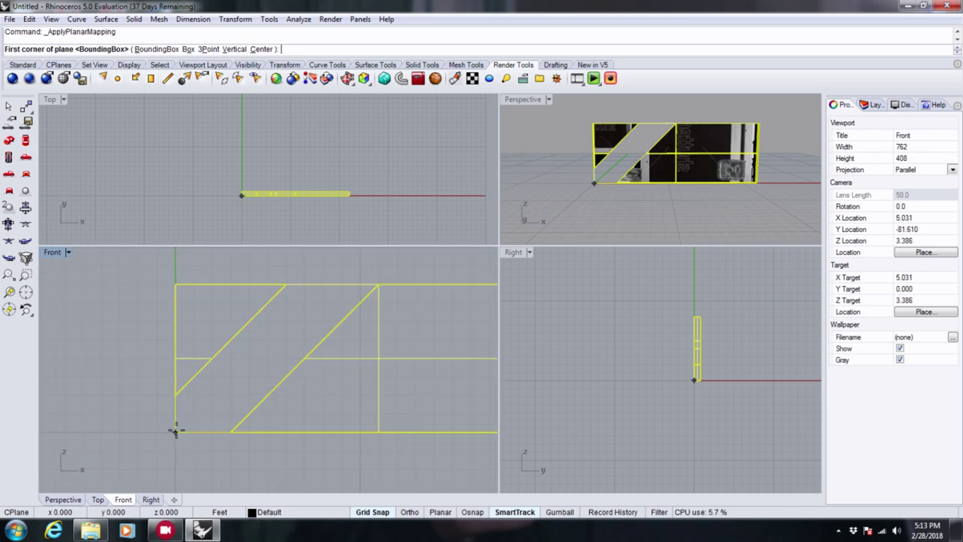
left_click(175, 431)
scroll(103, 434, "down", 3)
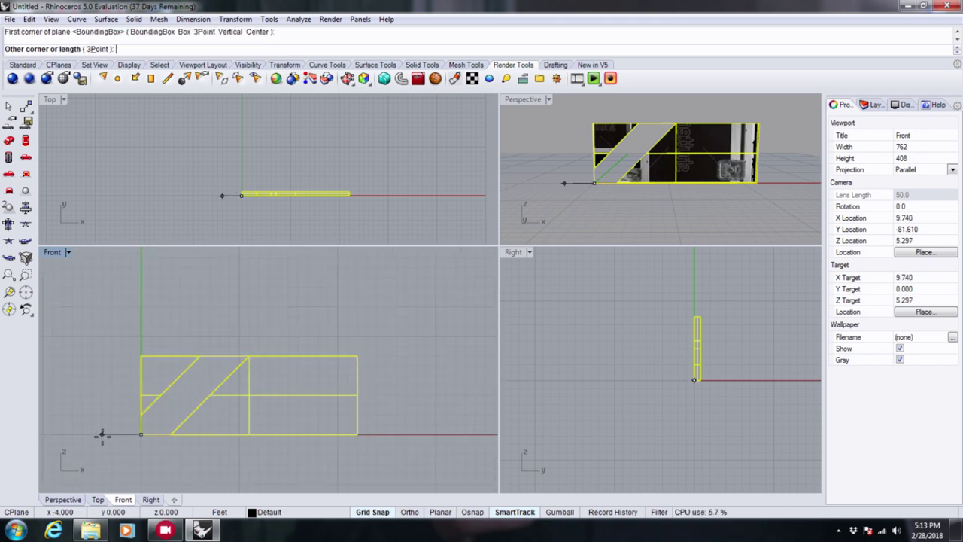
scroll(357, 359, "up", 4)
left_click(358, 351)
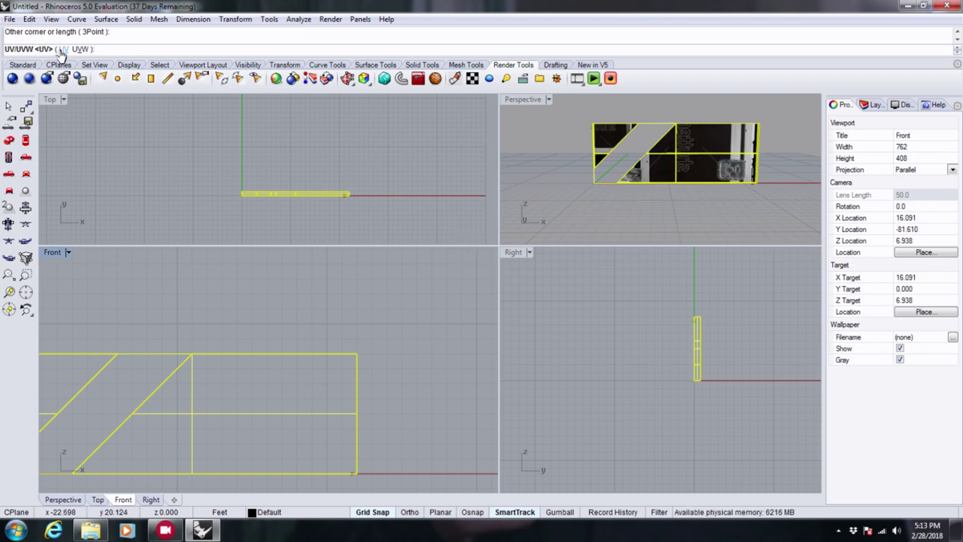
type("u")
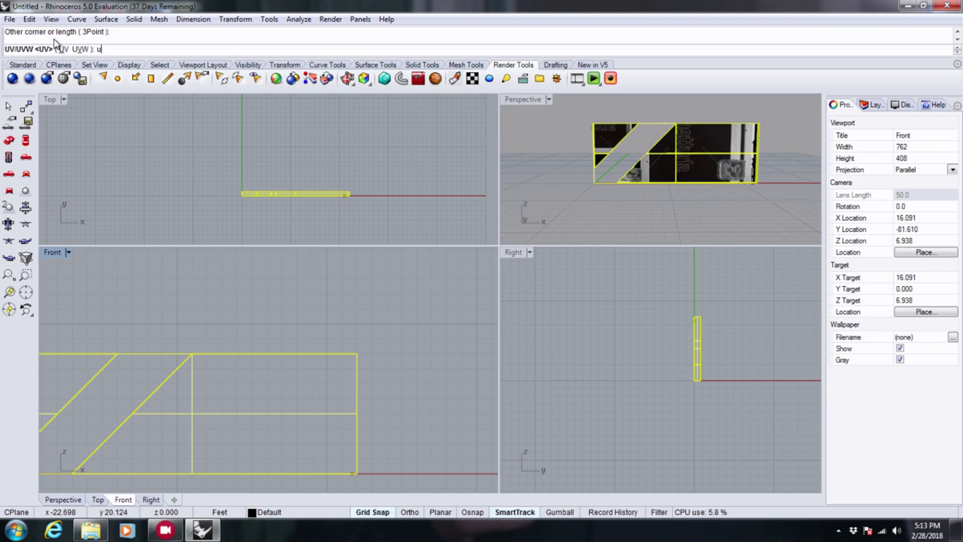
key("Return")
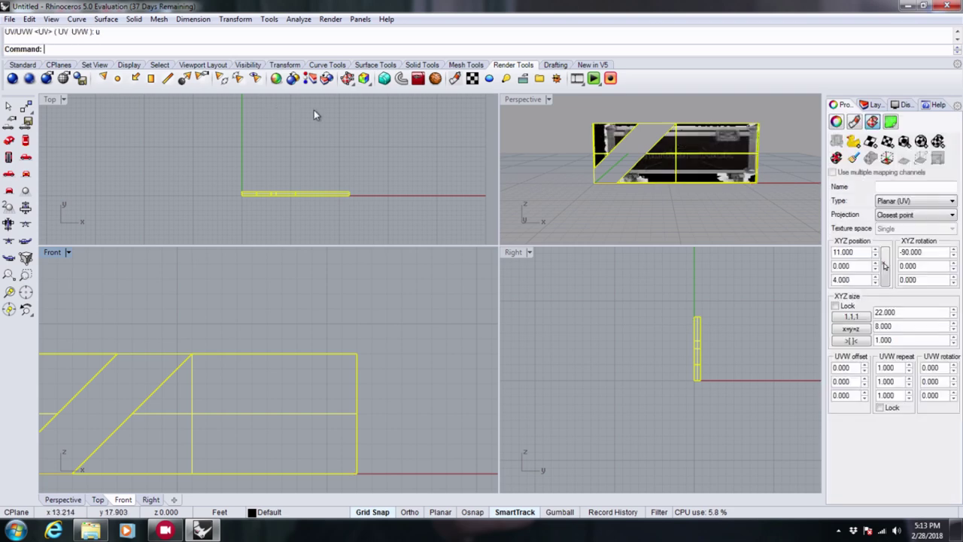
- Examine how the texture lines up across the two cut pieces in the Perspective view
left_click(711, 192)
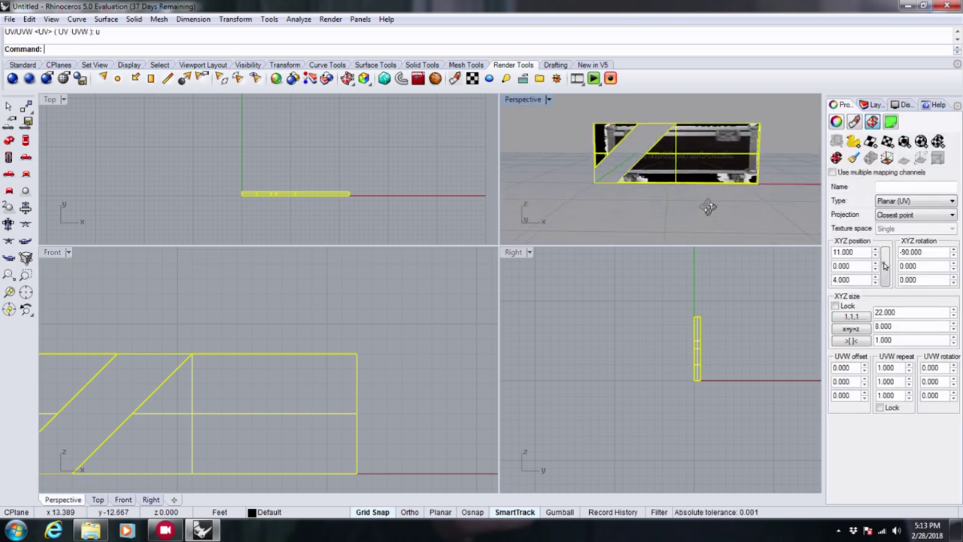
scroll(708, 202, "up", 3)
scroll(662, 151, "down", 3)
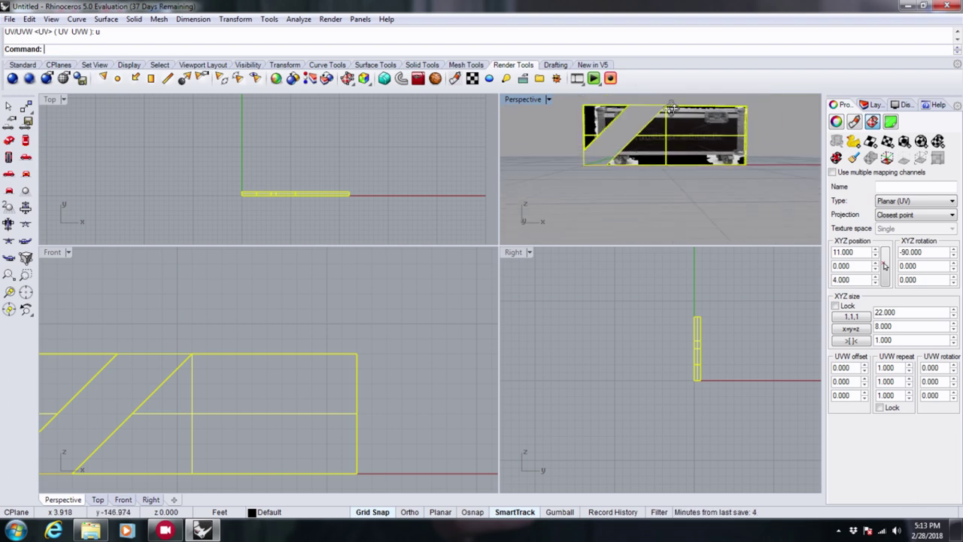
scroll(641, 119, "up", 5)
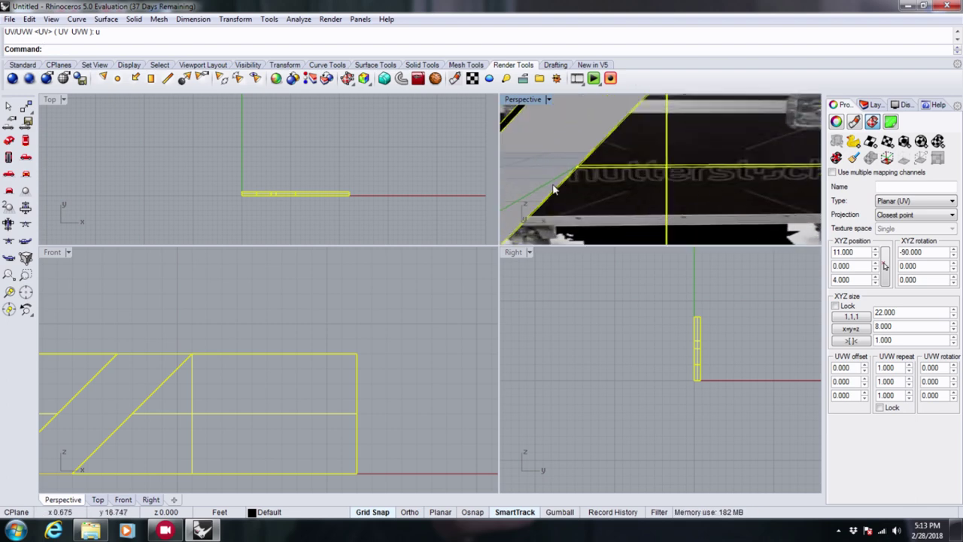
scroll(681, 192, "down", 4)
scroll(687, 208, "down", 2)
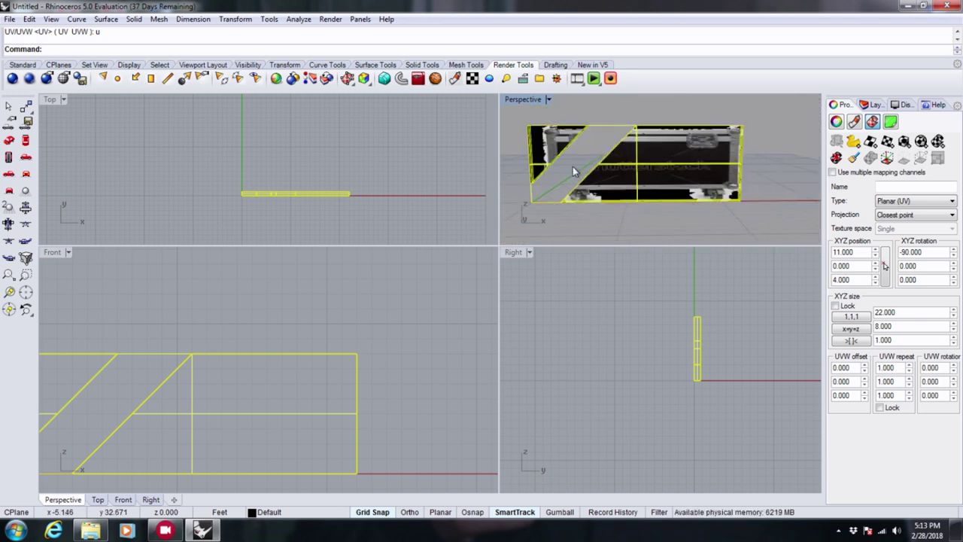
left_click(9, 18)
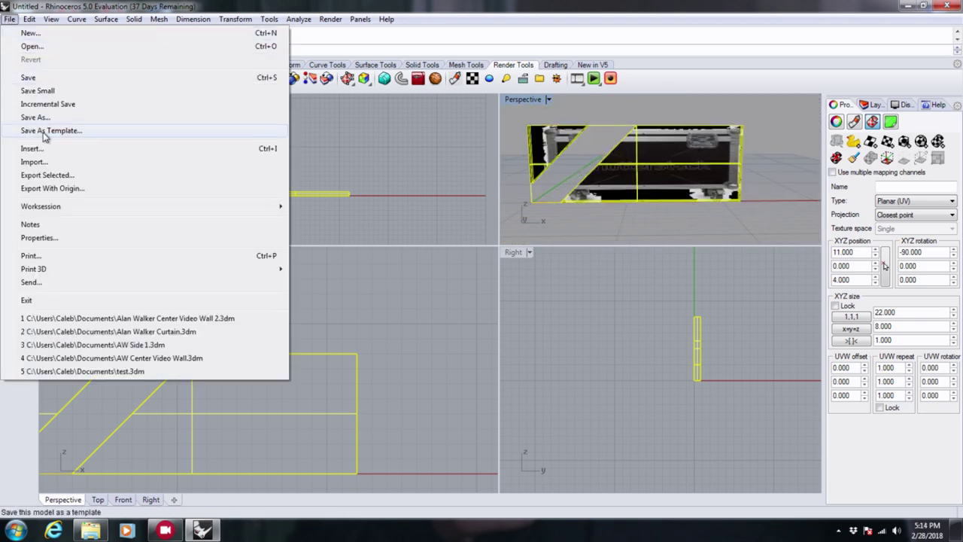
left_click(47, 175)
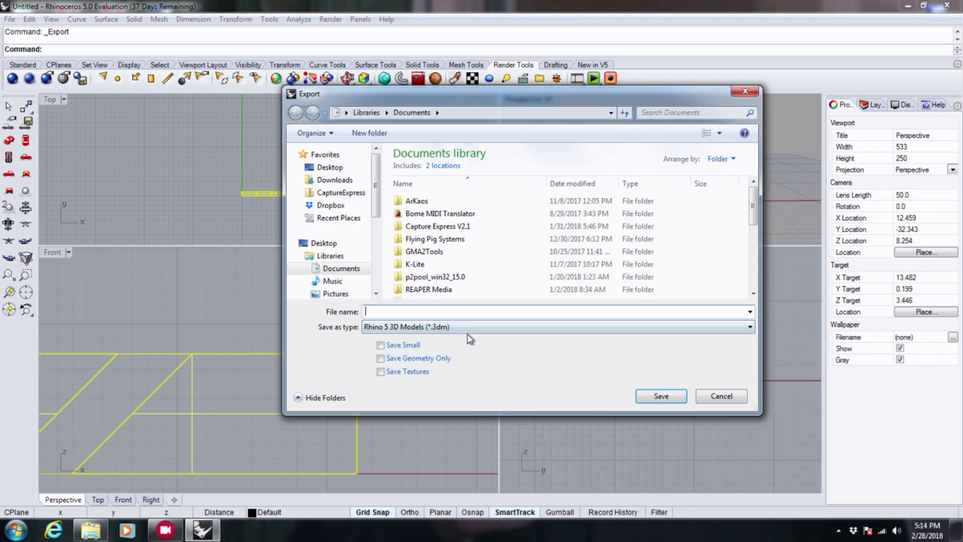
left_click(473, 331)
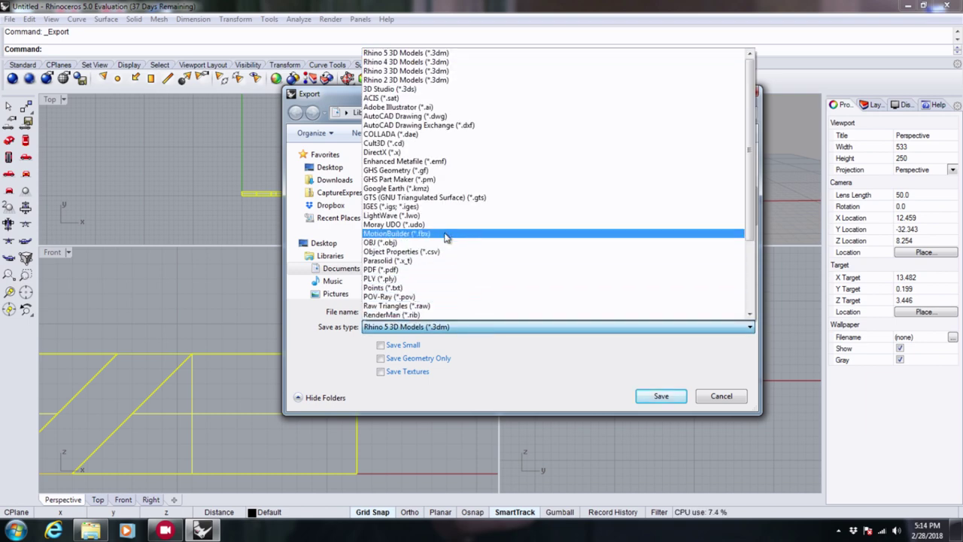
left_click(433, 90)
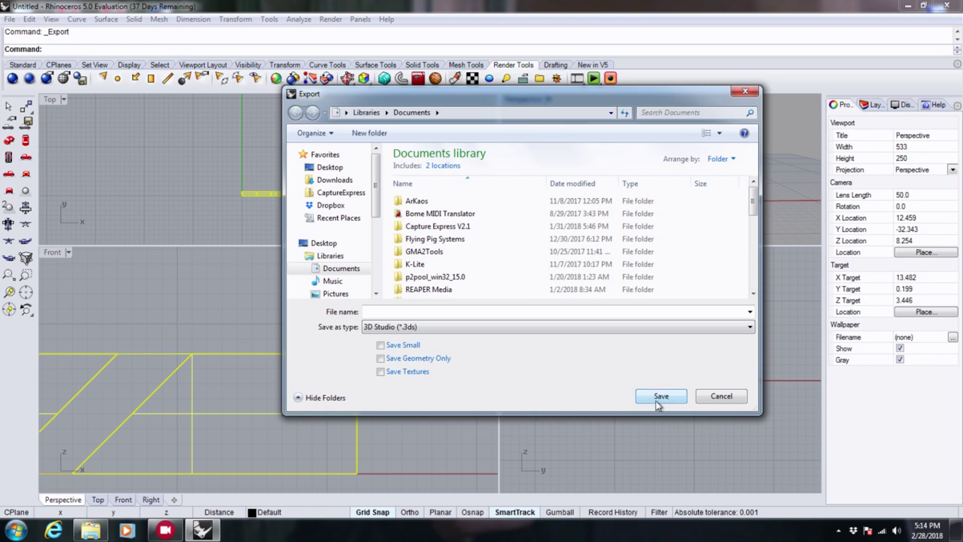
left_click(736, 401)
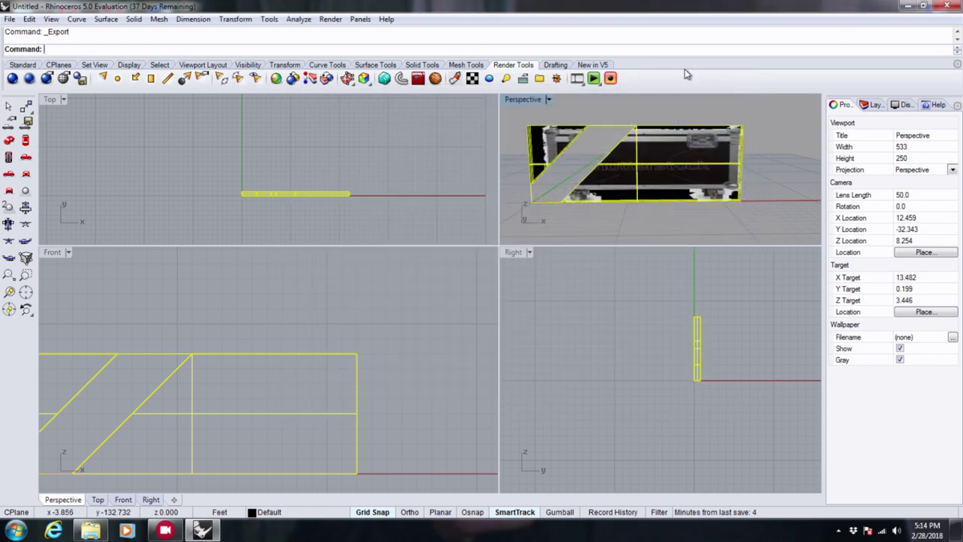
- Delete the diagonal cutting curve and both textured box pieces to clear the model
scroll(420, 350, "down", 3)
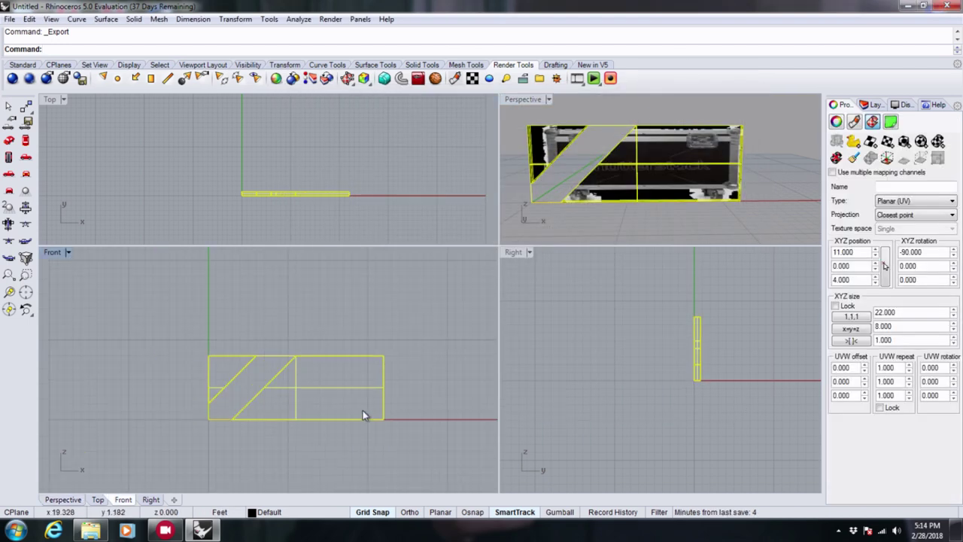
scroll(369, 421, "up", 3)
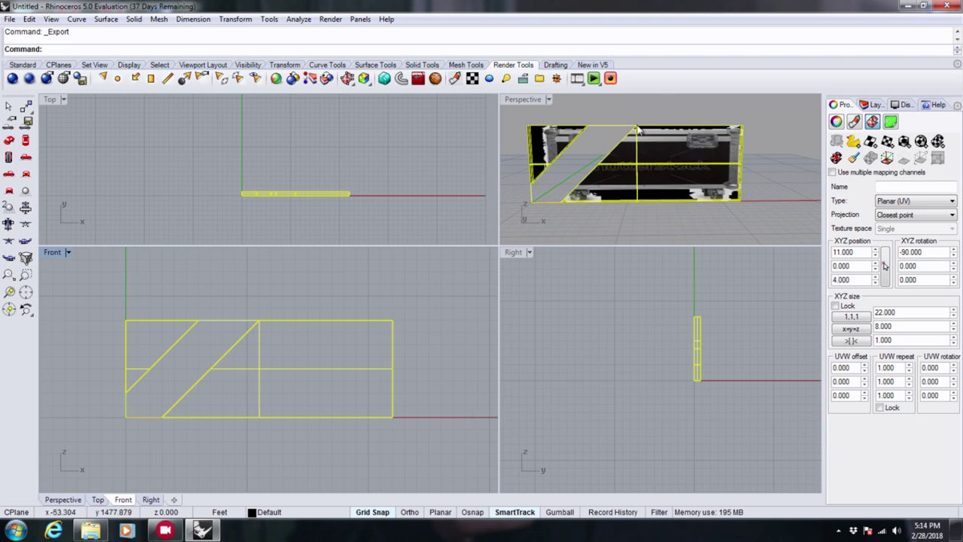
left_click(617, 174)
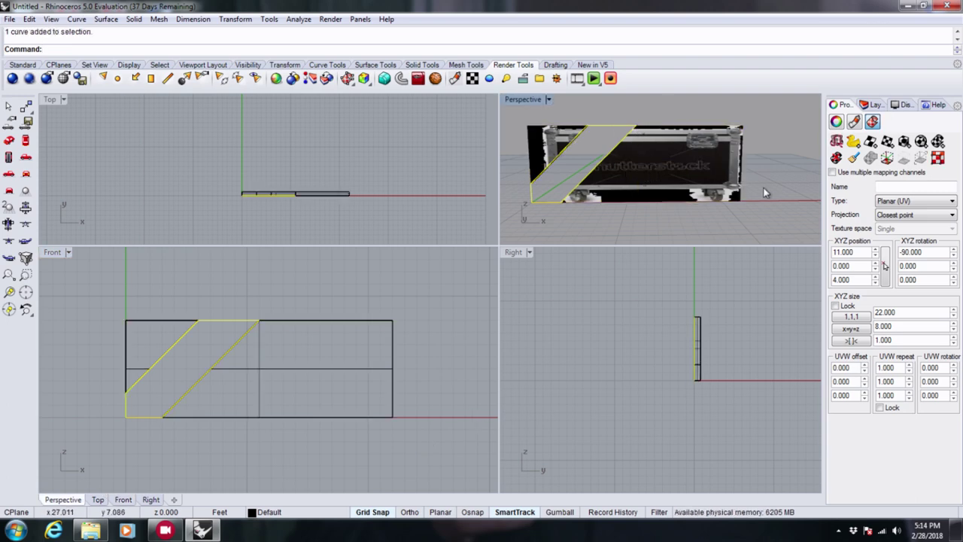
key("Delete")
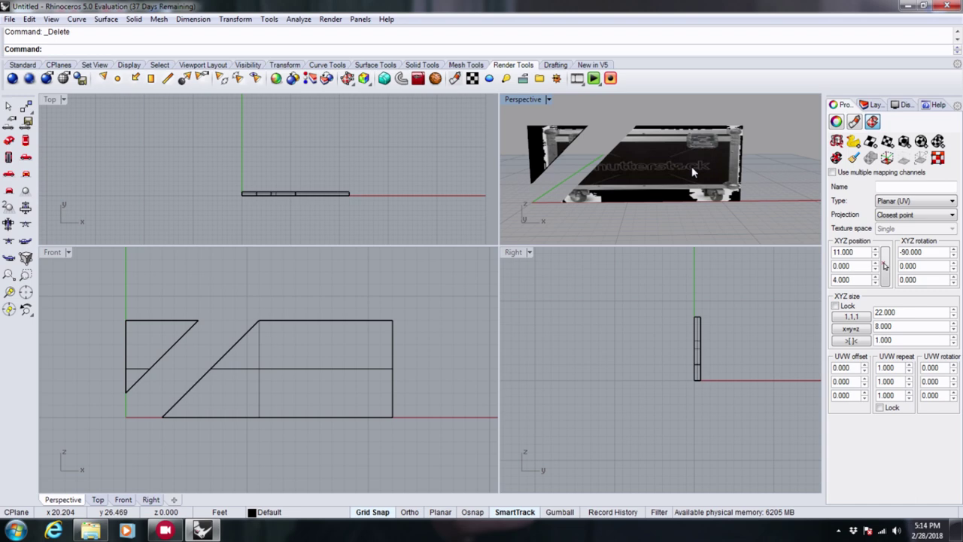
left_click(693, 171)
key("Delete")
left_click(557, 151)
key("Delete")
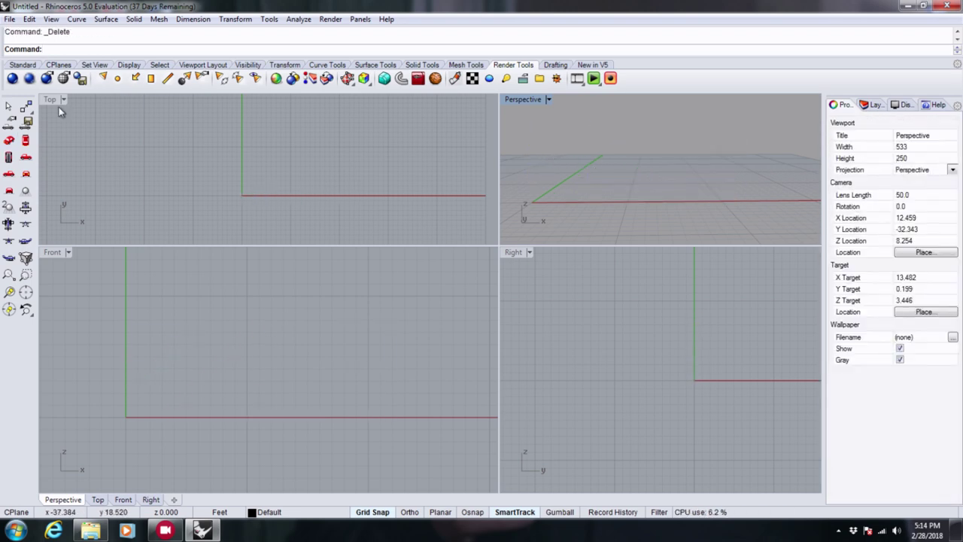
- Create a thin solid box from the origin in the Front view, with a 21 by 9 ft base
left_click(23, 65)
left_click(9, 207)
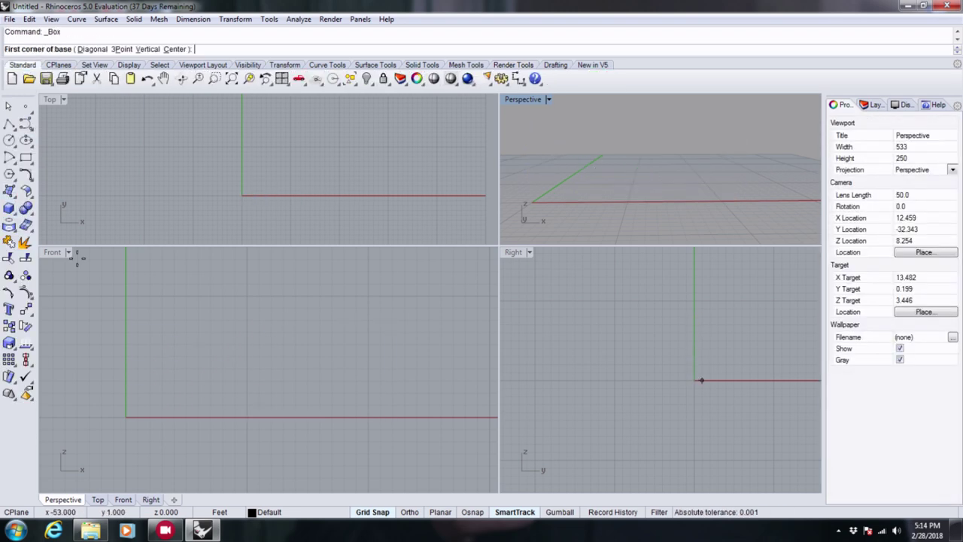
left_click(126, 417)
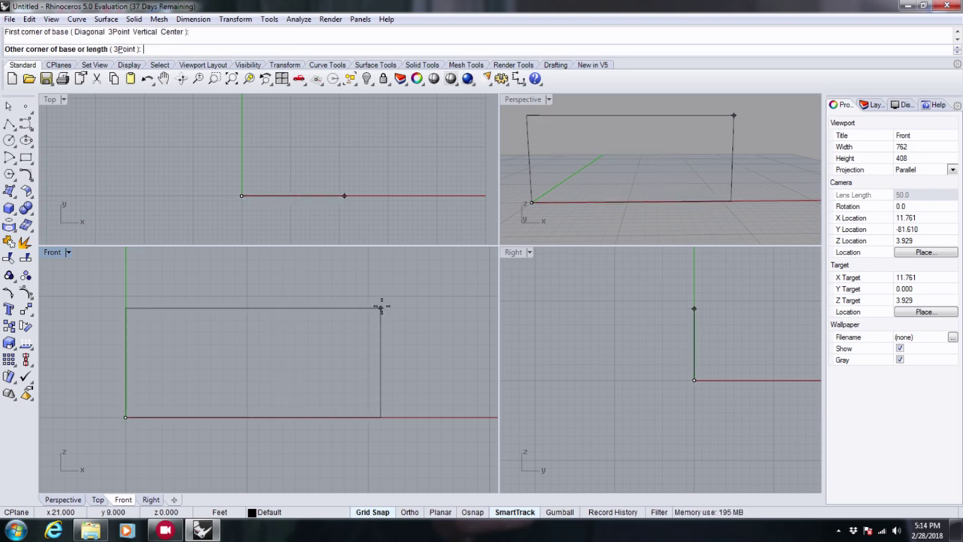
left_click(381, 307)
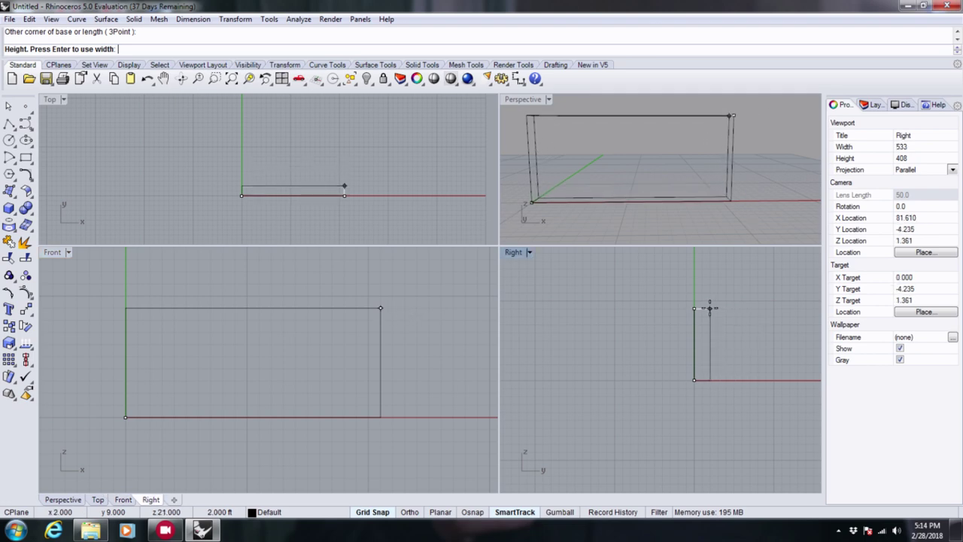
left_click(691, 308)
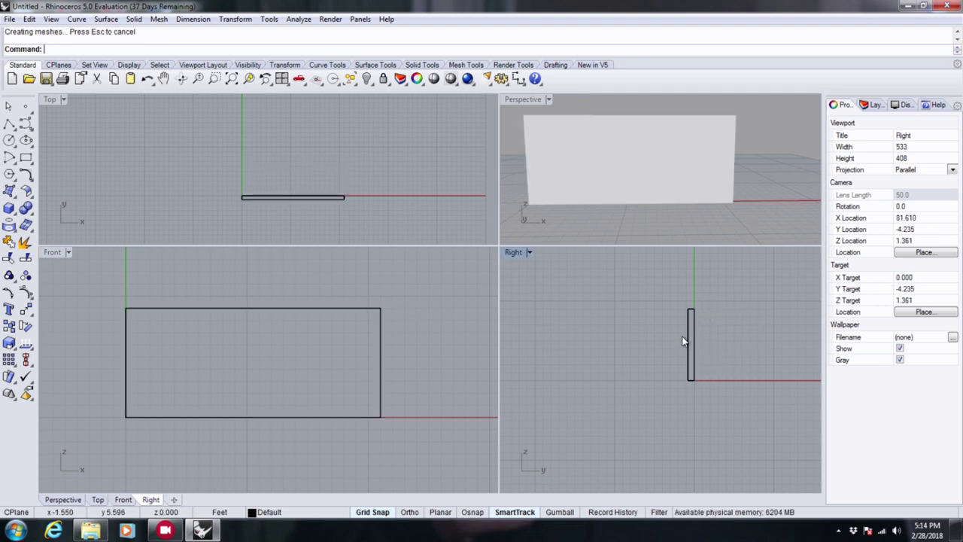
- Draw two full-height 2 by 9 ft rectangles over the box in the Front view, starting at x 2 and x 6 ft
left_click(617, 184)
scroll(598, 196, "down", 2)
scroll(632, 185, "up", 5)
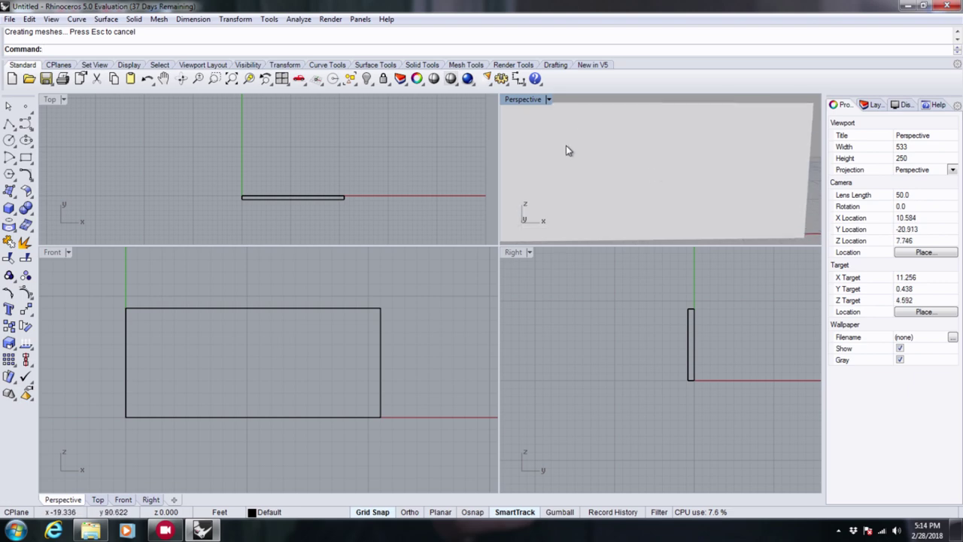
scroll(640, 149, "down", 3)
right_click_drag(643, 149, 626, 173)
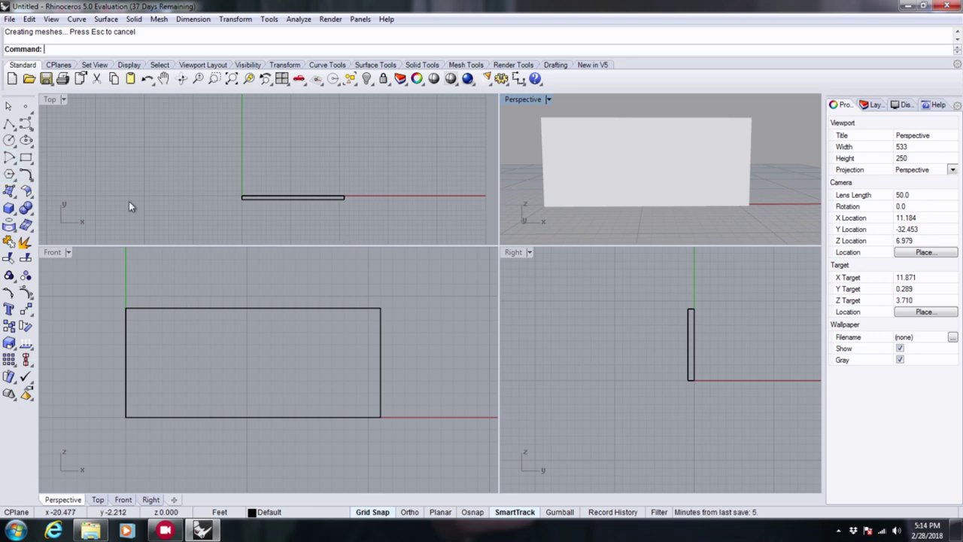
right_click_drag(638, 131, 644, 140)
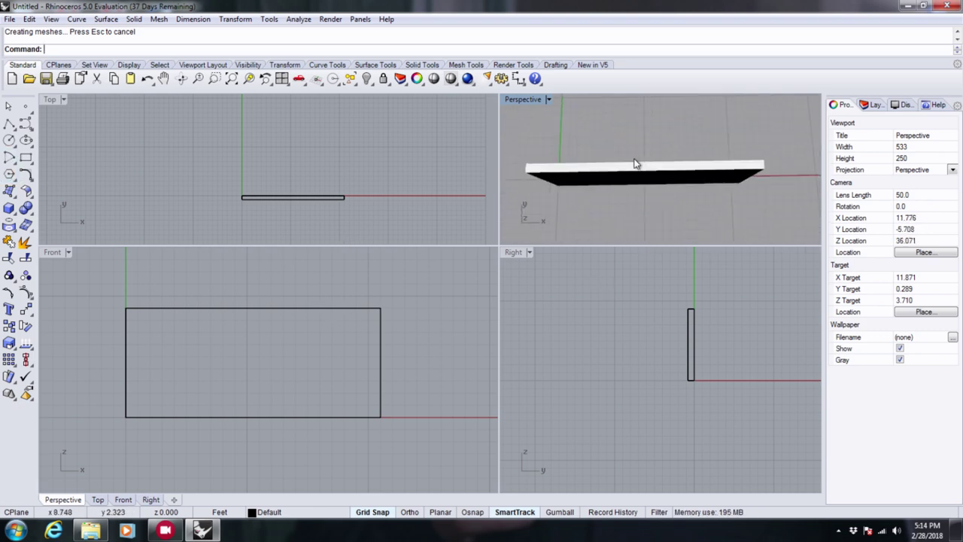
left_click(26, 158)
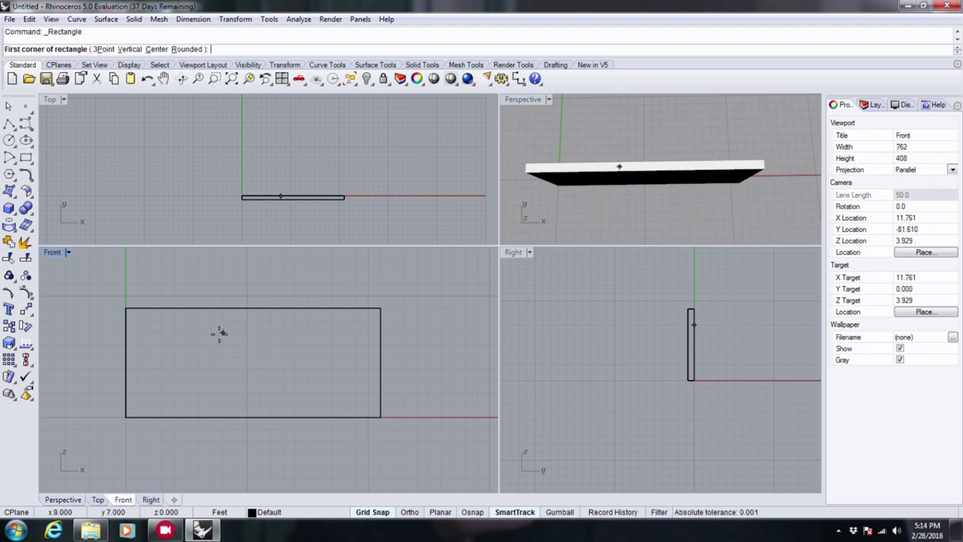
left_click(151, 309)
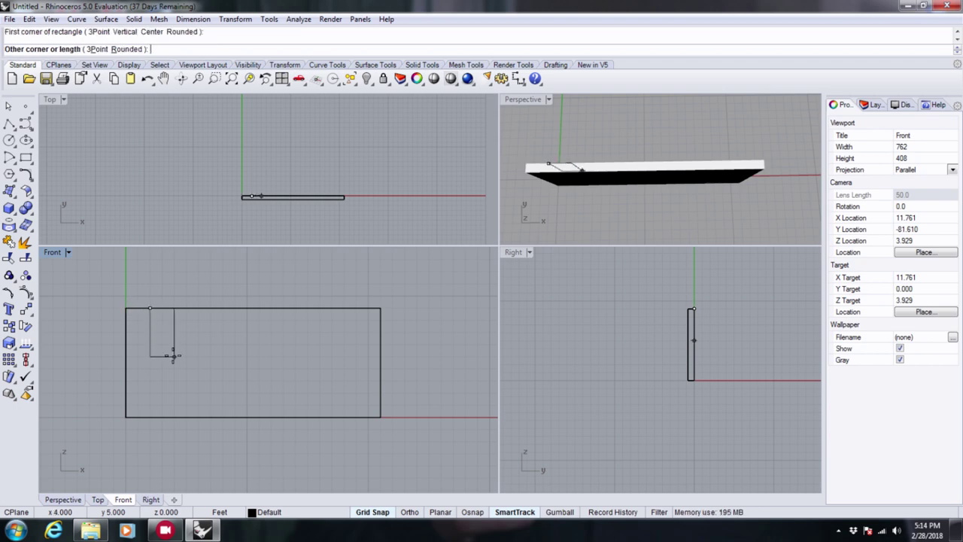
left_click(174, 416)
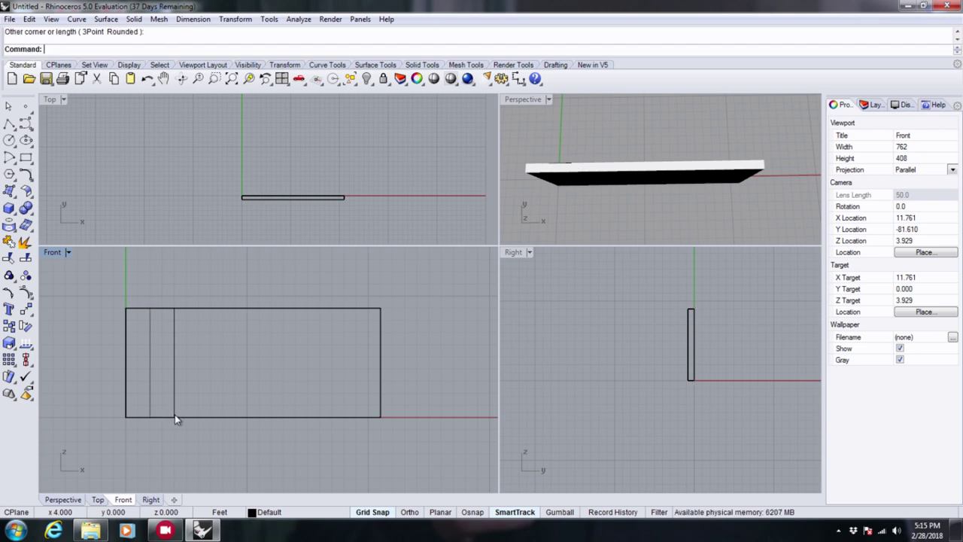
left_click(26, 158)
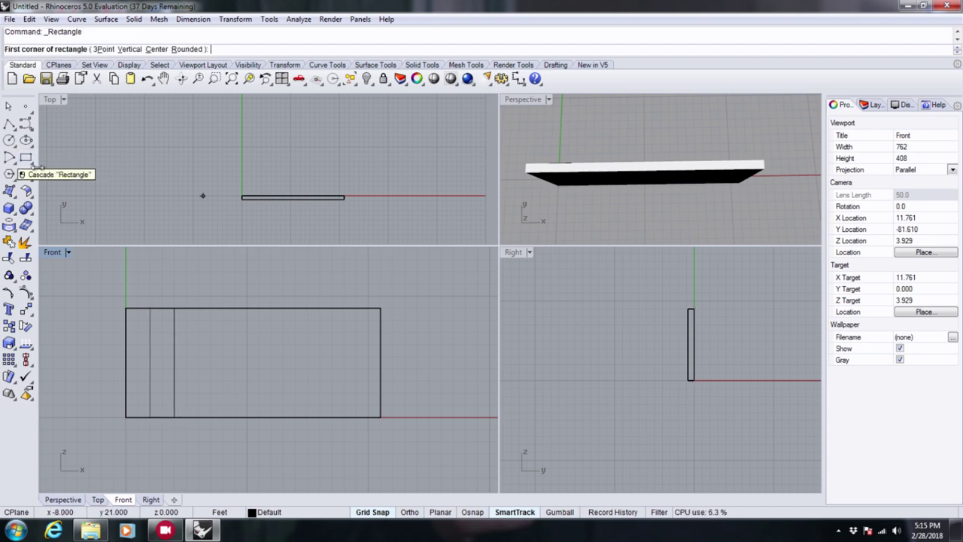
left_click(198, 308)
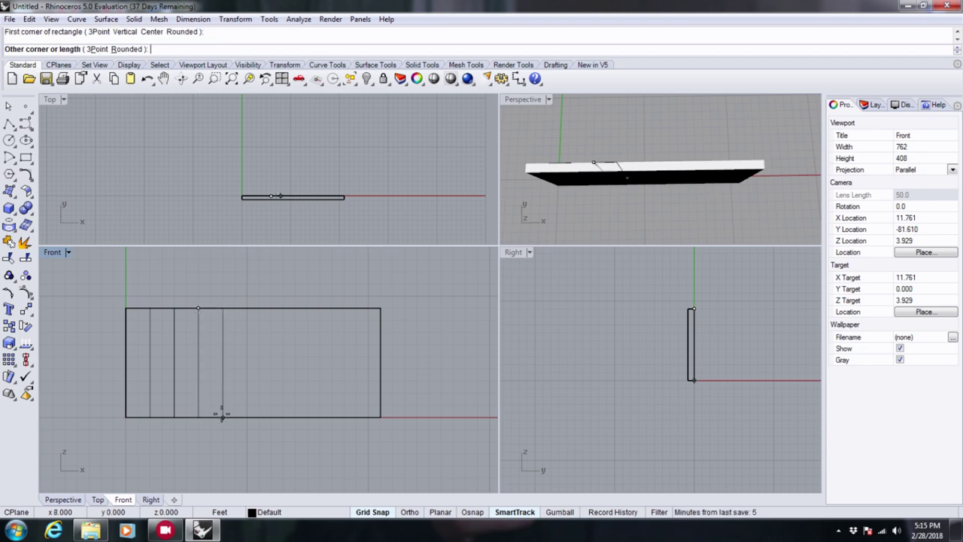
left_click(221, 415)
- Draw two more full-height rectangles over the box in the Front view, 1 ft wide from x 14 and 2 ft wide from x 18
left_click(28, 161)
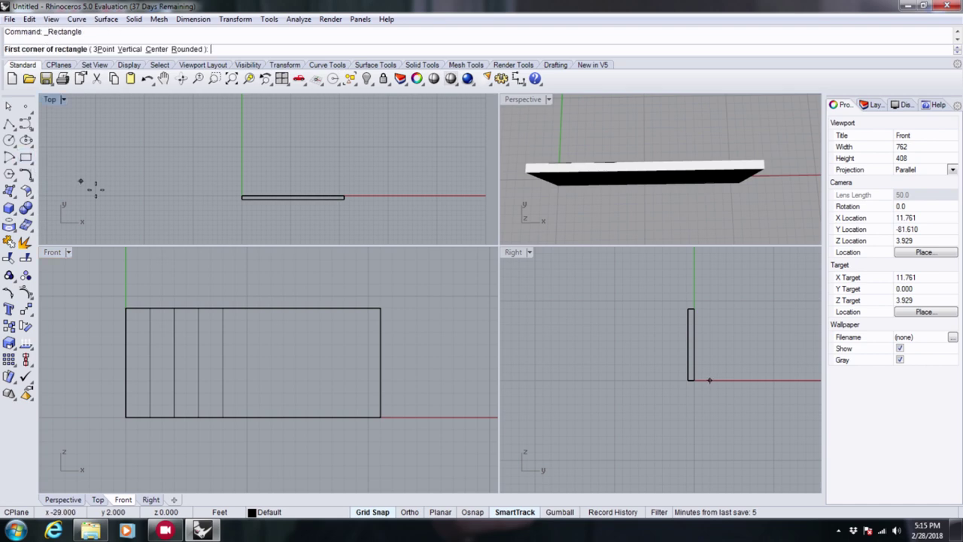
left_click(296, 308)
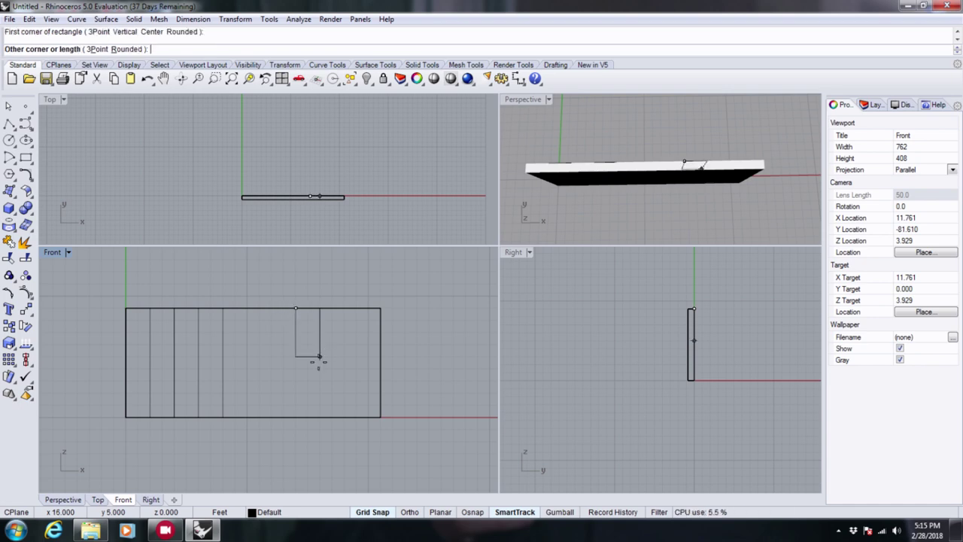
left_click(314, 416)
left_click(26, 158)
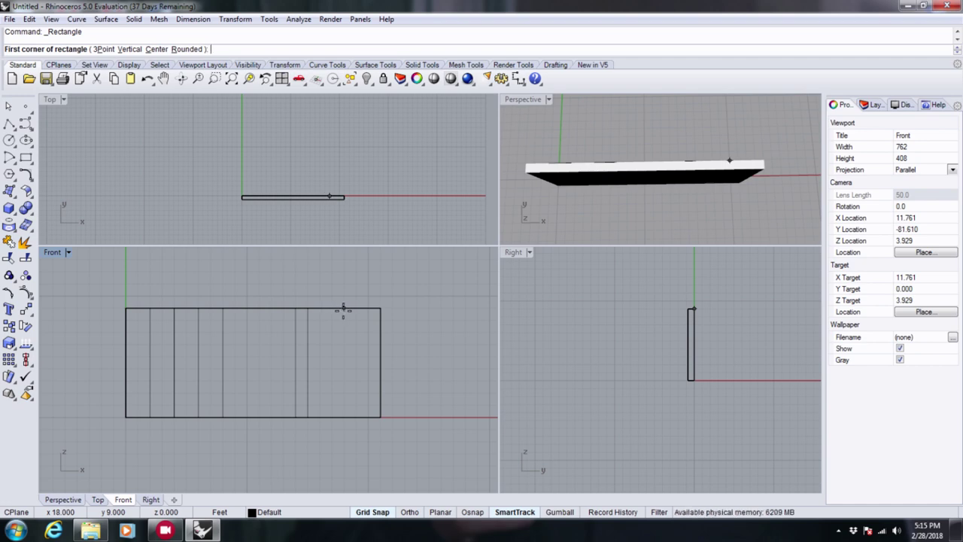
left_click(344, 309)
left_click(369, 417)
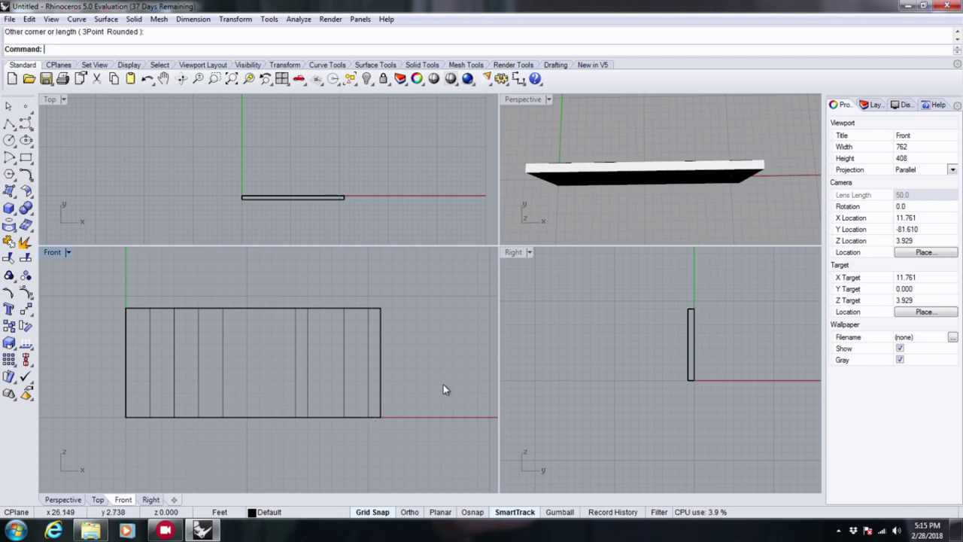
left_click(423, 65)
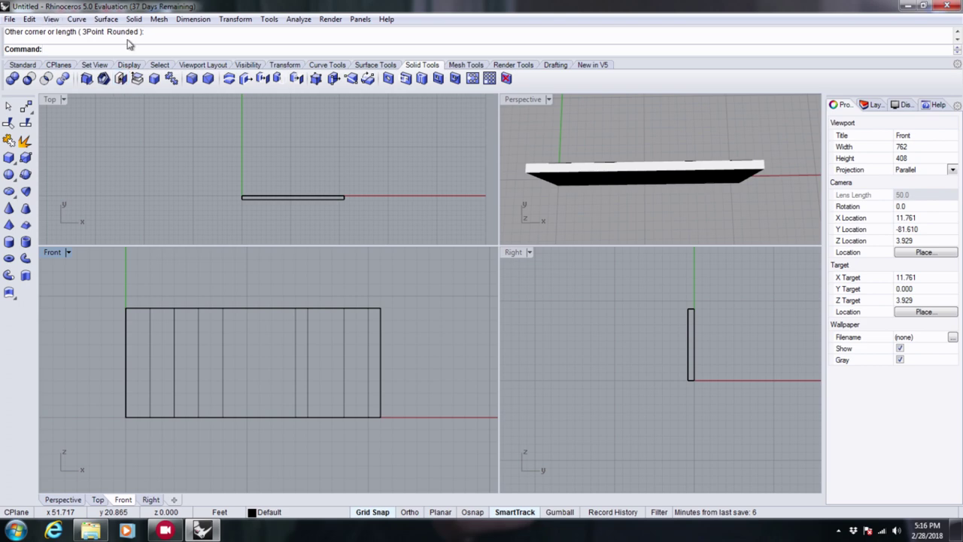
right_click_drag(681, 177, 666, 242)
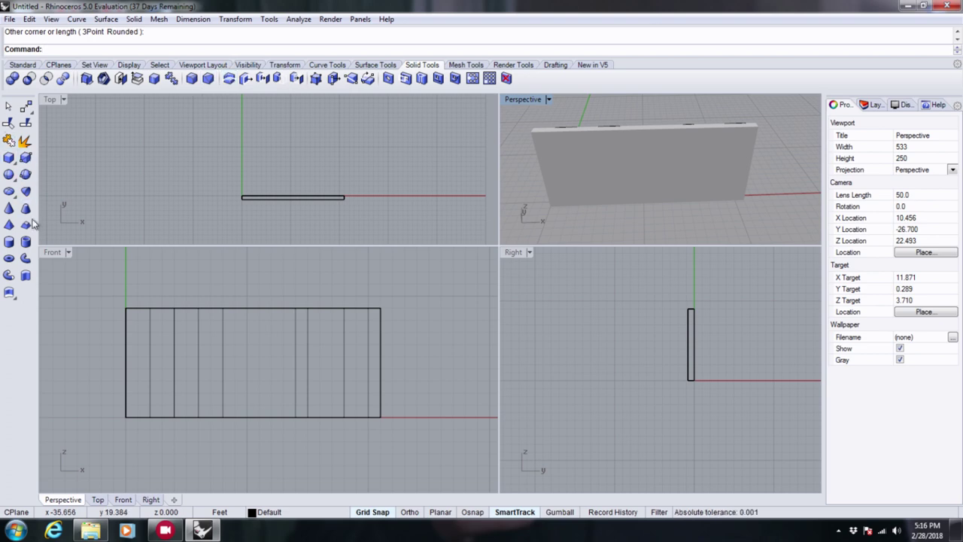
left_click(370, 64)
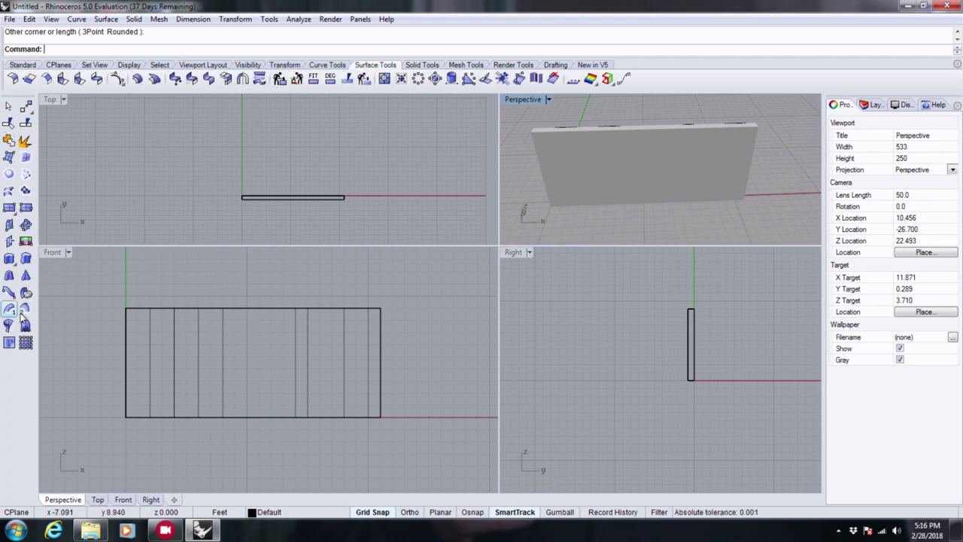
left_click(423, 65)
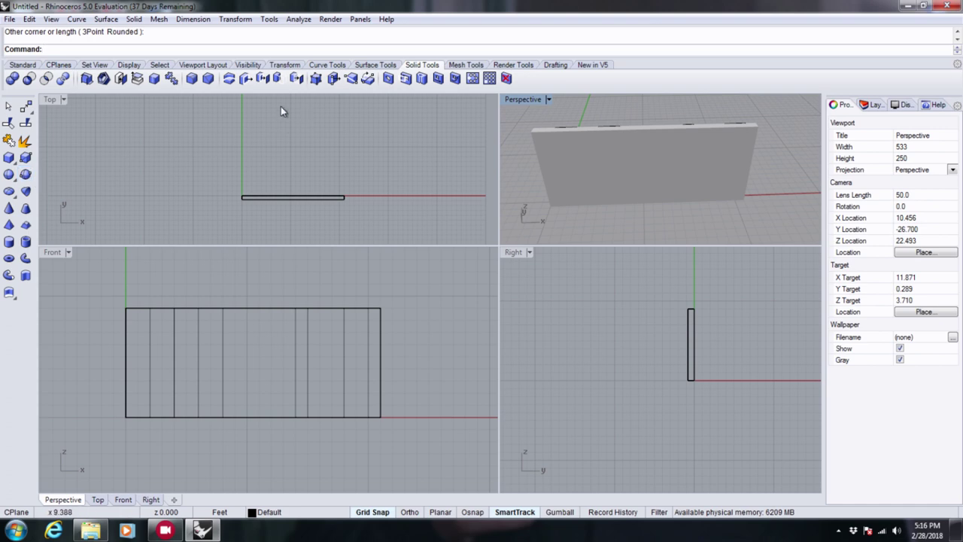
left_click(370, 65)
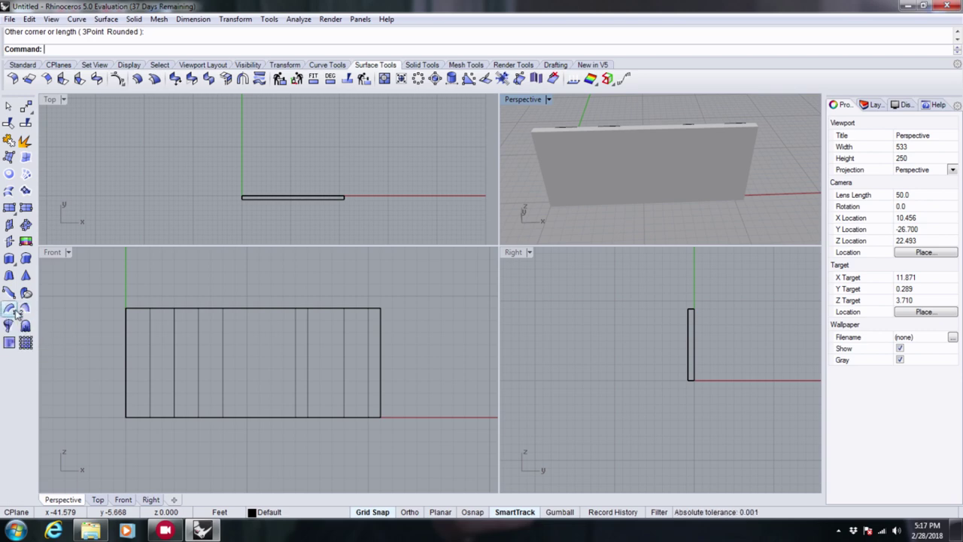
left_click(326, 65)
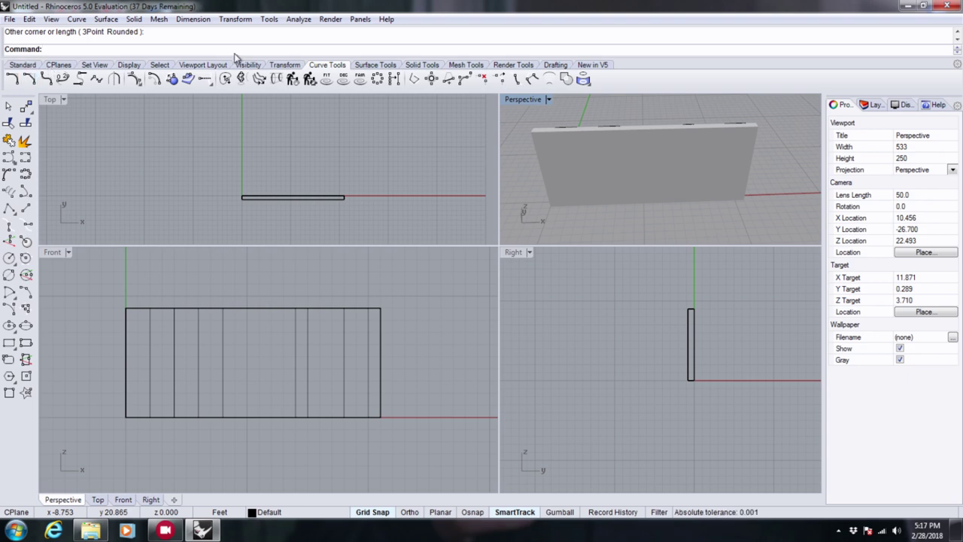
left_click(285, 65)
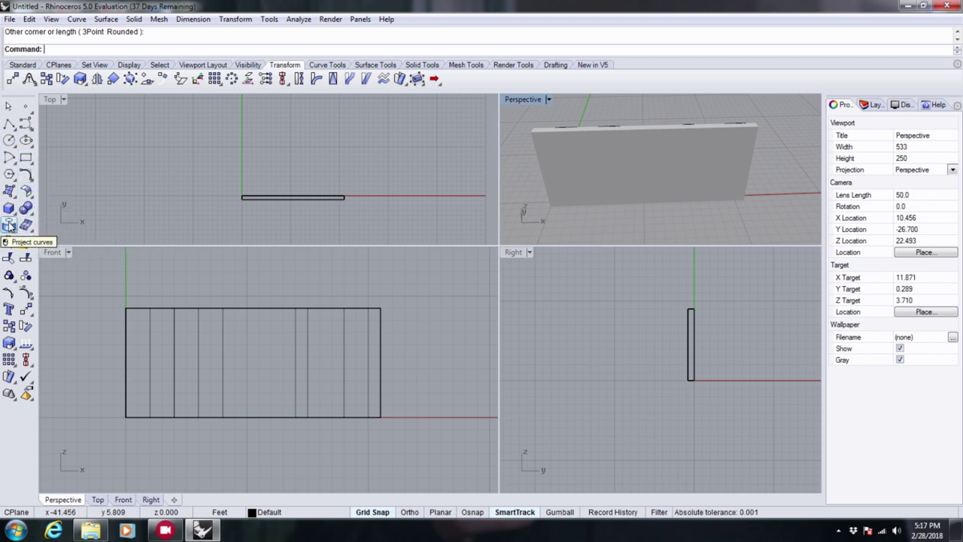
left_click(21, 65)
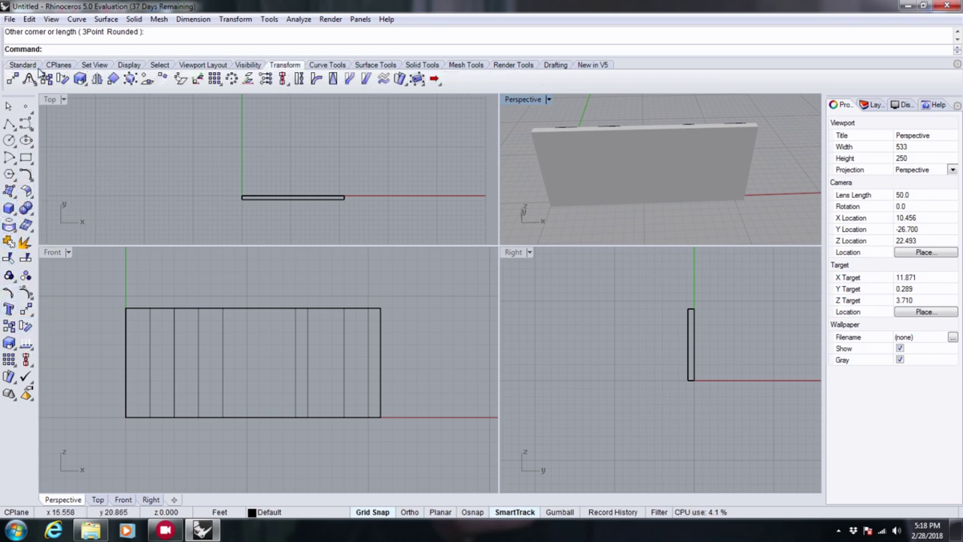
left_click(283, 65)
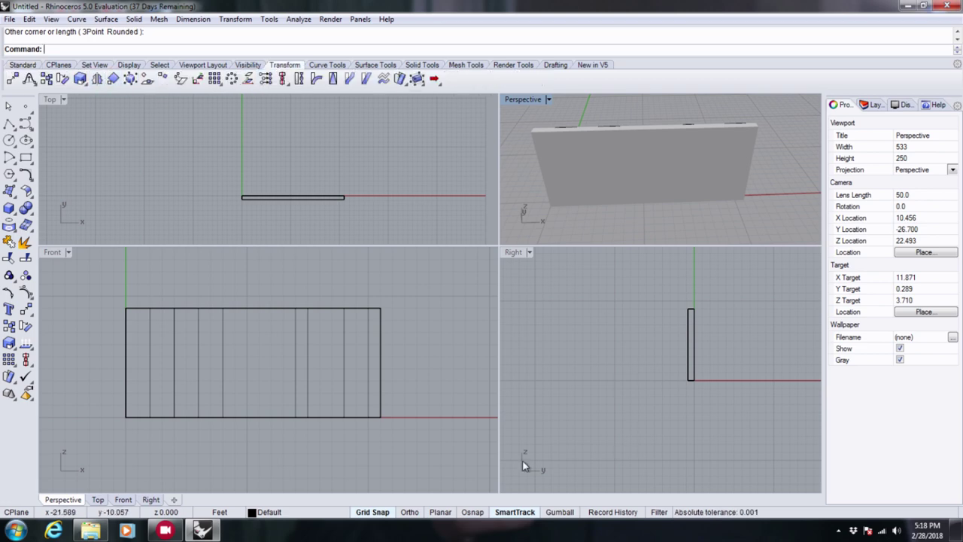
right_click_drag(645, 226, 509, 249)
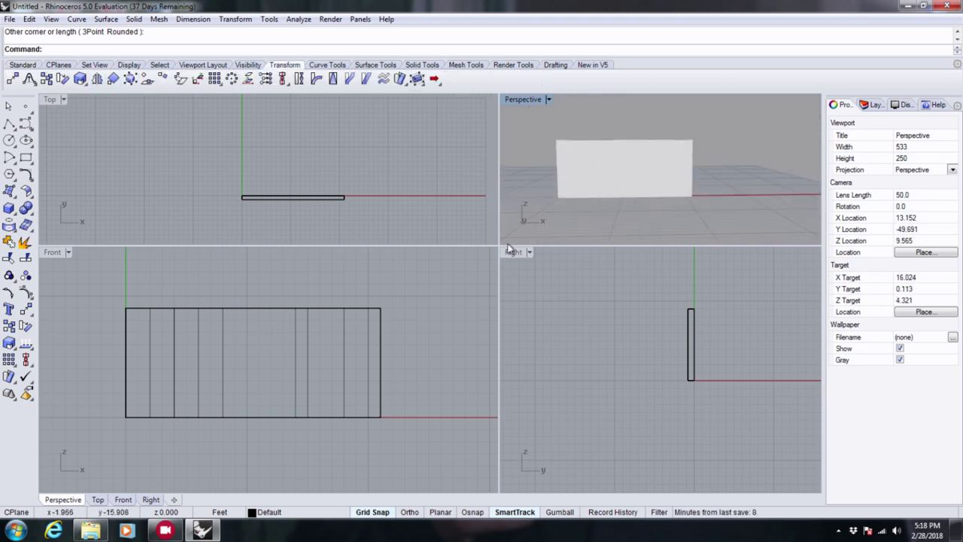
right_click(378, 515)
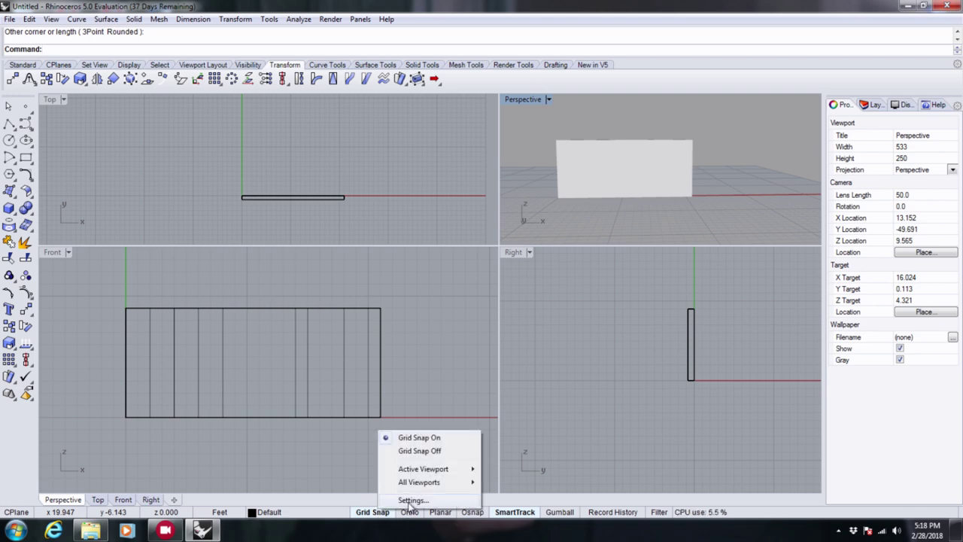
left_click(412, 501)
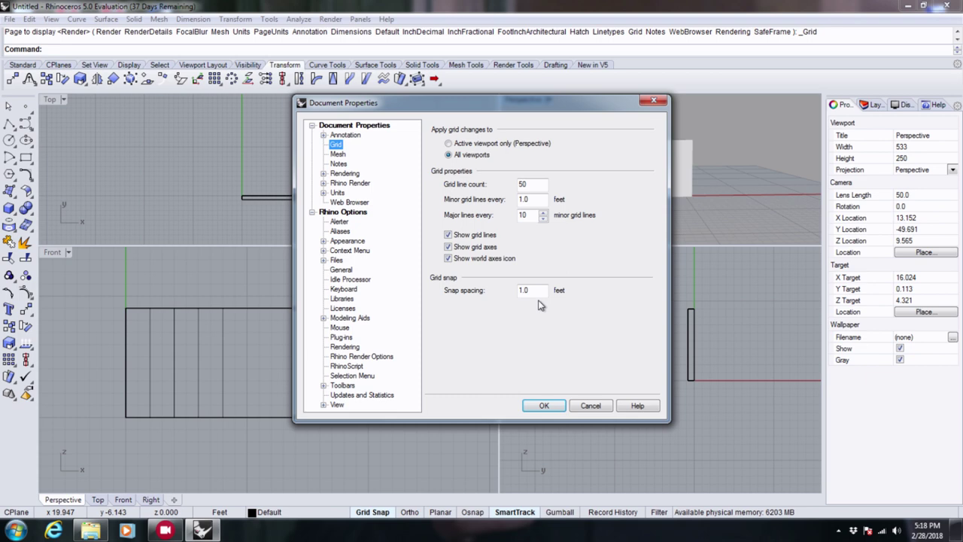
left_click_drag(534, 291, 462, 290)
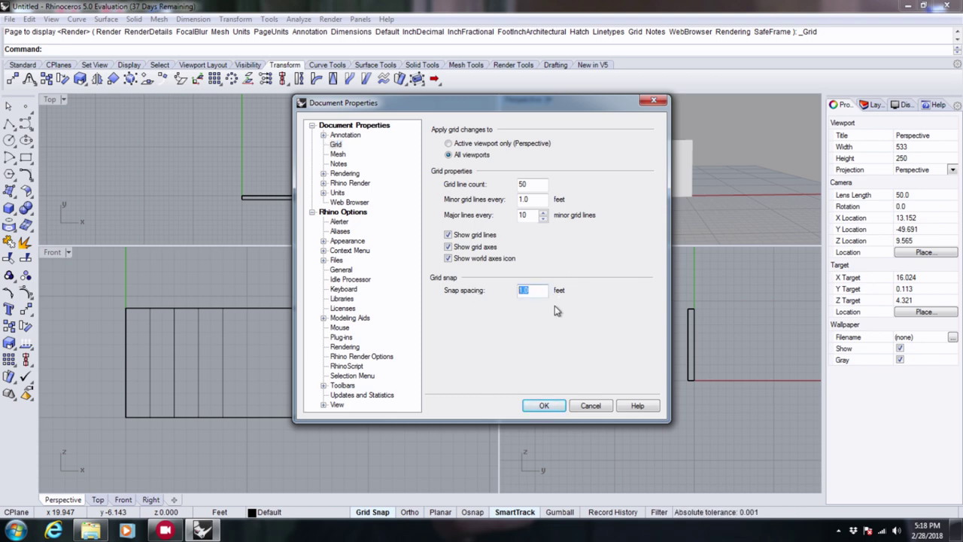
key("BackSpace")
type(".")
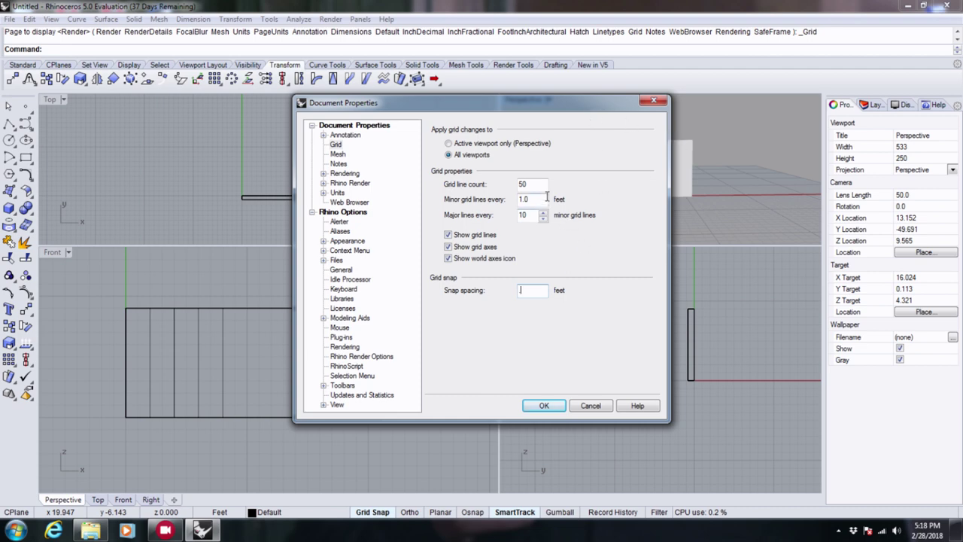
left_click(655, 102)
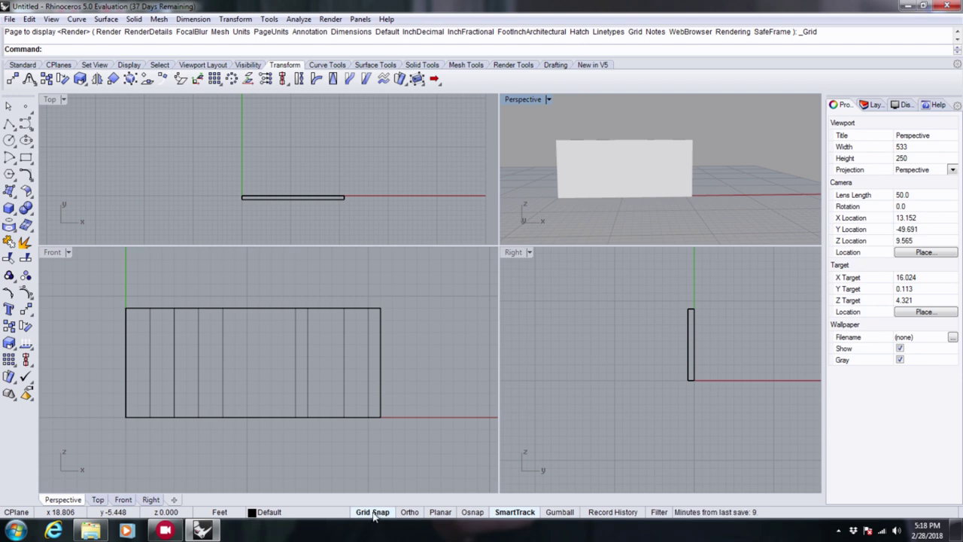
- Wire-cut the box with the 2 ft wide rectangle starting at x 2 ft, cutting fully through and removing the enclosed piece
left_click(383, 514)
right_click_drag(278, 349, 328, 343)
right_click_drag(596, 193, 578, 252)
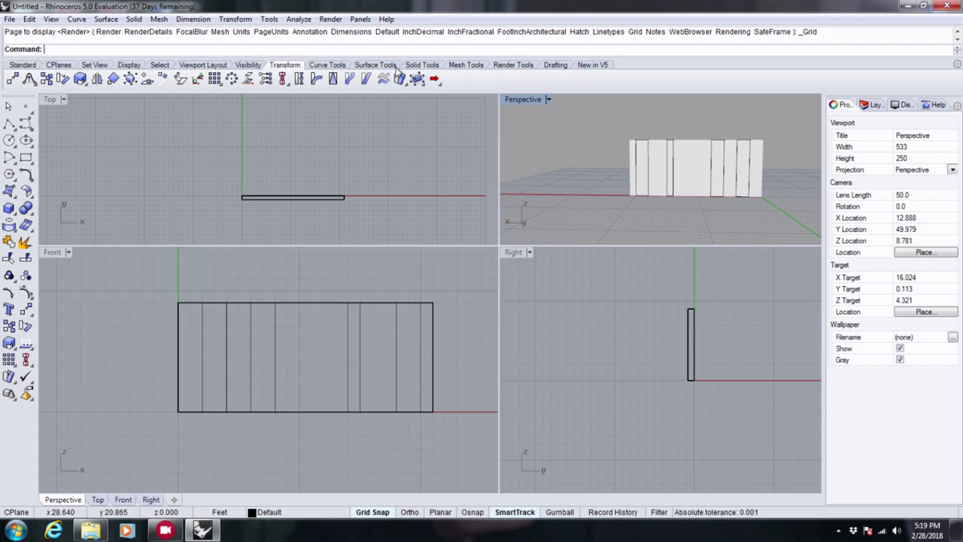
left_click(419, 66)
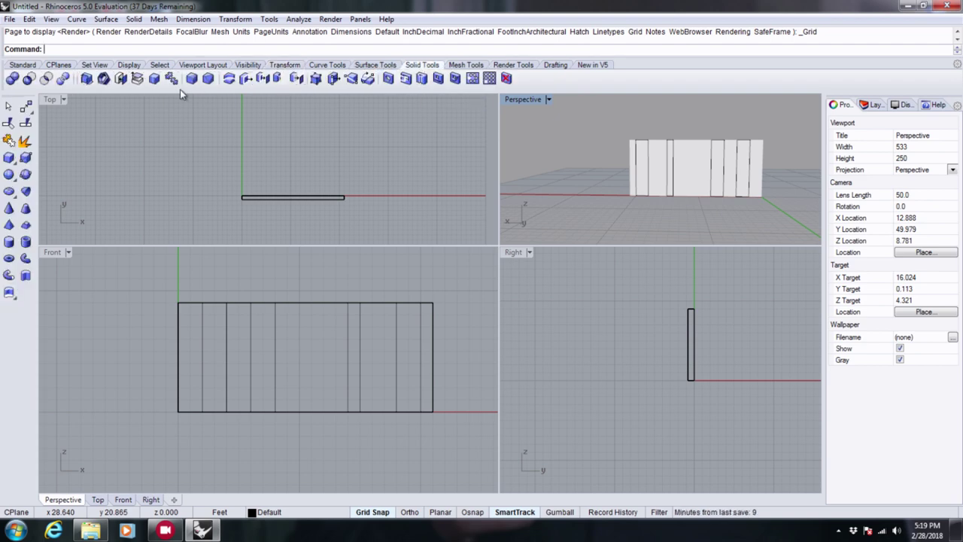
left_click(230, 78)
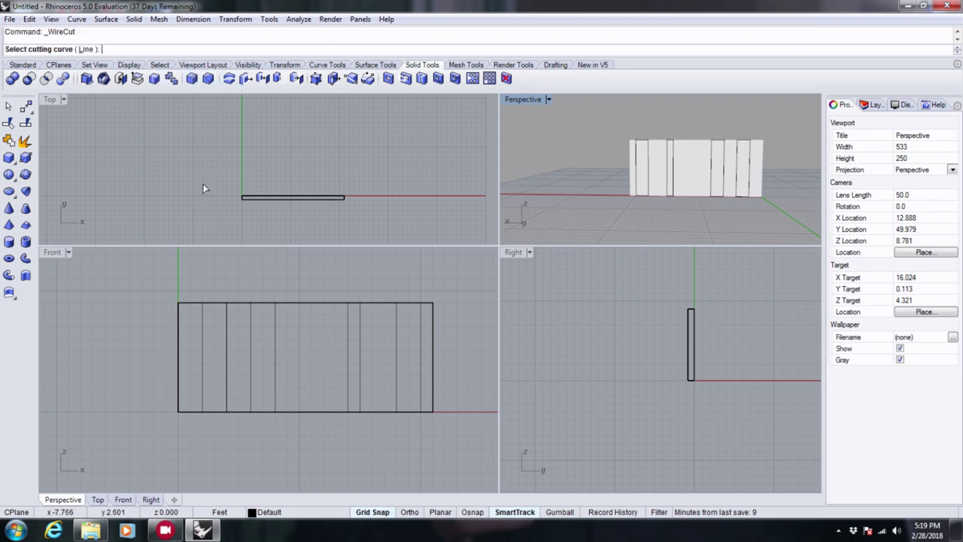
left_click(204, 330)
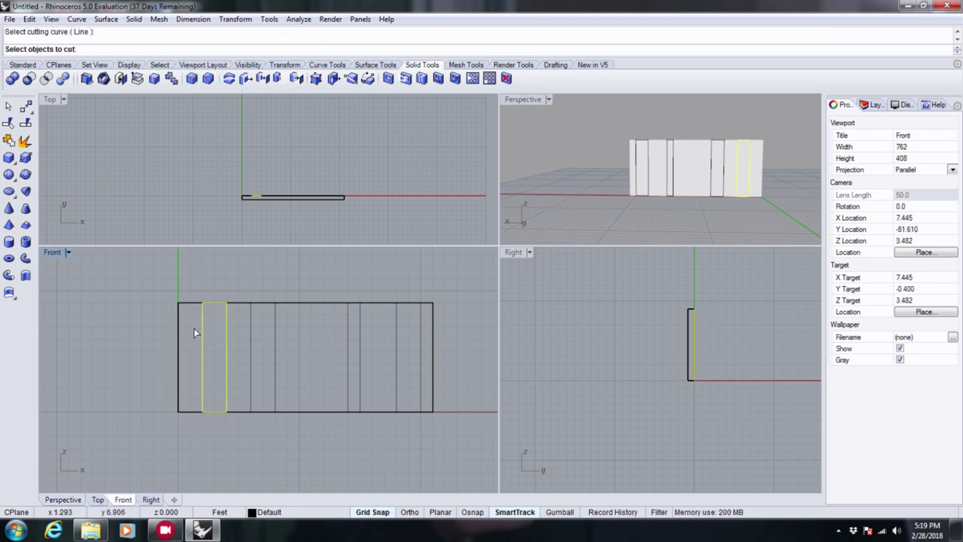
left_click(698, 166)
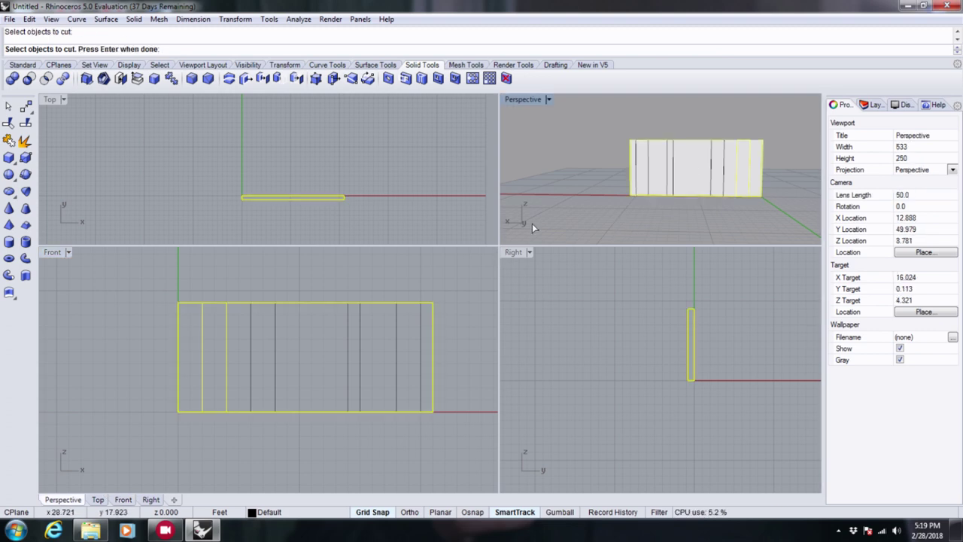
key("Return")
right_click_drag(753, 173, 630, 157)
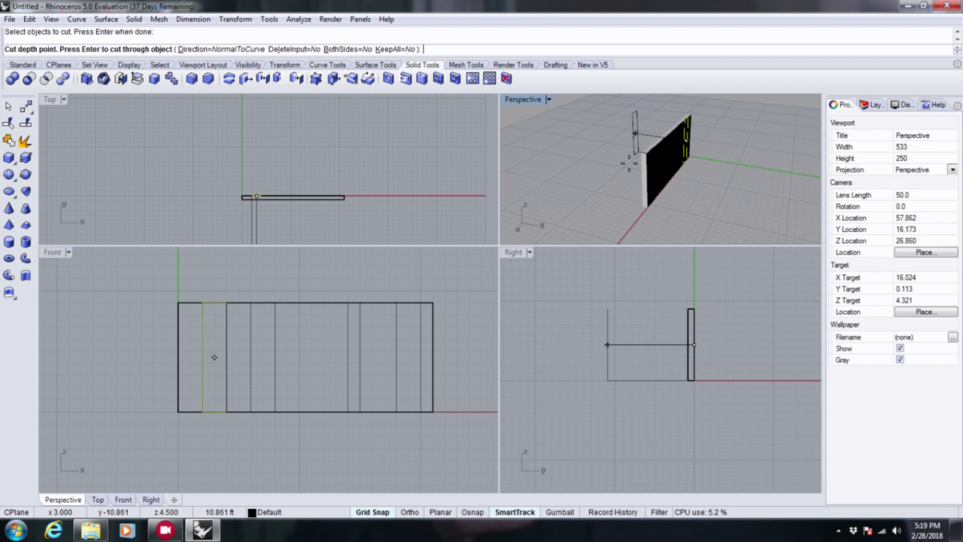
left_click(635, 162)
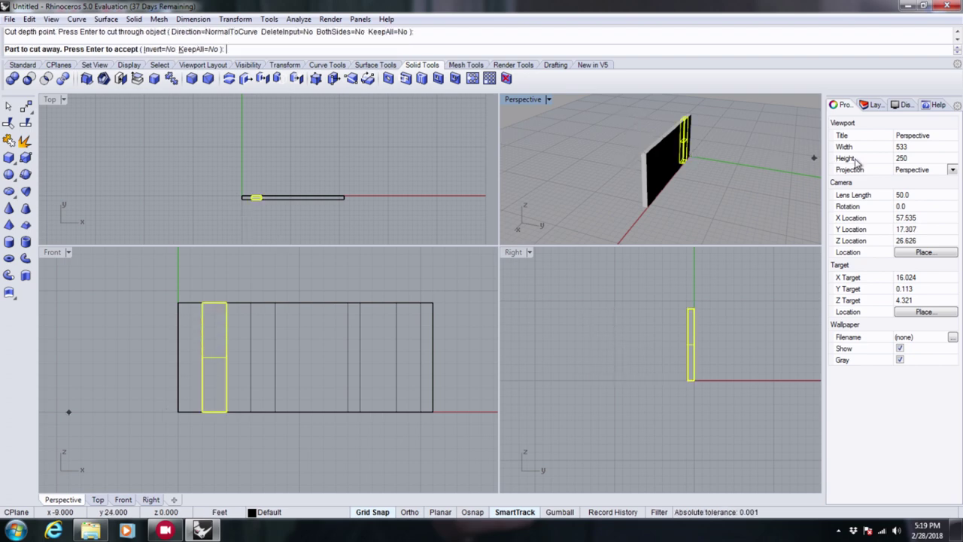
right_click_drag(757, 190, 574, 154)
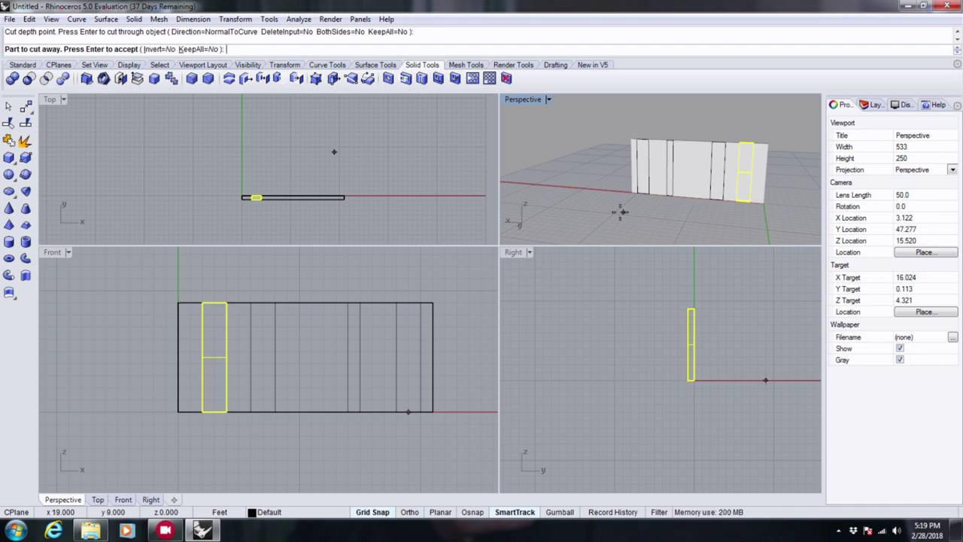
key("Return")
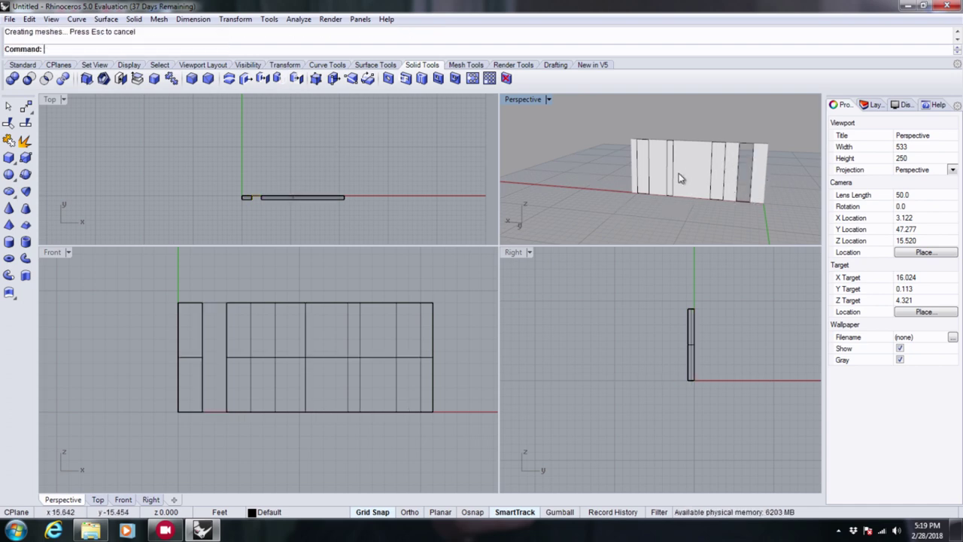
- Wire-cut the larger box piece with the 2 ft wide rectangle starting at x 6 ft, removing the enclosed part
right_click_drag(683, 178, 700, 153)
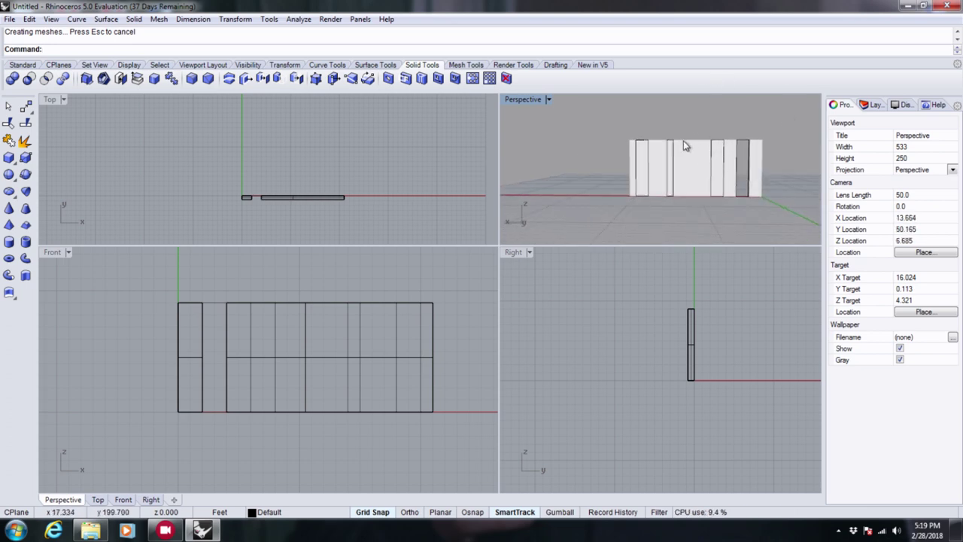
right_click(683, 128)
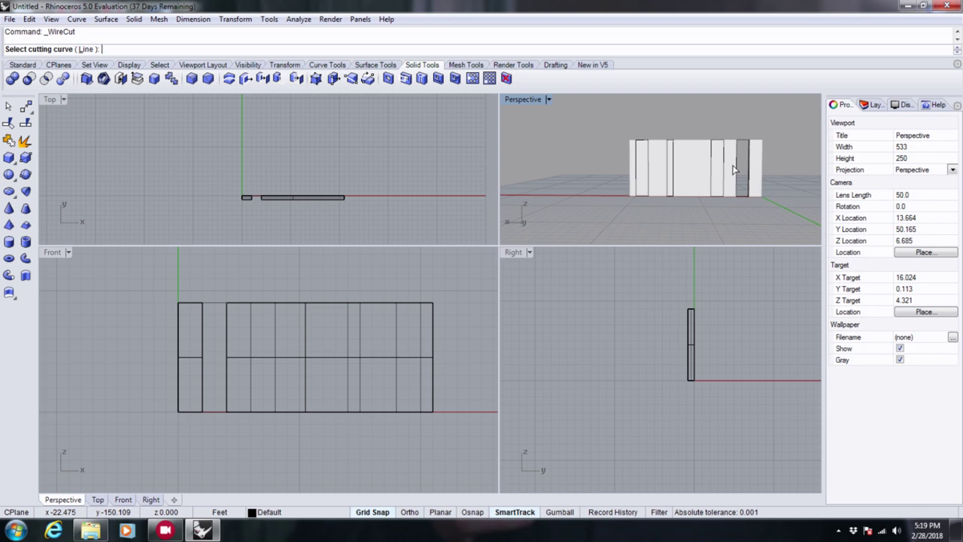
scroll(735, 169, "up", 5)
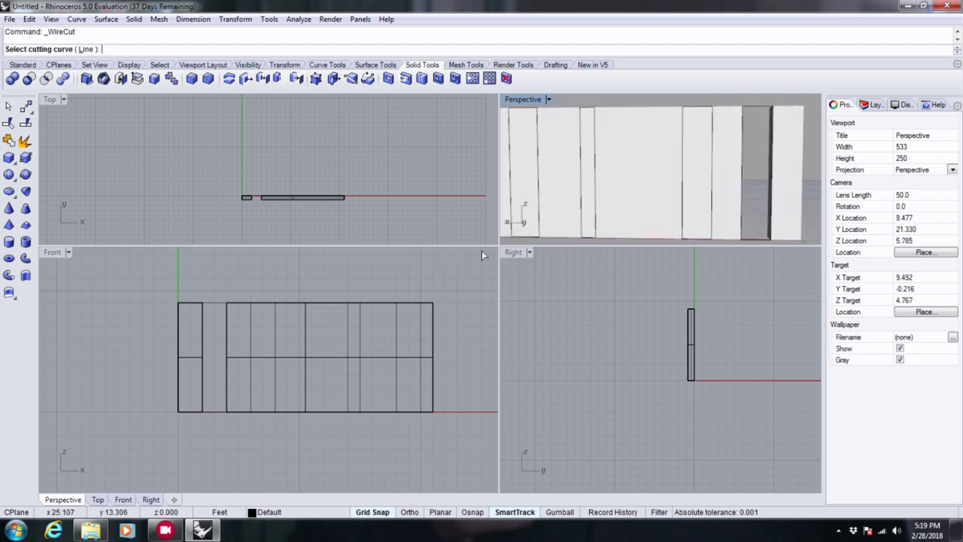
left_click_drag(495, 247, 446, 281)
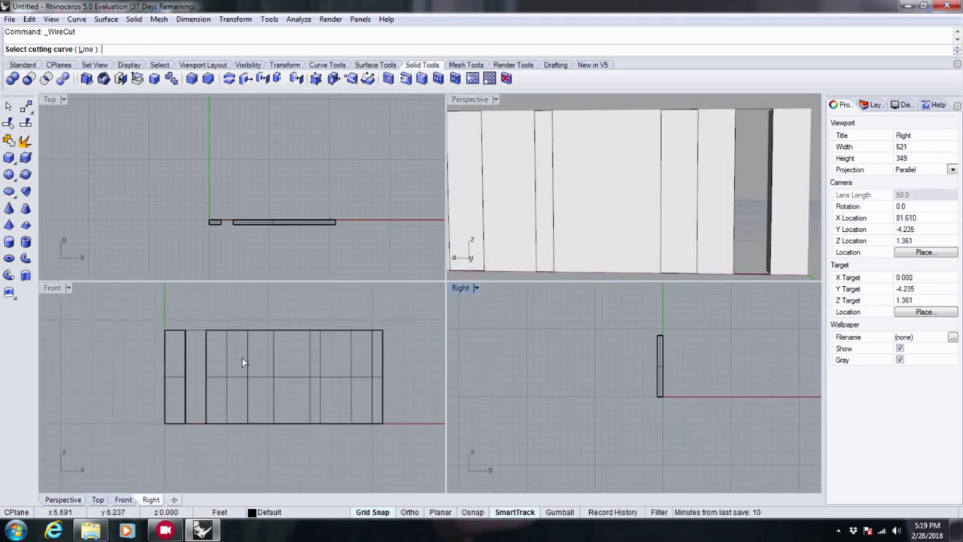
left_click(697, 153)
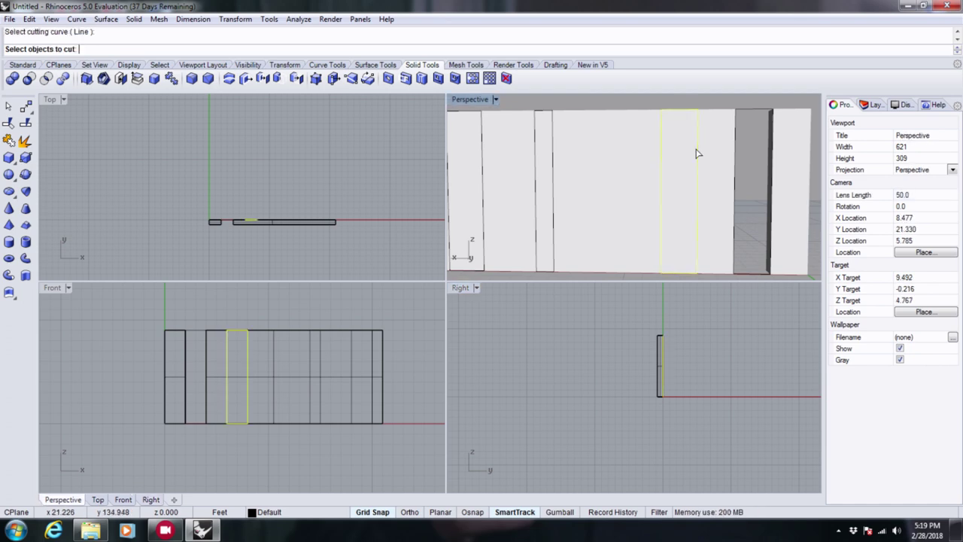
left_click(603, 181)
key("Return")
left_click(630, 387)
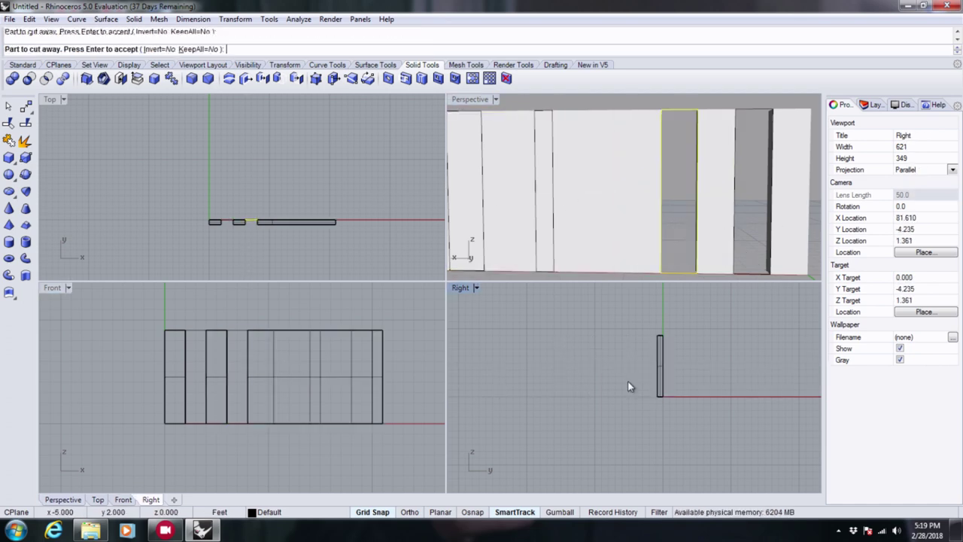
key("Return")
- Wire-cut the remaining large piece with the 1 ft wide rectangle starting at x 14 ft, removing the enclosed part
right_click(551, 163)
left_click(554, 166)
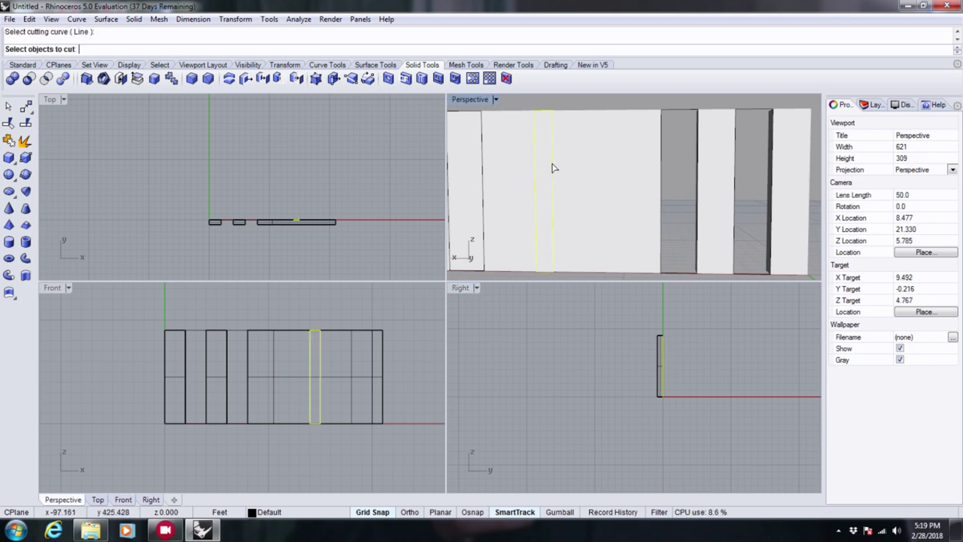
left_click(616, 178)
right_click(627, 358)
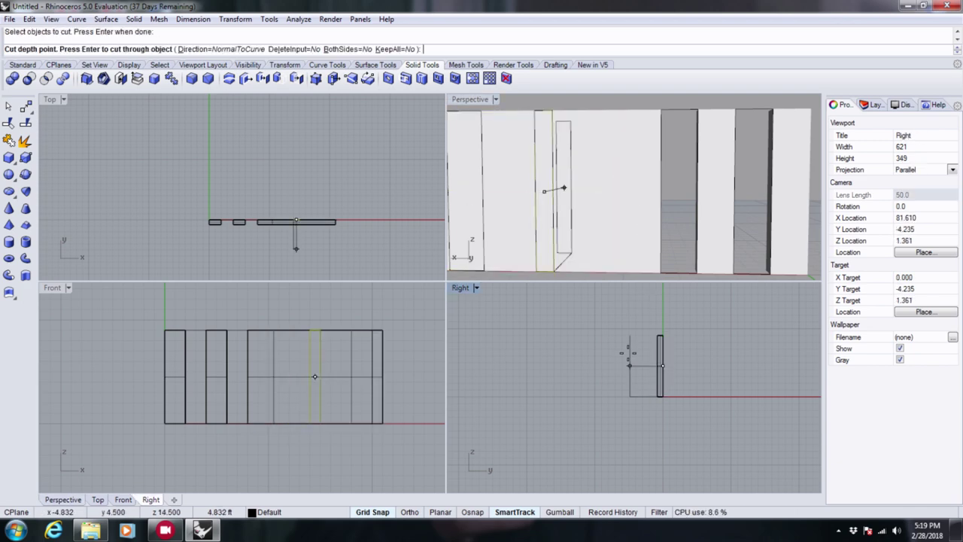
left_click(619, 366)
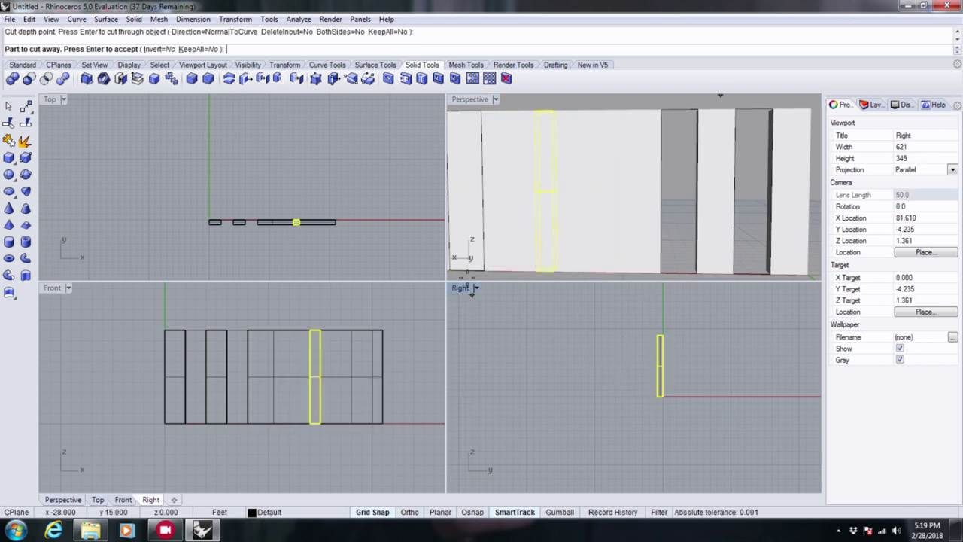
right_click(592, 214)
- Wire-cut the end piece with the 2 ft wide rectangle starting at x 18 ft, removing the enclosed part
right_click_drag(593, 214, 561, 164)
right_click(553, 164)
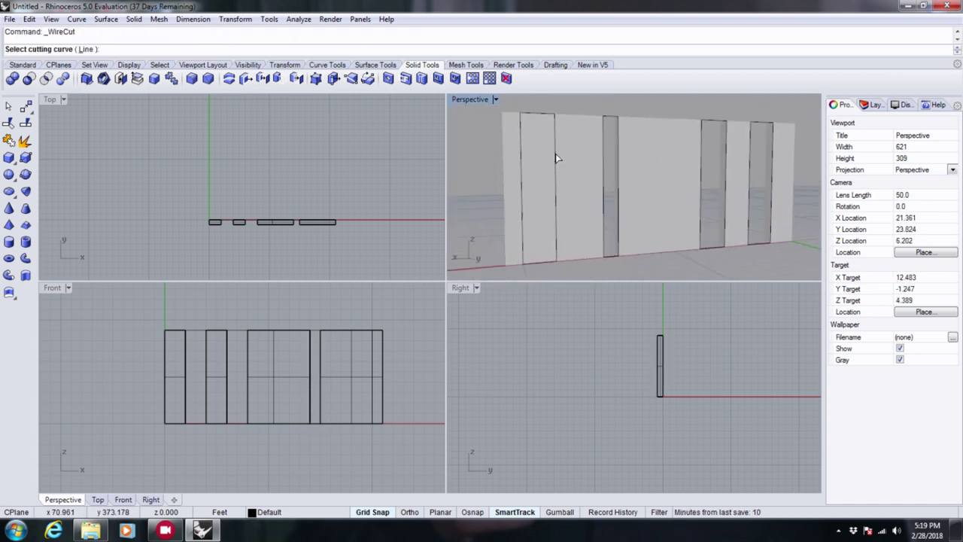
left_click(557, 158)
left_click(577, 194)
key("Return")
key("Return")
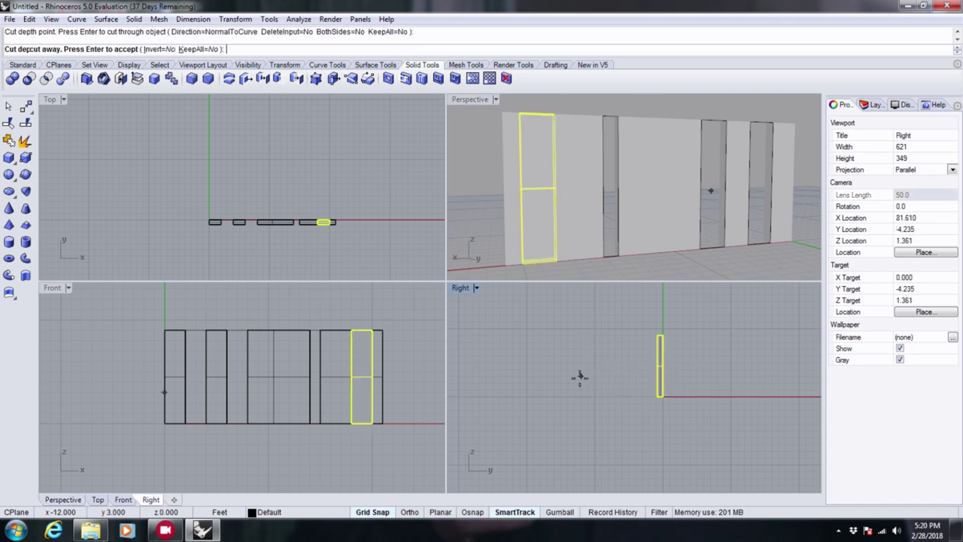
key("Return")
- Start a new solid box with its first base corner on the y axis at y 7 ft, behind the cut box
right_click_drag(535, 116, 662, 189)
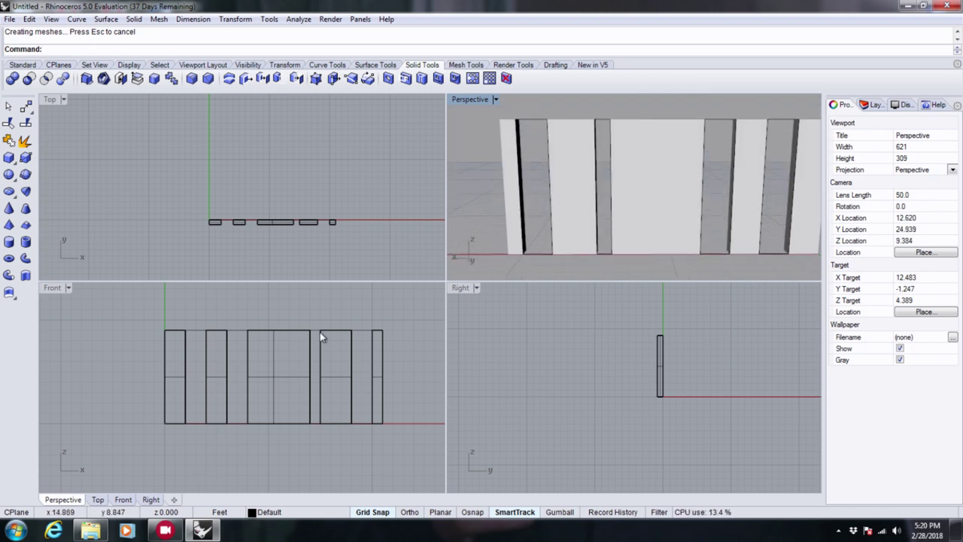
scroll(301, 335, "up", 2)
scroll(179, 334, "up", 1)
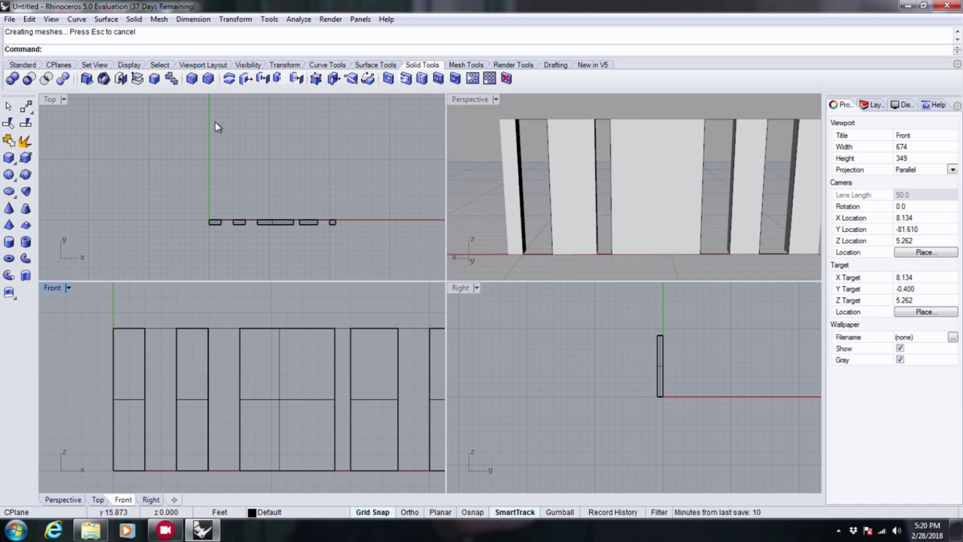
right_click_drag(669, 174, 480, 205)
left_click(8, 158)
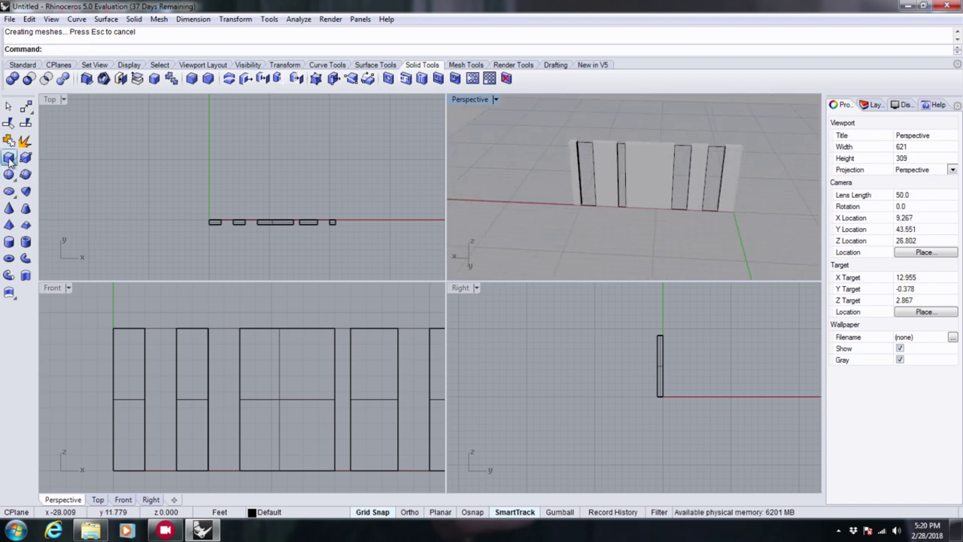
scroll(768, 221, "up", 5)
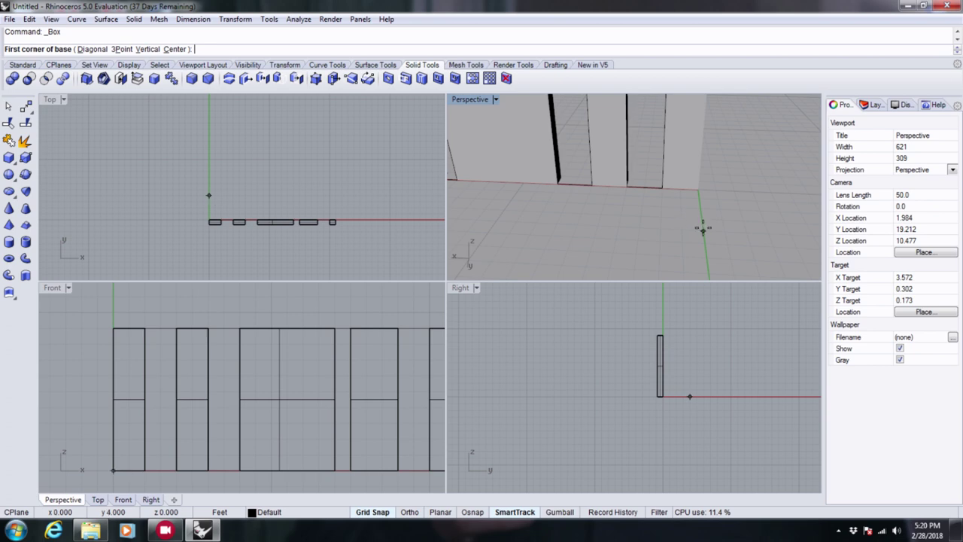
right_click_drag(704, 244, 518, 189)
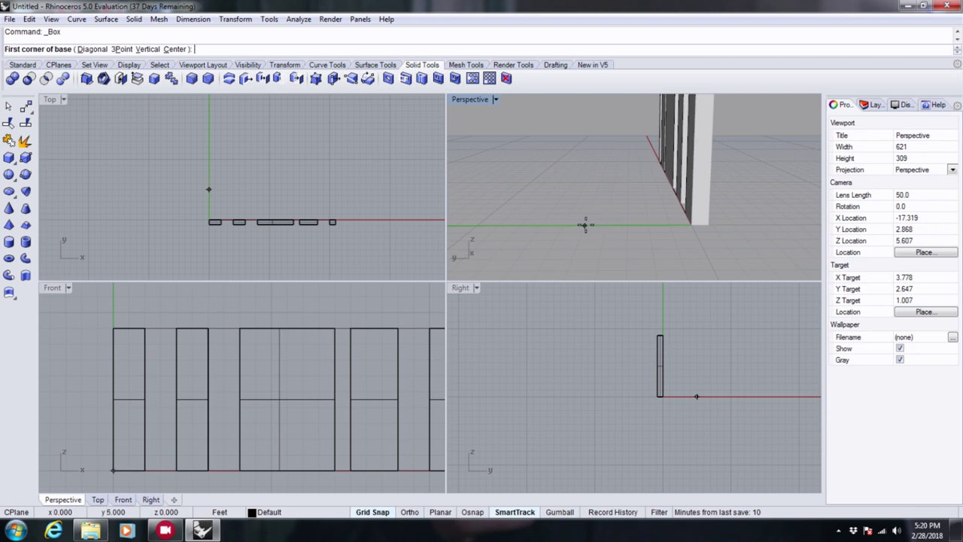
right_click_drag(585, 224, 636, 224)
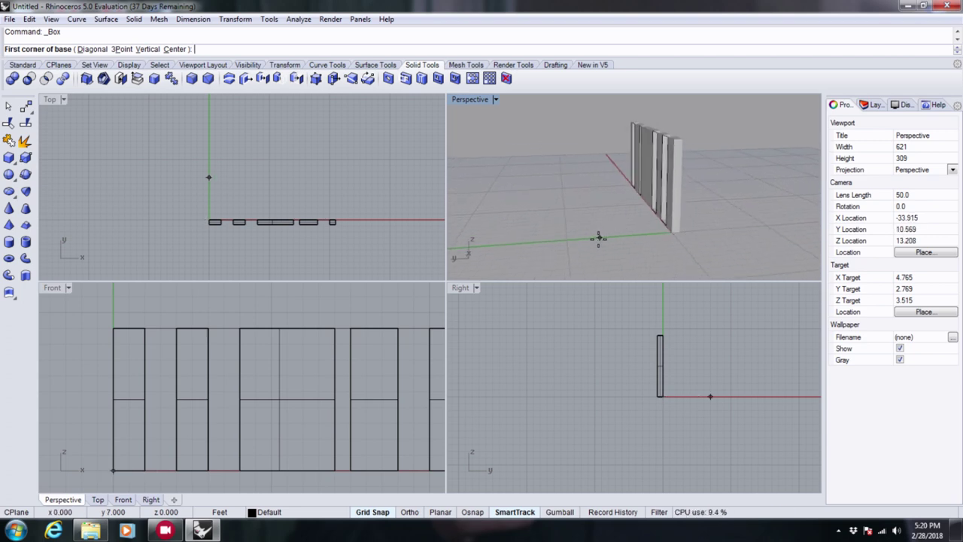
right_click_drag(598, 237, 708, 268)
left_click(661, 248)
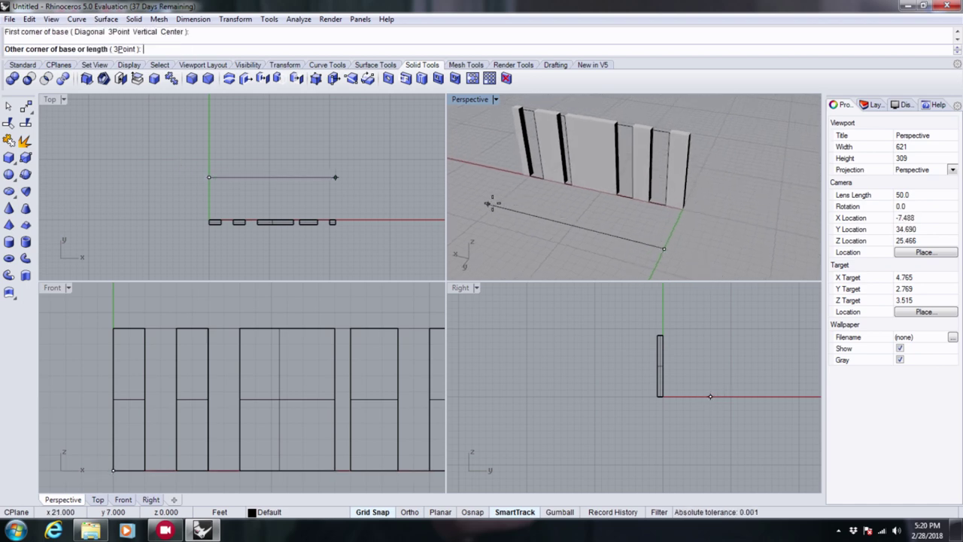
- Complete the new thin box with a 21 by 9 ft base matching the cut box's outline in the Front view
right_click_drag(490, 204, 531, 218)
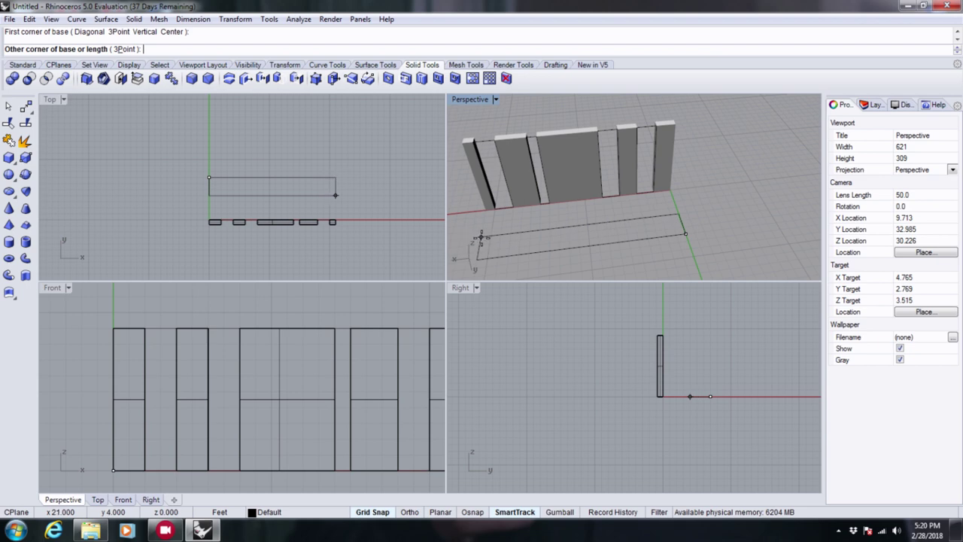
right_click_drag(631, 240, 576, 231)
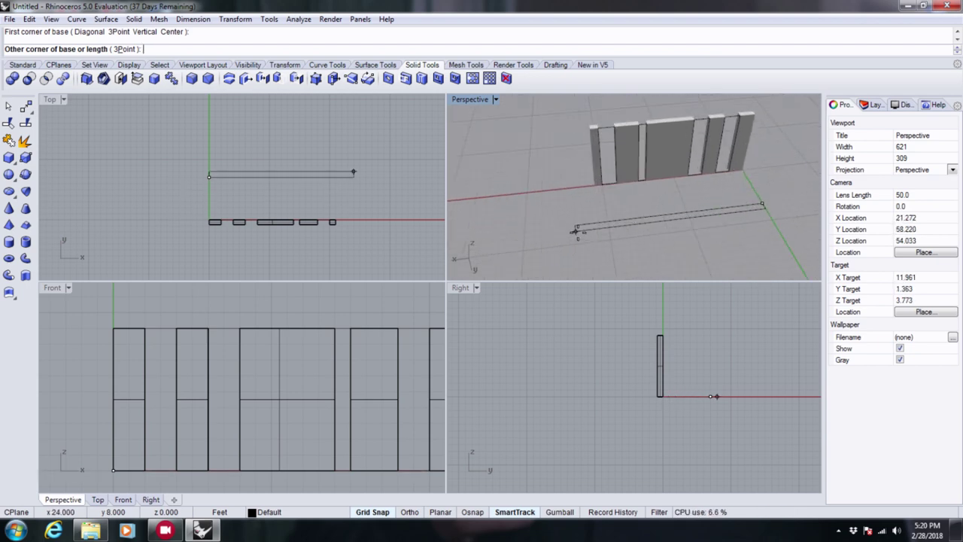
scroll(576, 231, "up", 5)
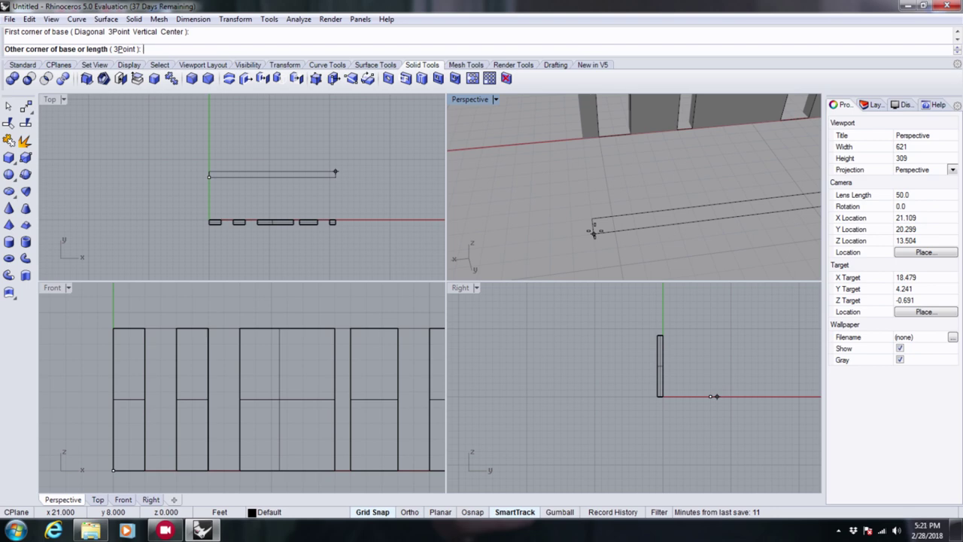
scroll(192, 354, "down", 4)
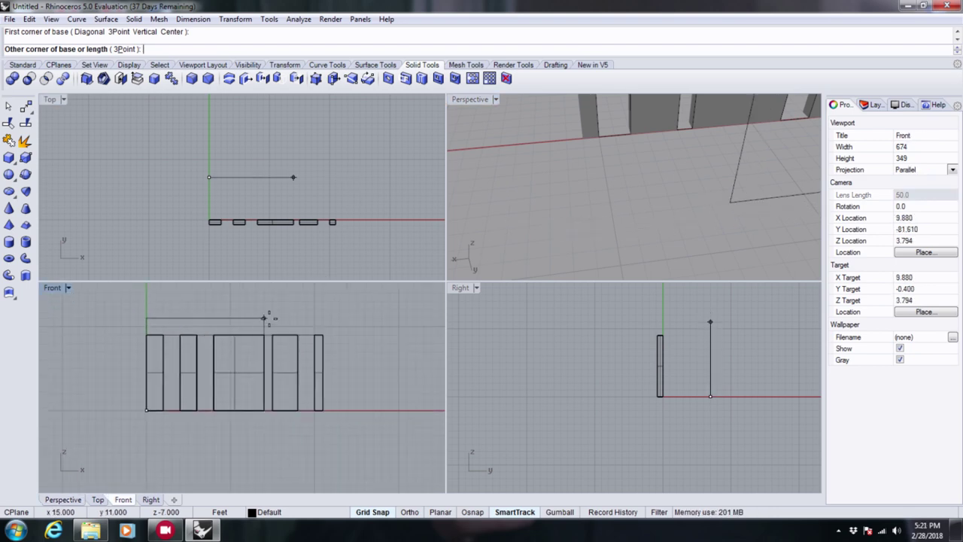
left_click(324, 333)
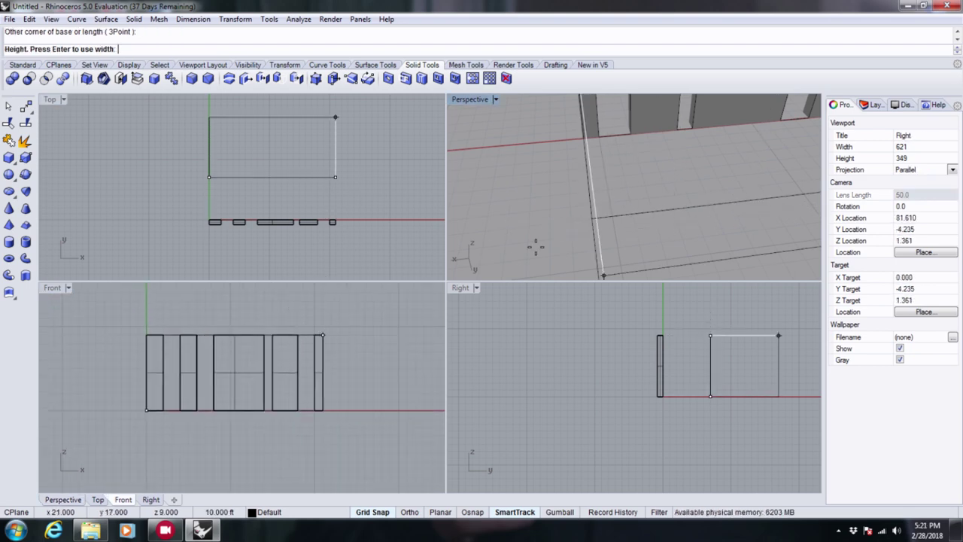
left_click(716, 366)
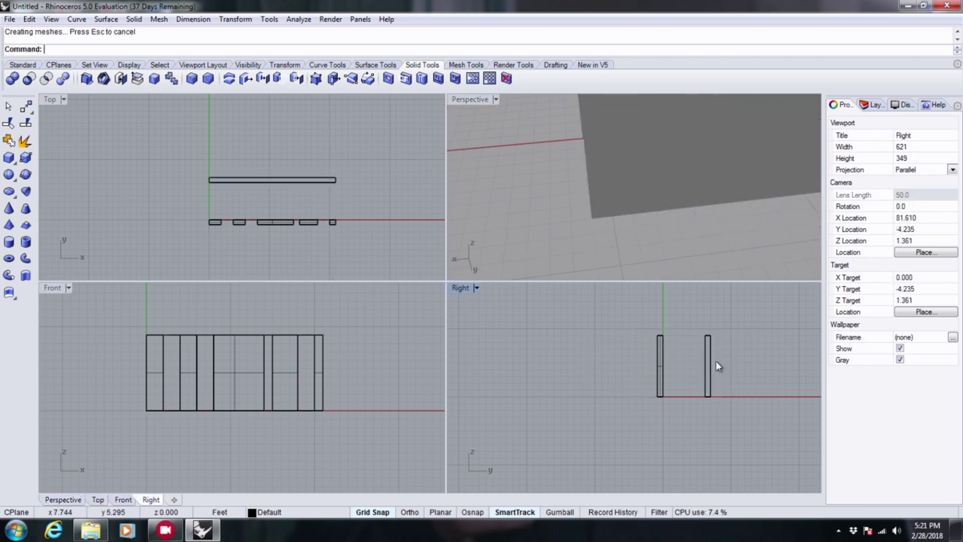
right_click_drag(638, 204, 612, 188)
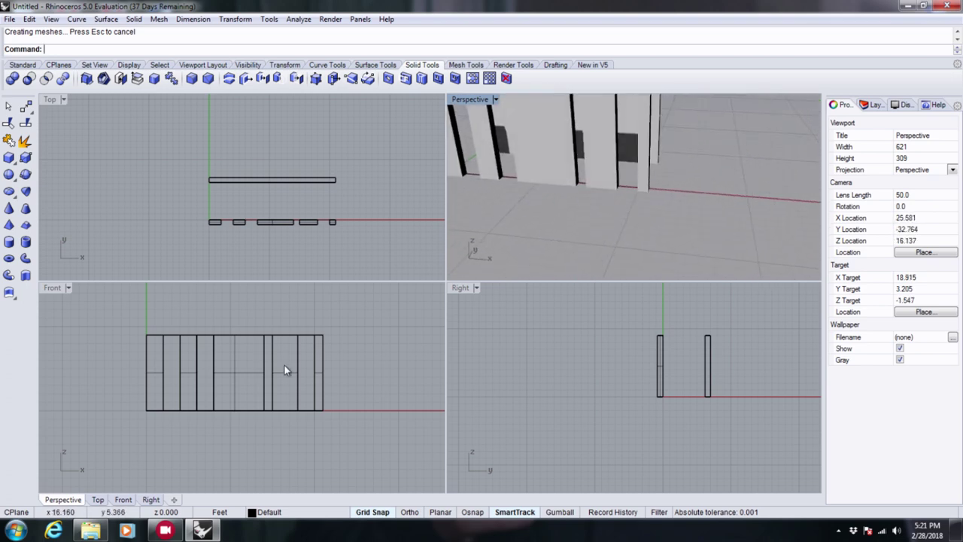
scroll(135, 327, "up", 4)
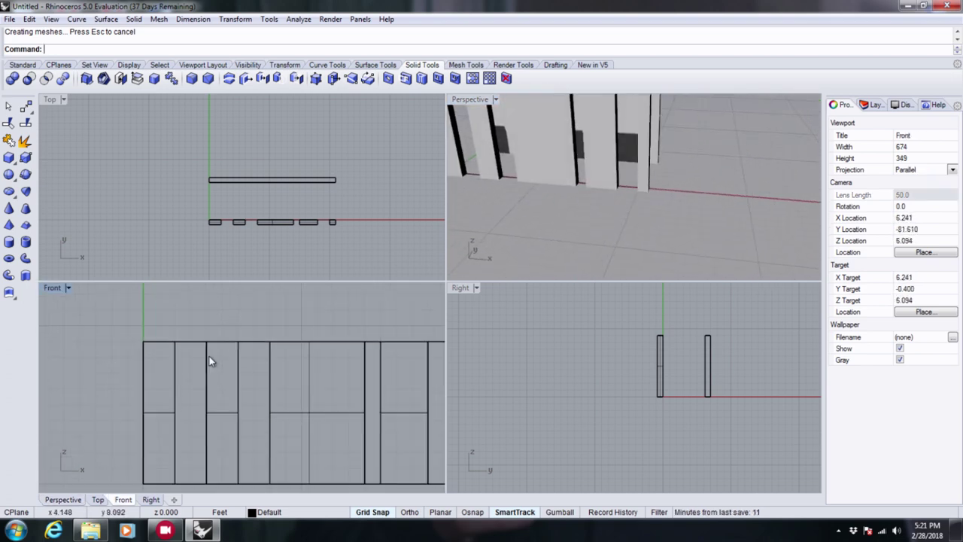
- Move all five cut pieces of the front box about 3 ft forward, away from the opening rectangles on the x axis
right_click_drag(636, 215, 641, 271)
scroll(667, 116, "down", 4)
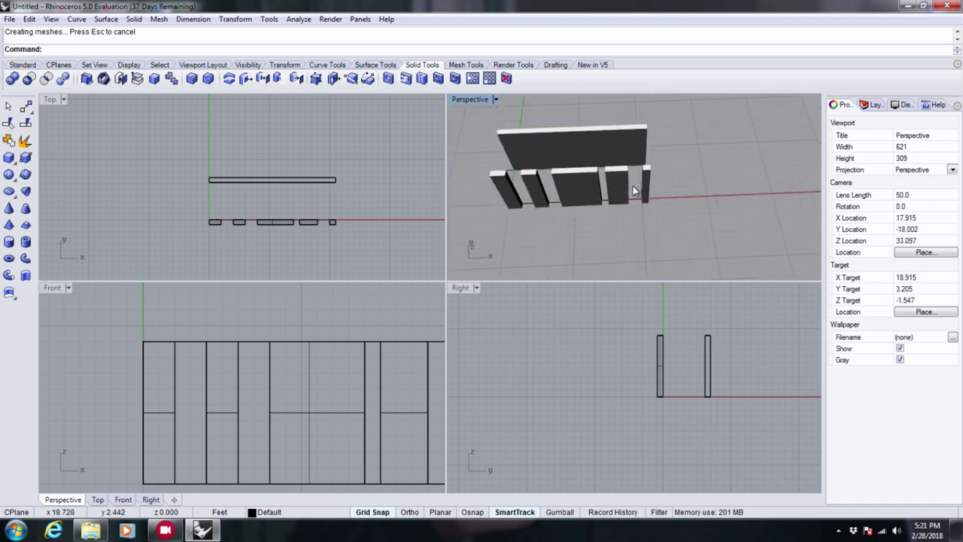
scroll(131, 342, "up", 3)
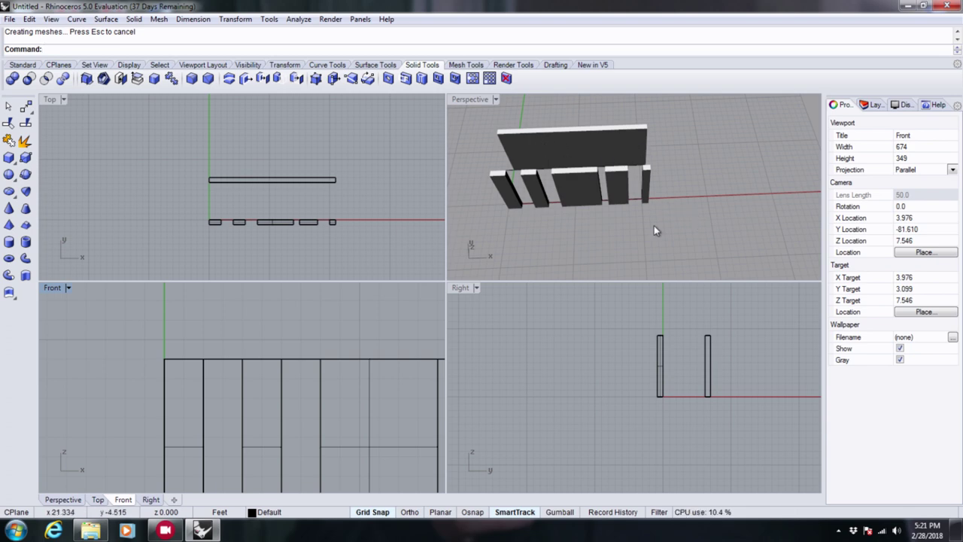
mouse_move(655, 227)
right_mouse_down()
mouse_move(658, 260)
mouse_move(642, 266)
mouse_move(652, 225)
right_mouse_up()
scroll(497, 177, "up", 5)
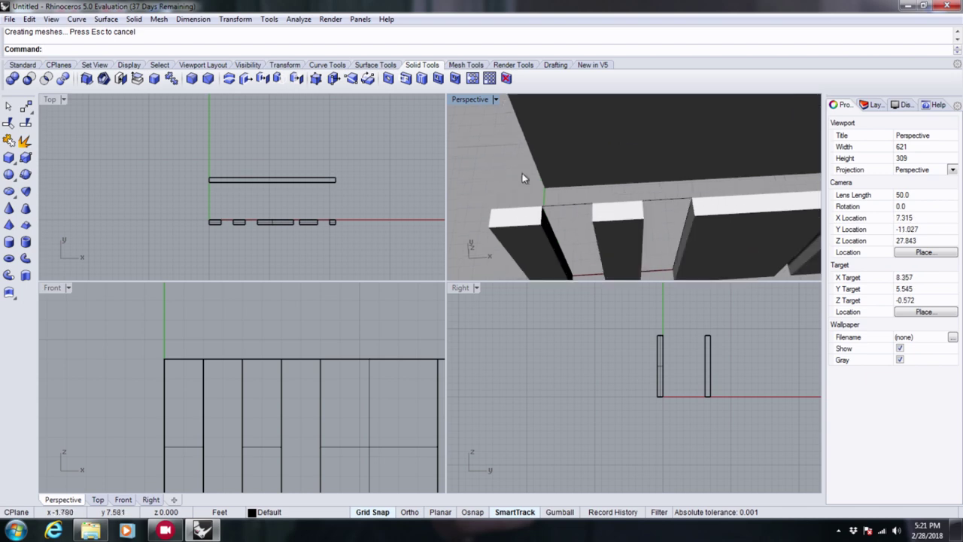
left_click(536, 229)
left_click(594, 235, "shift")
left_click(700, 226, "shift")
left_click(768, 213, "shift")
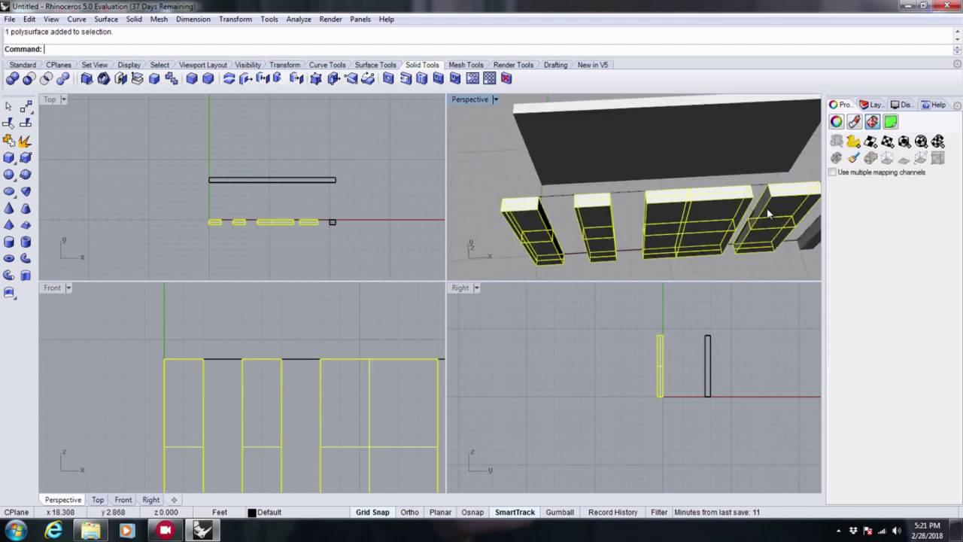
scroll(371, 172, "down", 3)
scroll(515, 181, "down", 3)
scroll(517, 182, "down", 2)
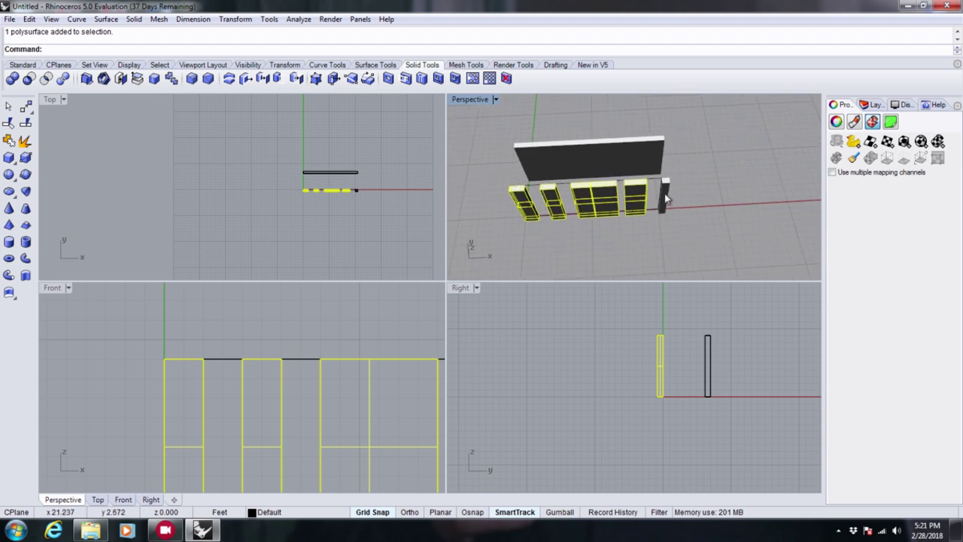
scroll(320, 182, "up", 3)
scroll(361, 216, "up", 2)
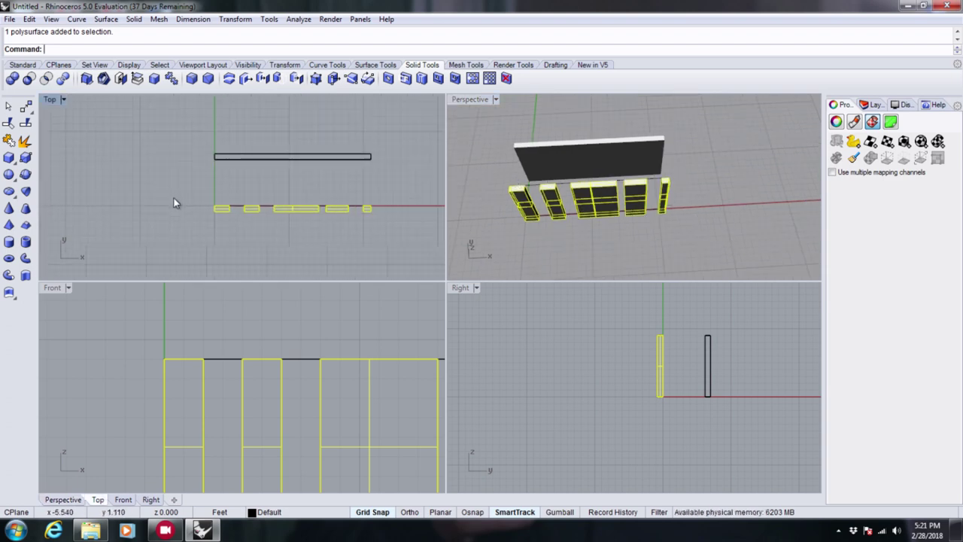
scroll(229, 184, "up", 2)
scroll(230, 185, "up", 1)
left_click_drag(295, 230, 298, 275)
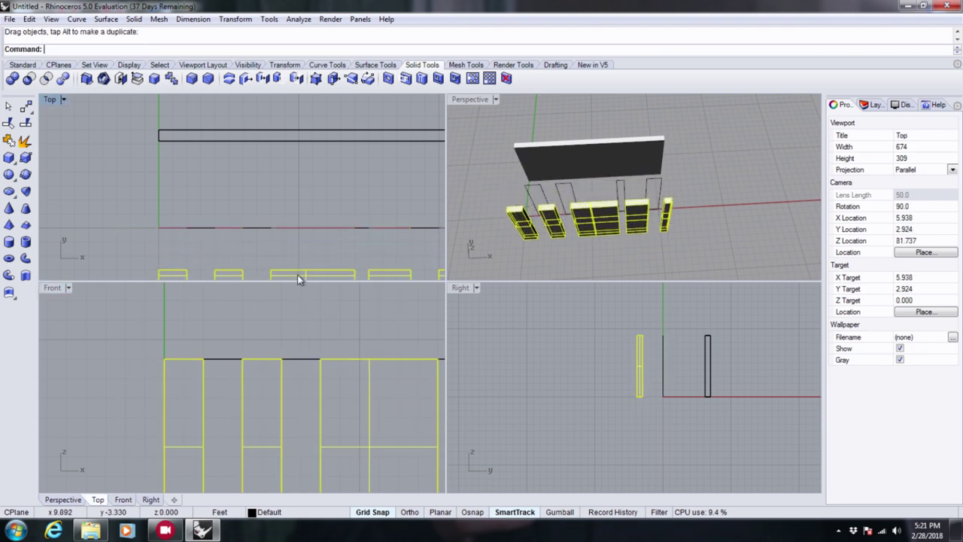
- Move the uncut box about 6 ft forward so it stands just behind the opening rectangles on the x axis
left_click(313, 147)
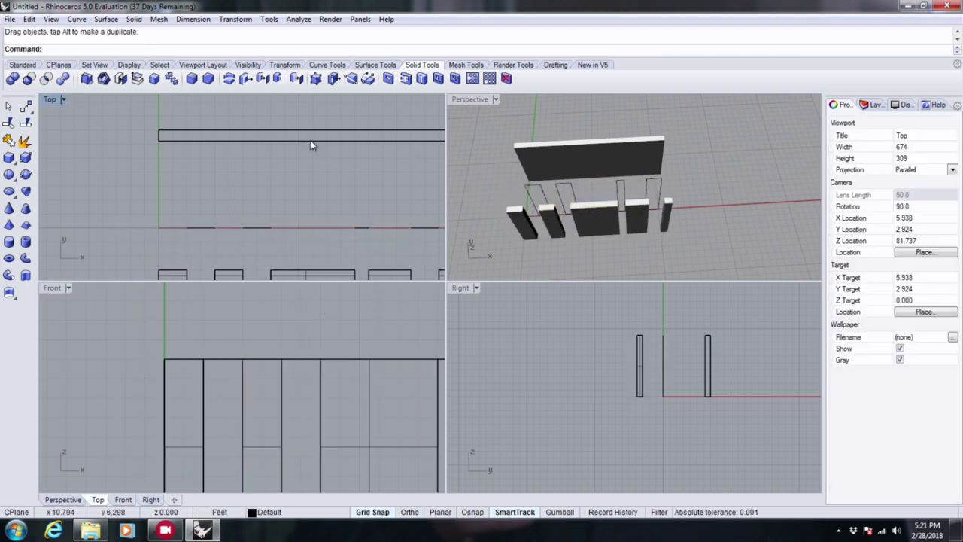
left_click(312, 145)
left_click_drag(313, 145, 314, 233)
scroll(275, 223, "up", 5)
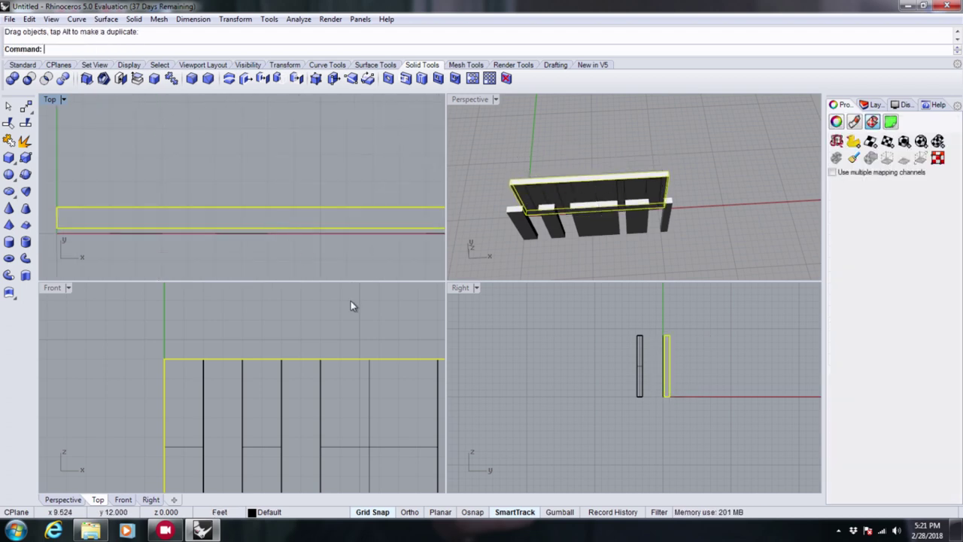
scroll(546, 256, "up", 5)
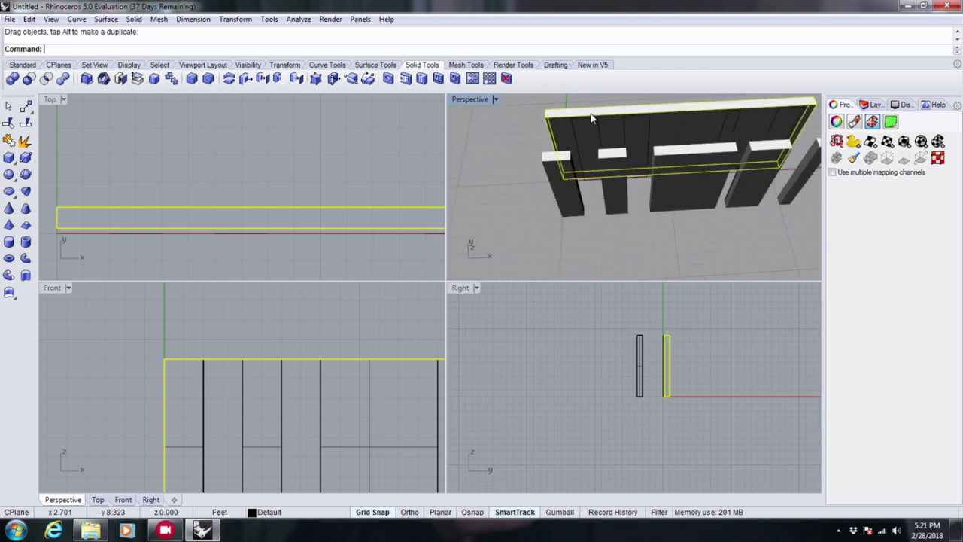
scroll(592, 119, "up", 3)
left_click(284, 321)
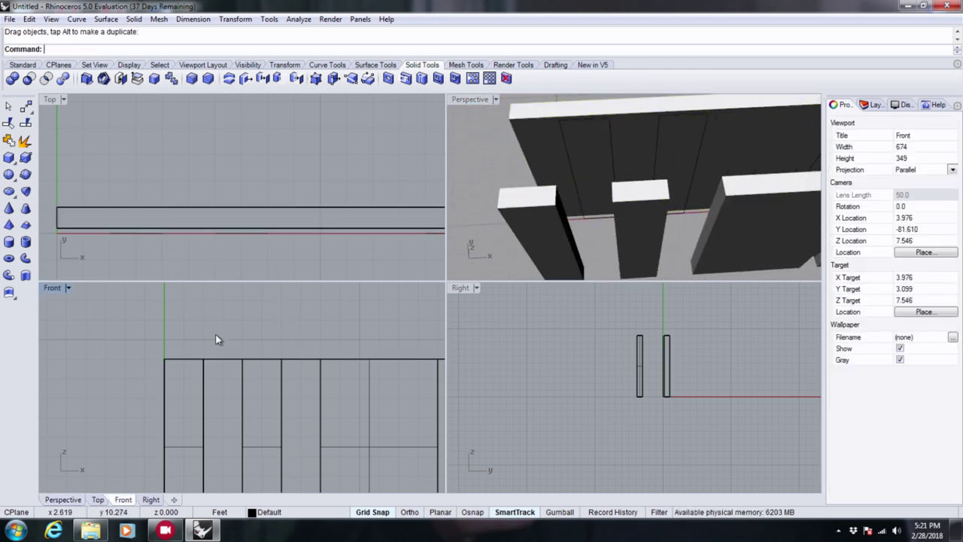
scroll(611, 232, "down", 6)
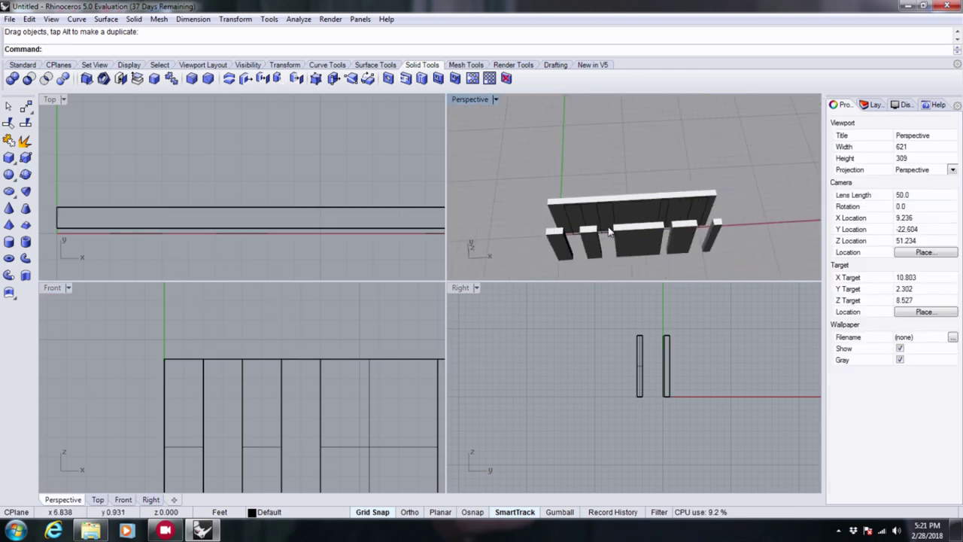
left_click(8, 157)
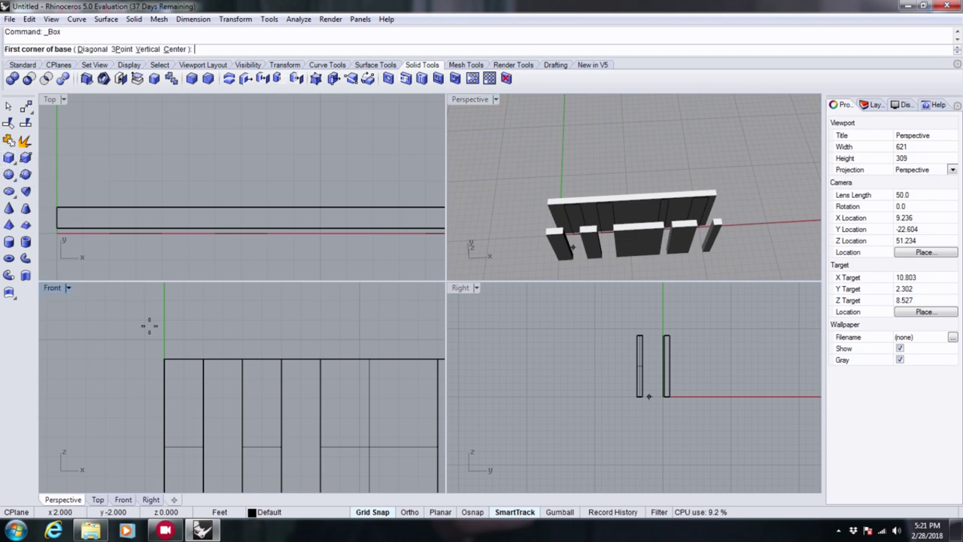
left_click(164, 360)
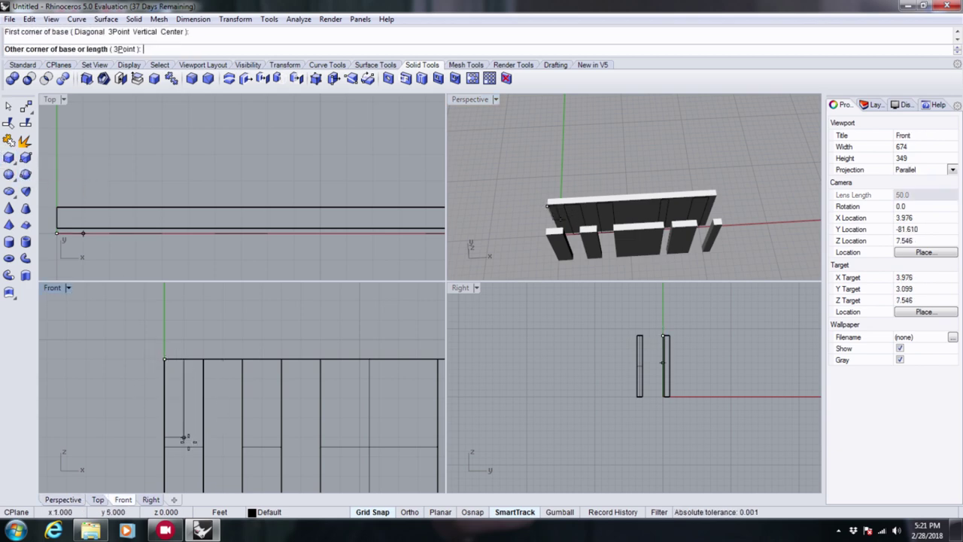
scroll(531, 237, "up", 3)
scroll(519, 188, "up", 5)
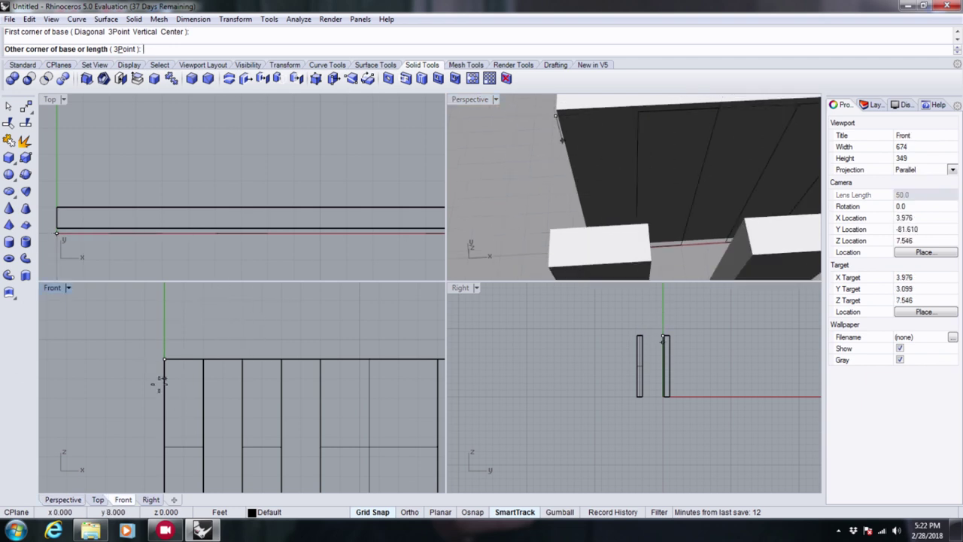
scroll(158, 355, "down", 3)
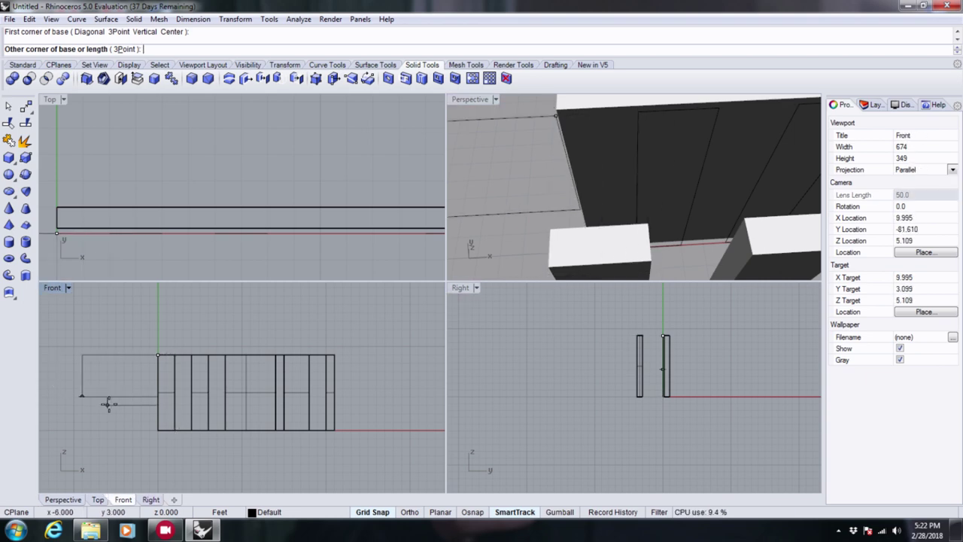
scroll(108, 404, "up", 3)
left_click(175, 429)
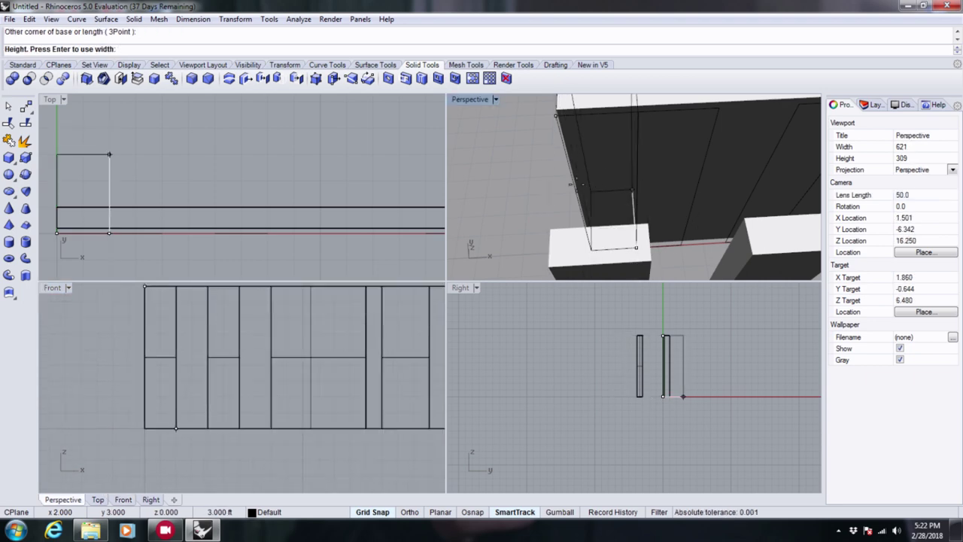
key("Escape")
- Draw a 2 by 9 ft rectangle in the Front view over the first solid strip, from x 0 to 2 ft
left_click(30, 66)
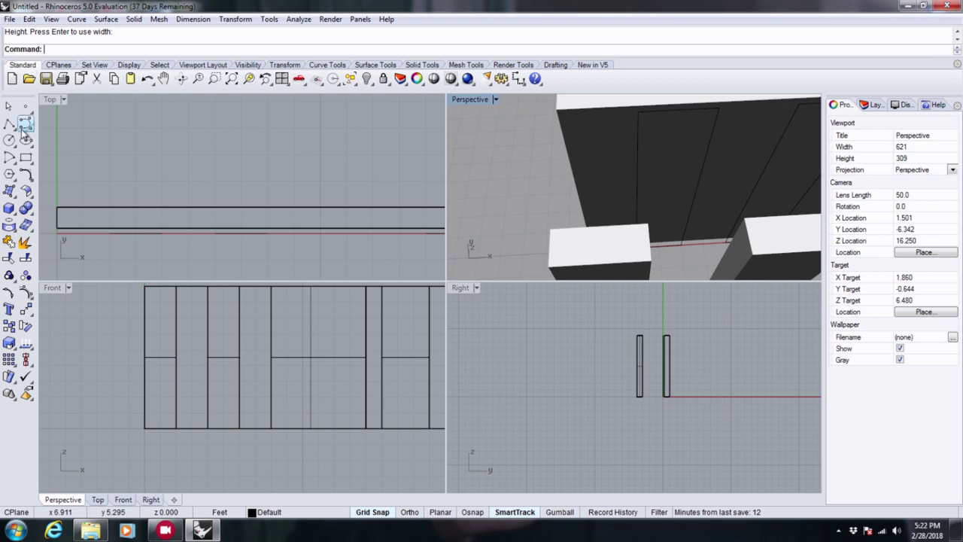
left_click(25, 156)
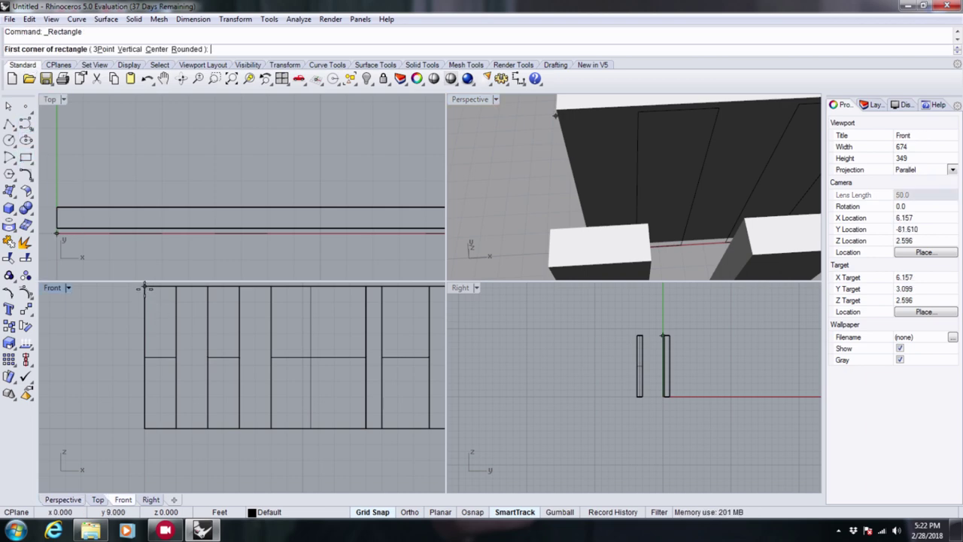
scroll(144, 288, "up", 2)
left_click(146, 287)
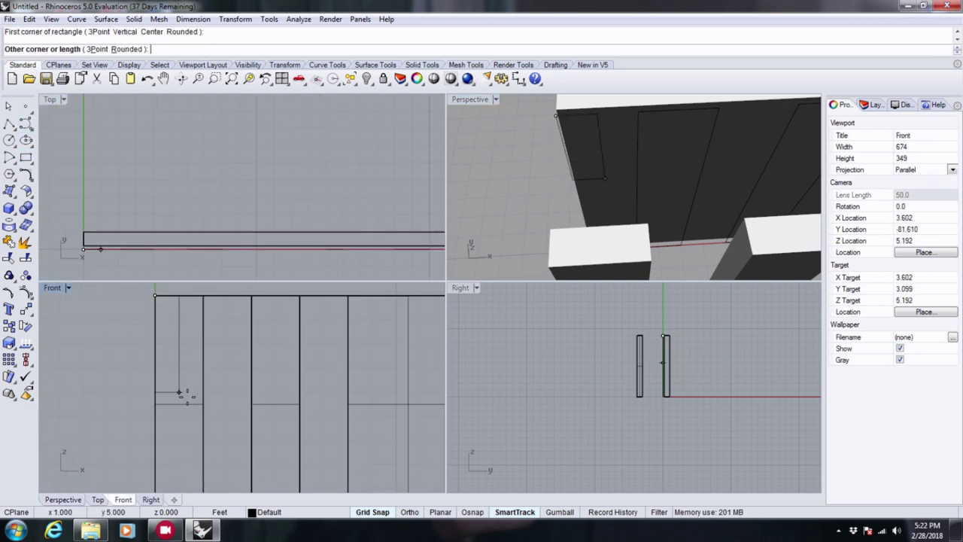
scroll(180, 392, "down", 2)
left_click(183, 438)
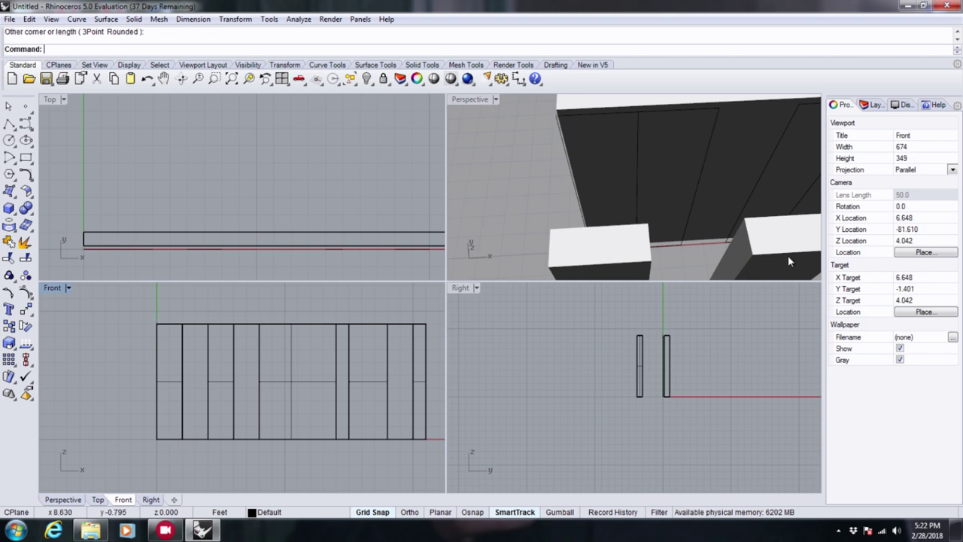
- Draw two 9 ft high rectangles in the Front view over the solid strips at x 4 to 6 ft and x 8 to 14 ft
left_click(26, 158)
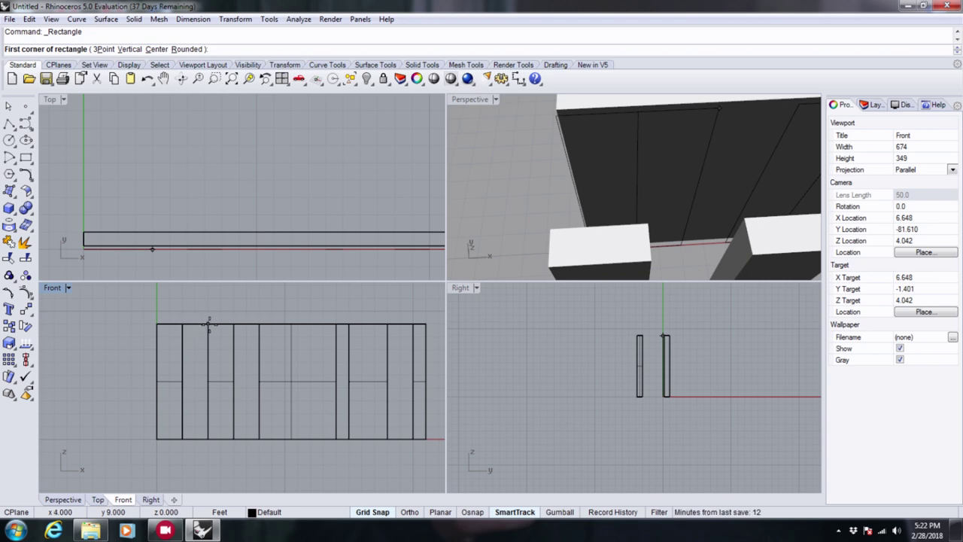
left_click(209, 324)
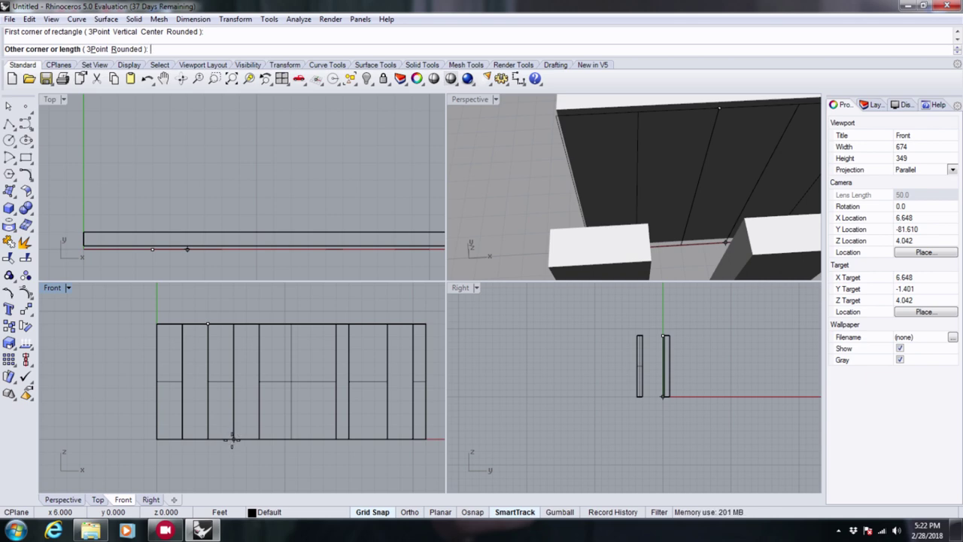
key("Escape")
left_click(28, 160)
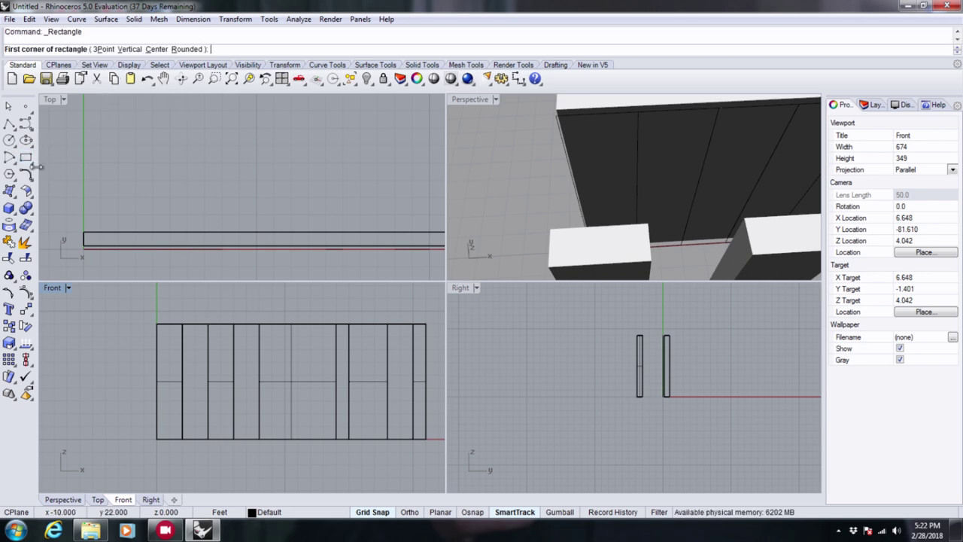
right_click_drag(614, 250, 572, 211)
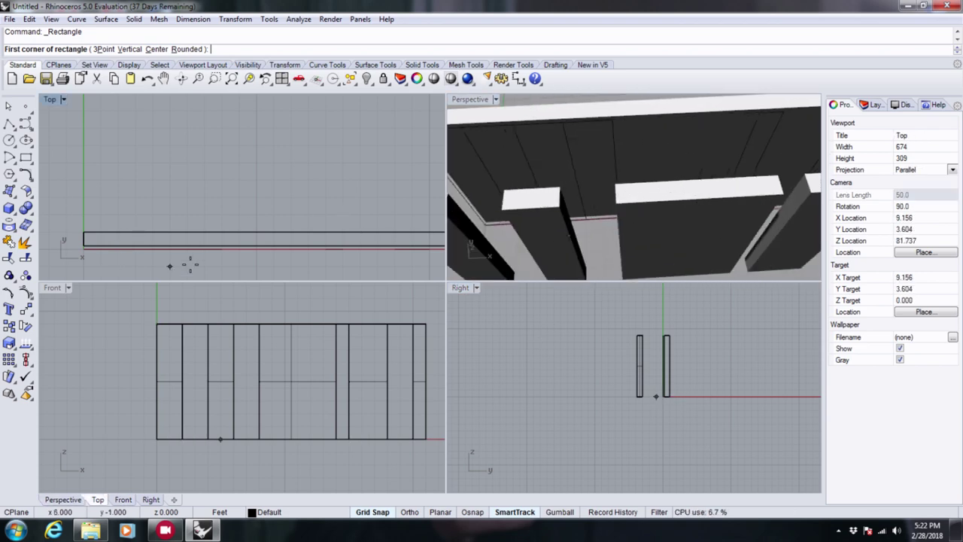
left_click(258, 324)
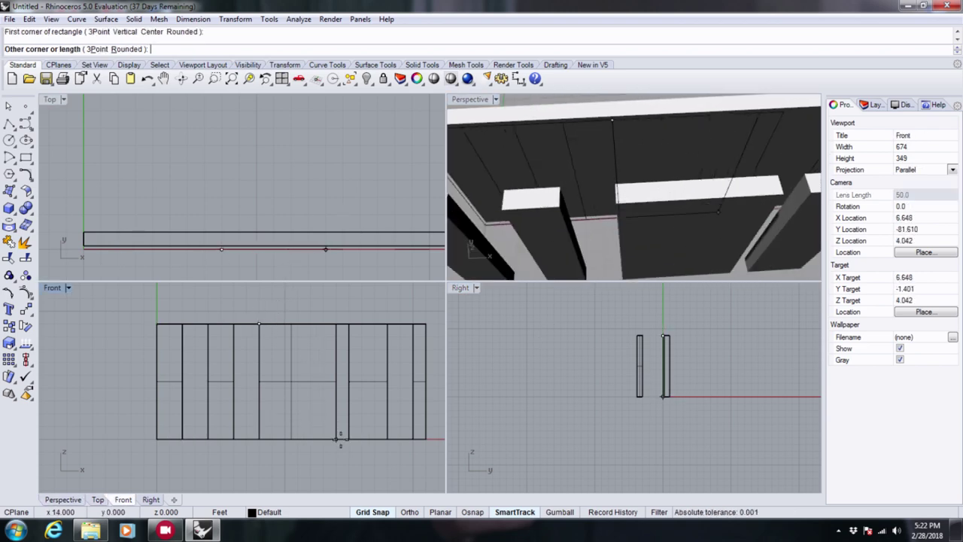
key("Escape")
- Draw two 9 ft high rectangles in the Front view over the solid strips at x 15 to 18 ft and x 20 to 21 ft
left_click(27, 157)
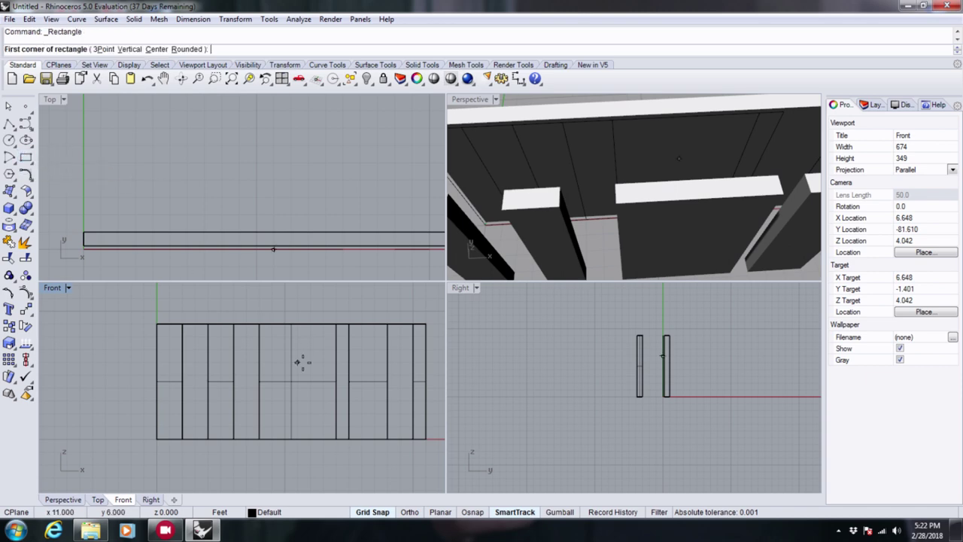
scroll(358, 355, "up", 2)
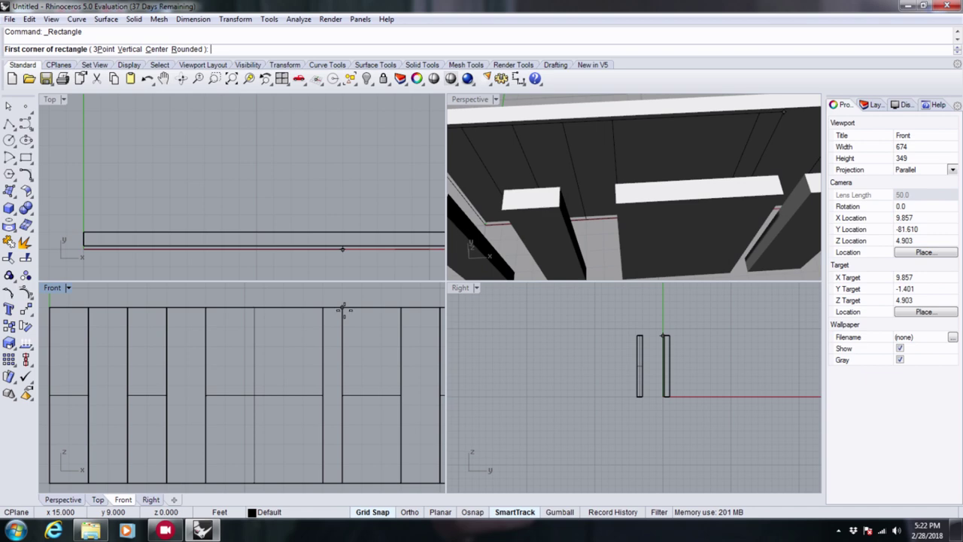
left_click(344, 309)
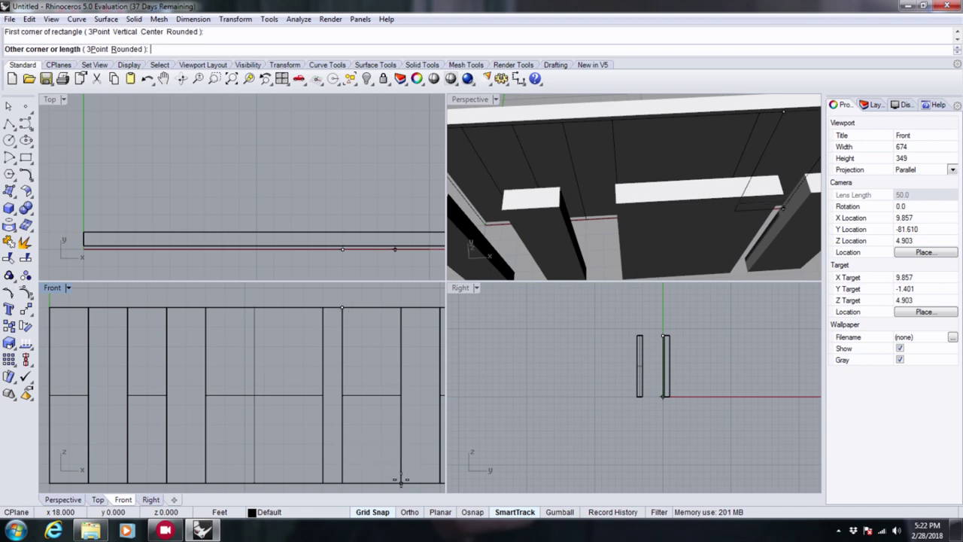
key("Escape")
scroll(140, 342, "up", 2)
scroll(340, 325, "up", 1)
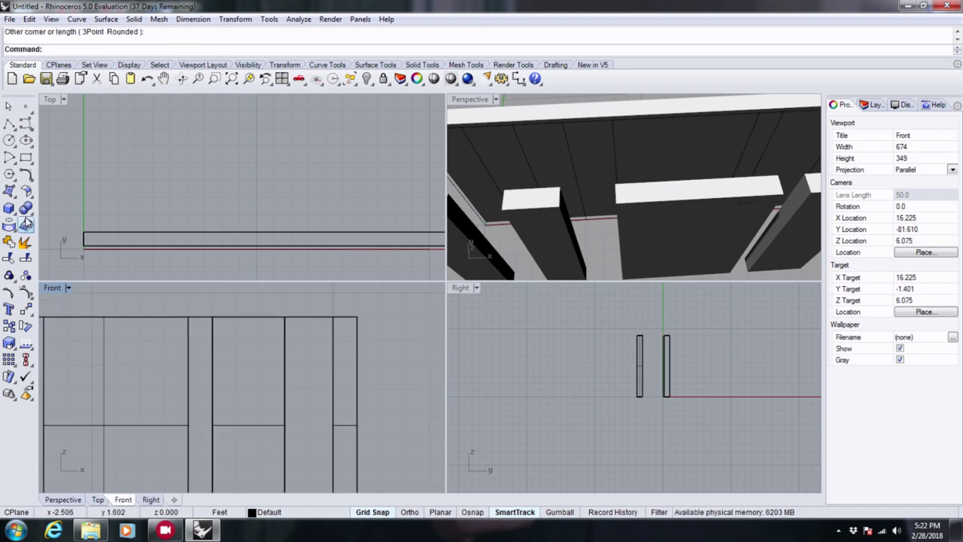
left_click(26, 158)
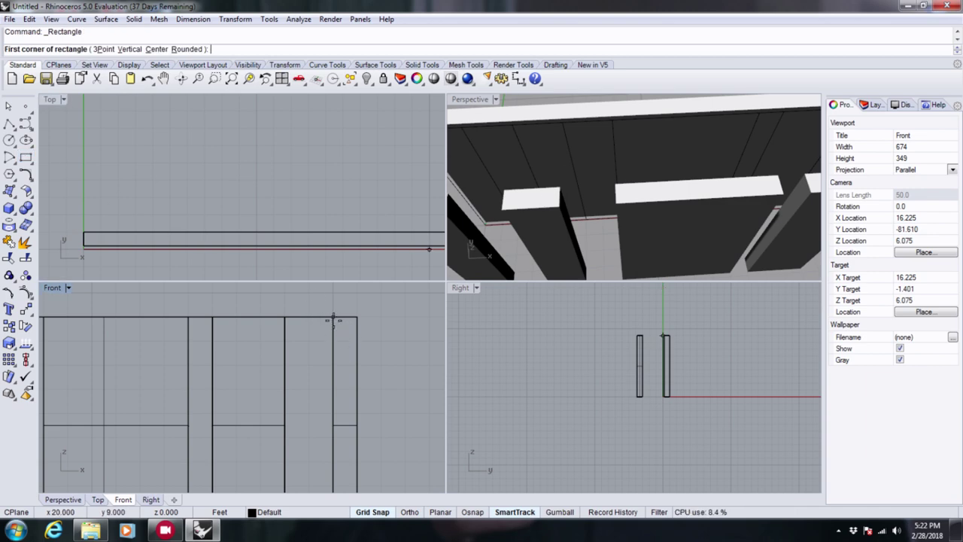
left_click(334, 319)
scroll(312, 294, "down", 1)
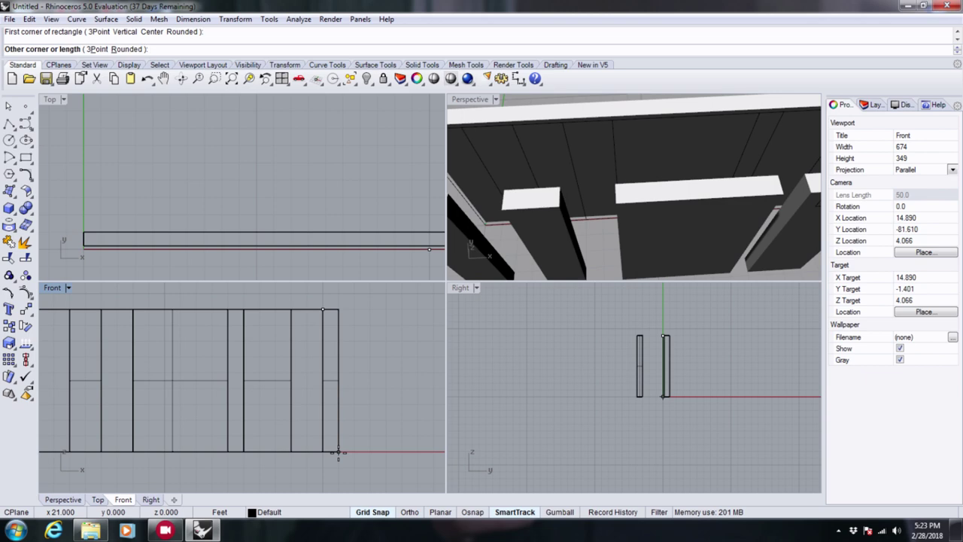
left_click(338, 450)
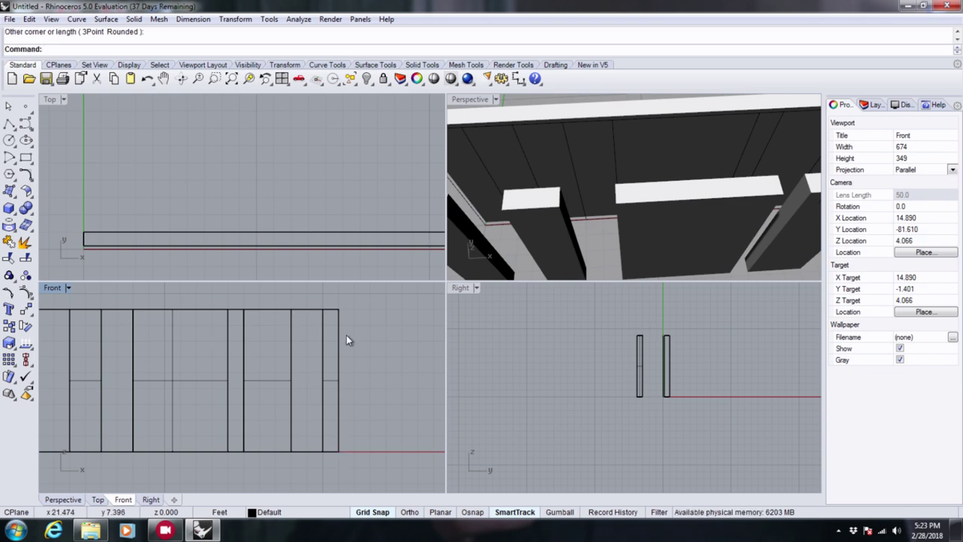
scroll(567, 155, "down", 5)
right_click_drag(563, 147, 611, 190)
scroll(576, 124, "up", 5)
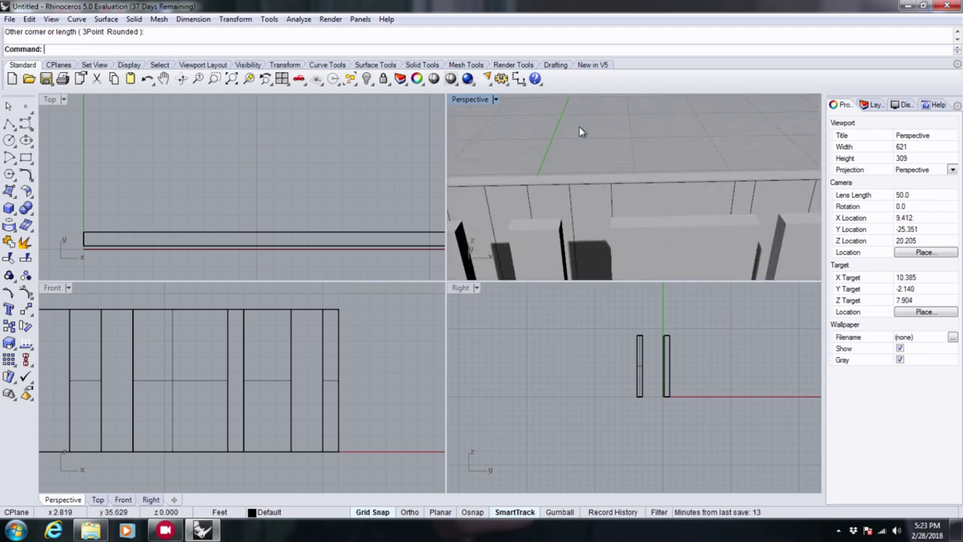
scroll(637, 142, "down", 3)
scroll(548, 175, "up", 4)
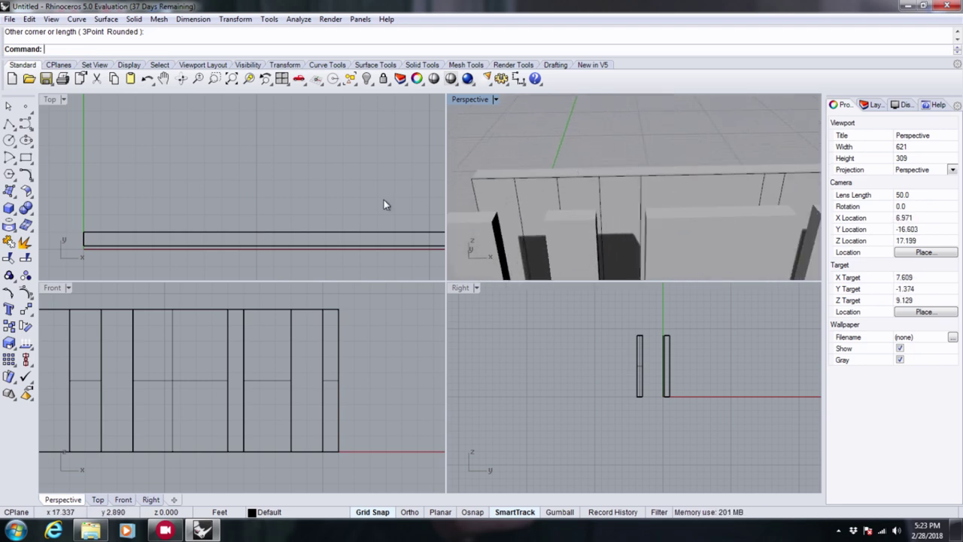
key("Return")
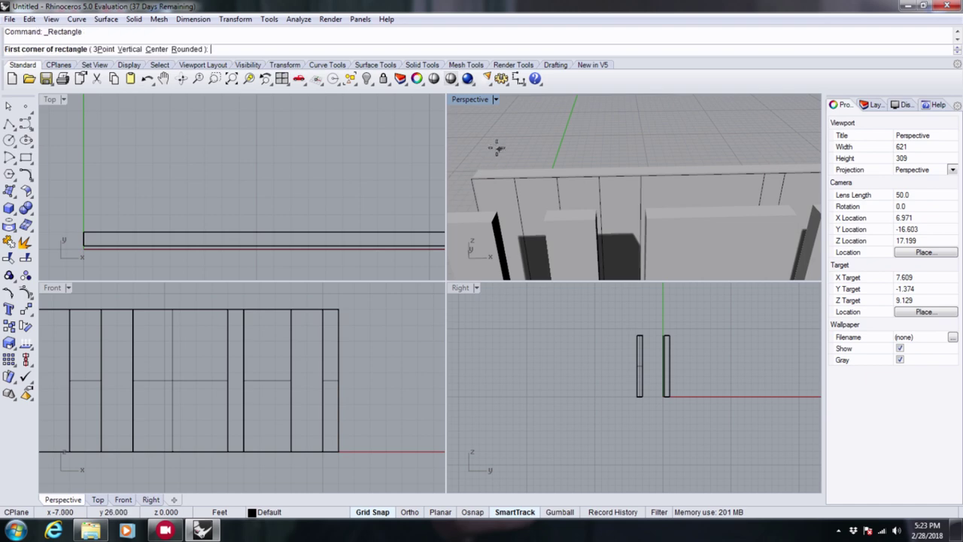
left_click(98, 500)
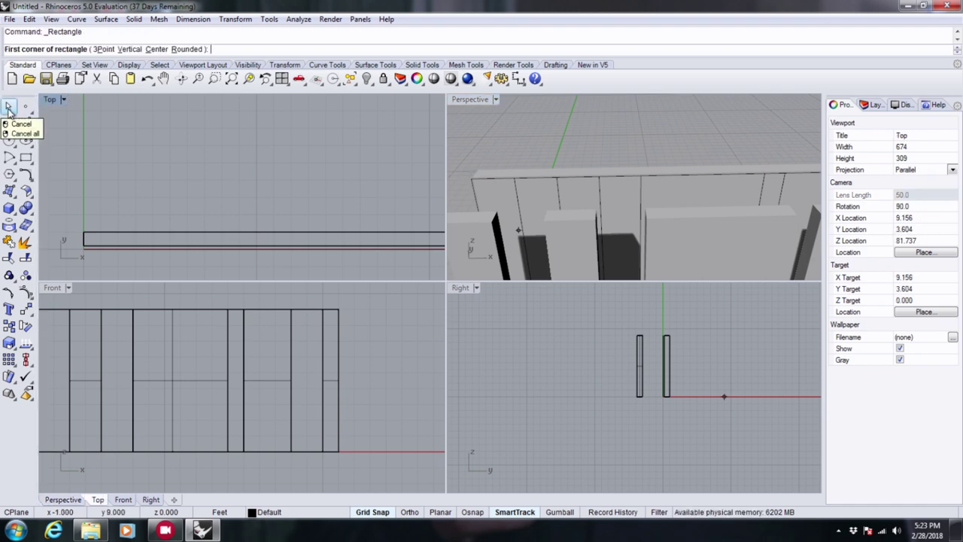
left_click(8, 106)
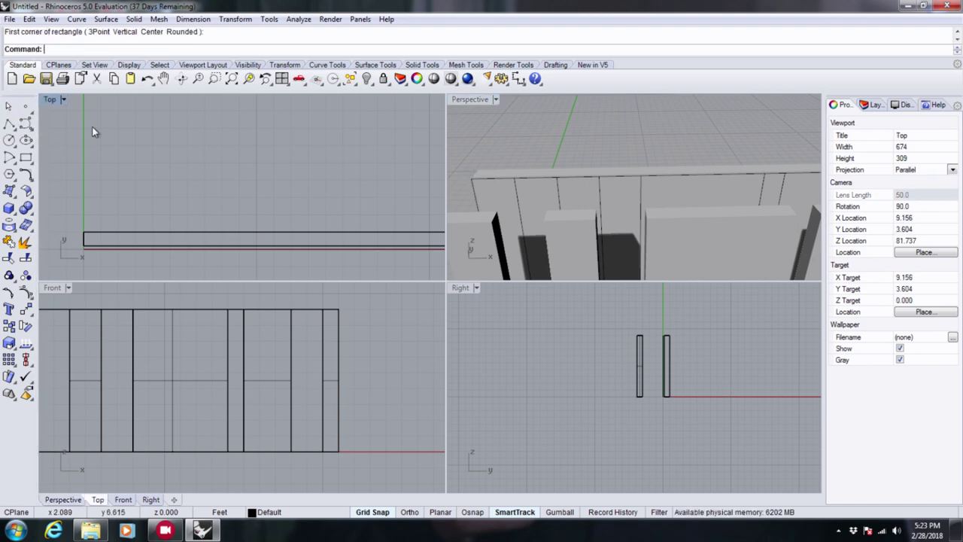
- WireCut the second box all the way through with the first rectangle, removing the strip from x 0 to 2 ft
left_click(422, 65)
left_click(191, 79)
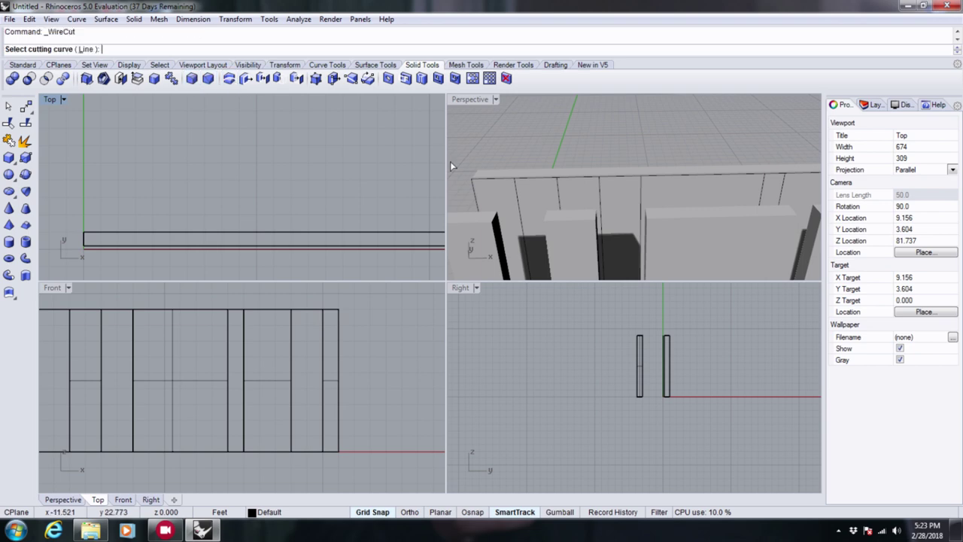
left_click(493, 179)
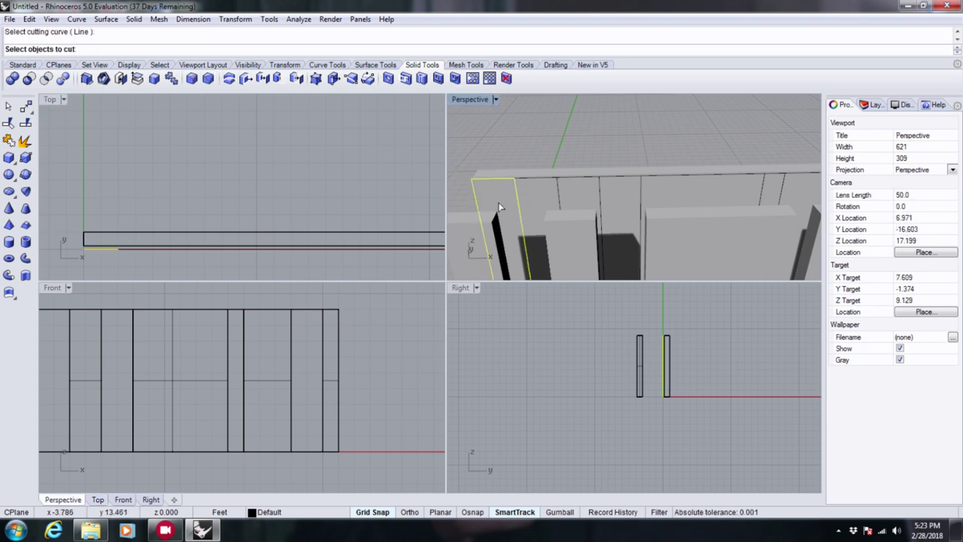
left_click(500, 202)
key("Return")
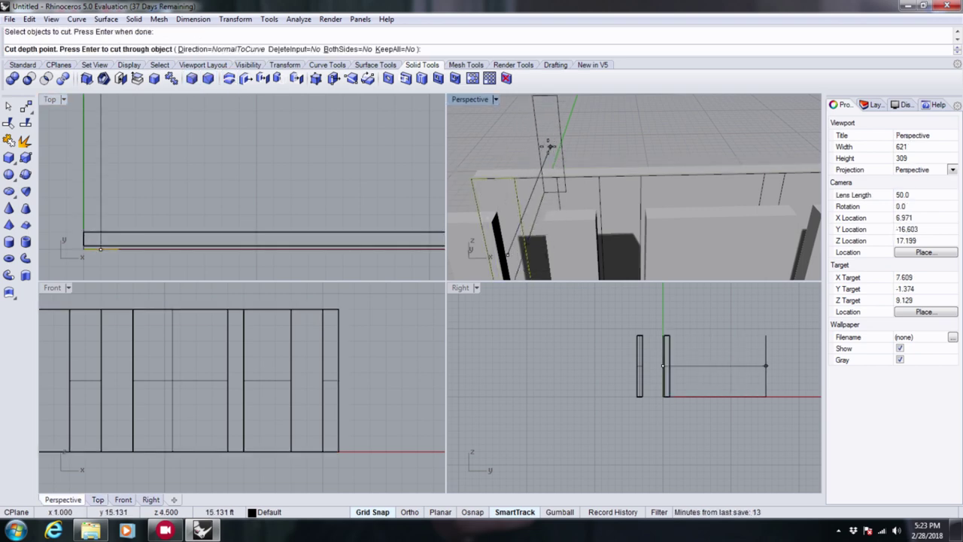
left_click(518, 175)
key("Return")
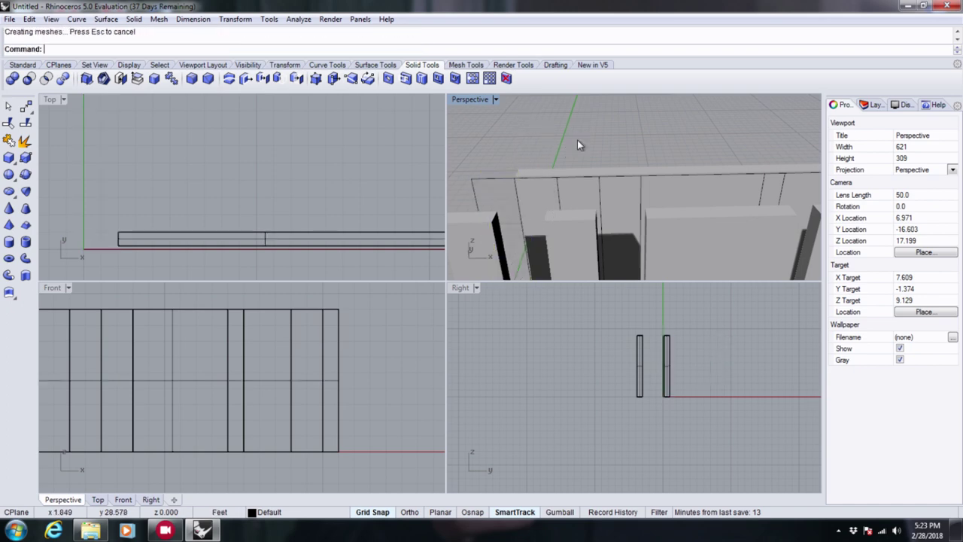
key("Return")
key("Escape")
left_click(580, 176)
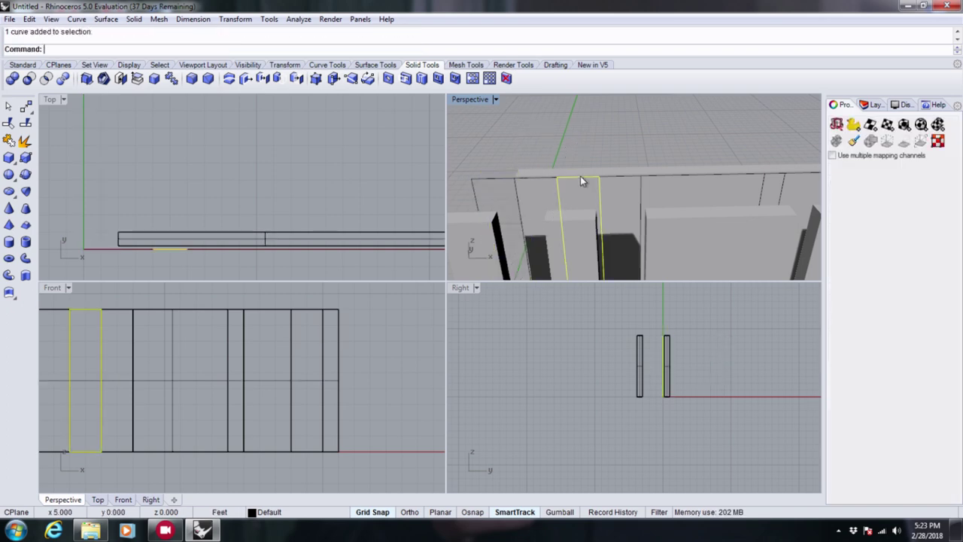
left_click(626, 193)
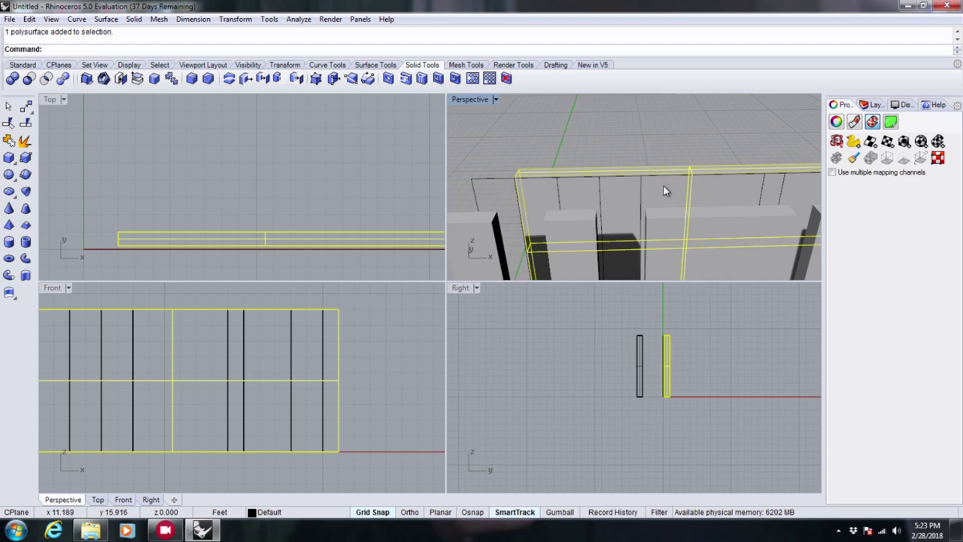
key("Return")
scroll(585, 156, "down", 2)
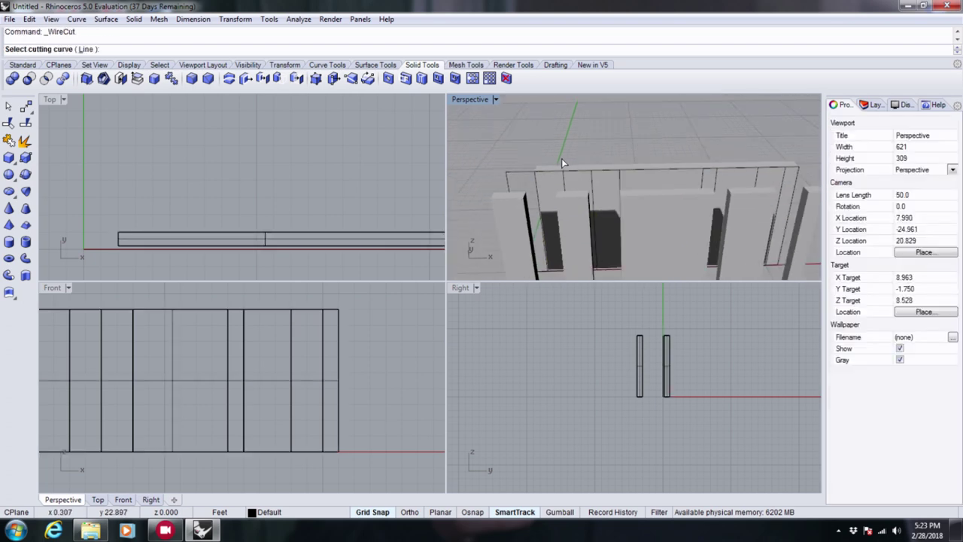
key("Escape")
scroll(595, 161, "up", 2)
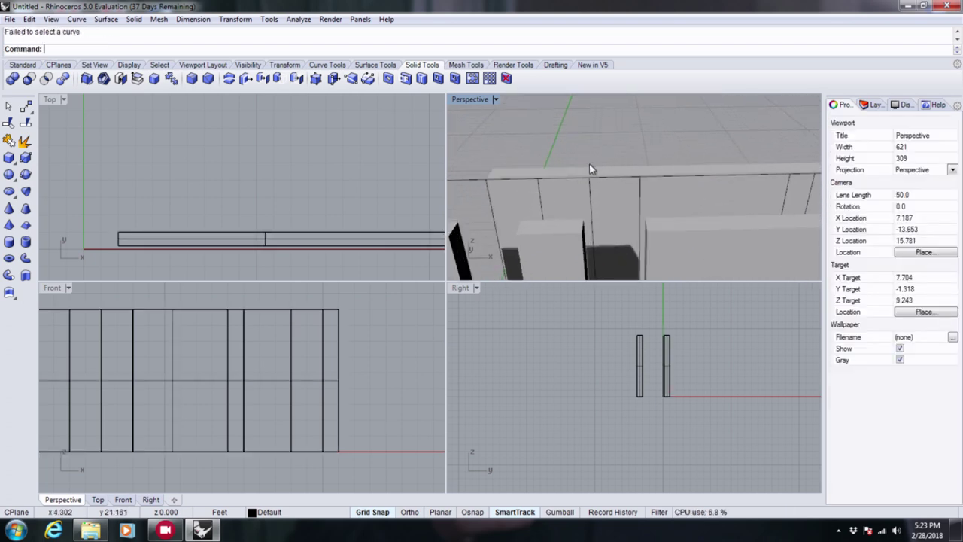
- WireCut the second box all the way through with the rectangle at x 4 to 6 ft, removing that strip
key("Return")
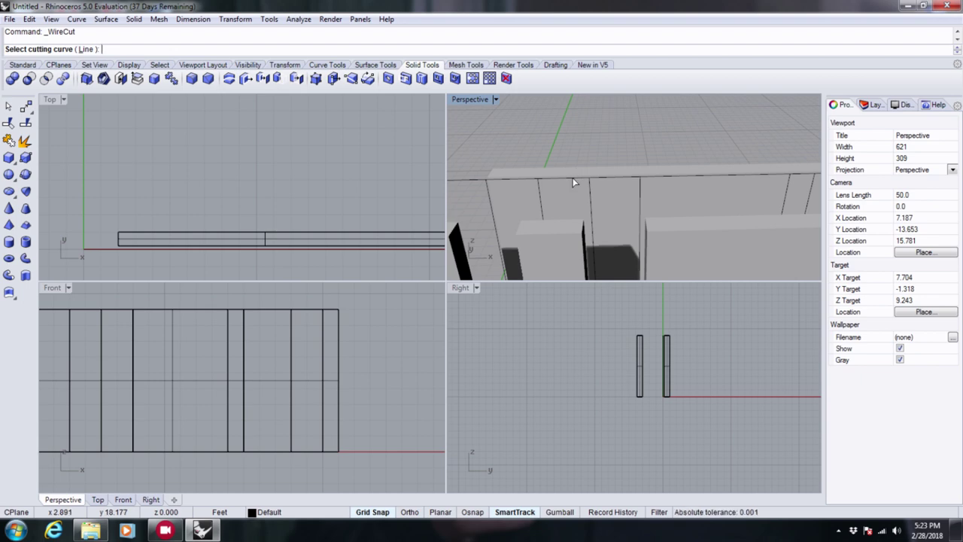
left_click(573, 177)
left_click(677, 201)
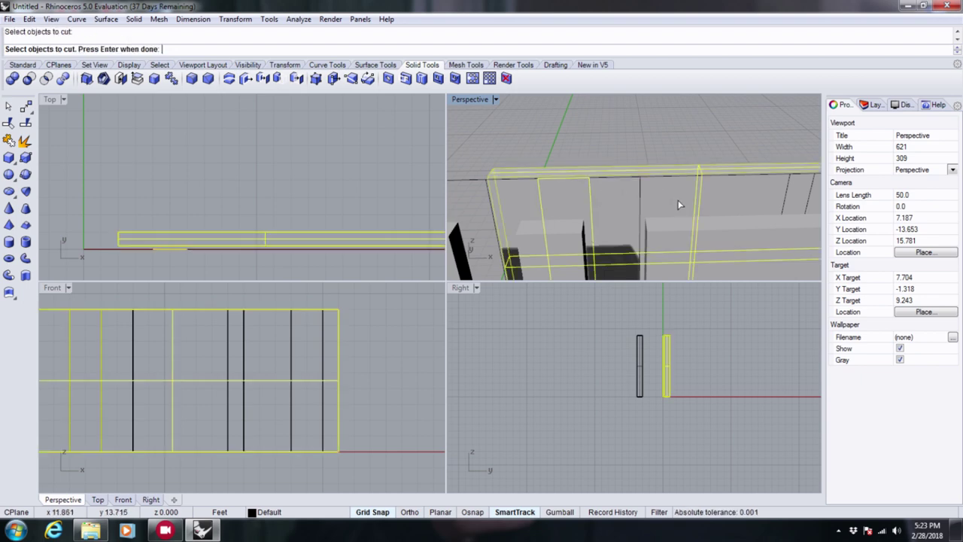
key("Return")
key("Return")
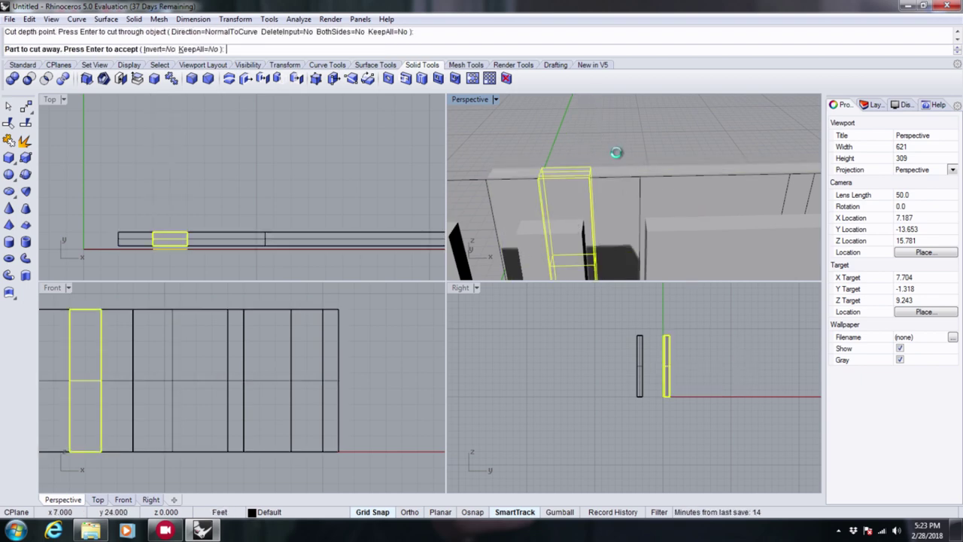
key("Return")
- WireCut the second box all the way through with the wide rectangle at x 8 to 14 ft, removing that section
right_click_drag(783, 155, 585, 211, "shift")
key("Return")
left_click(586, 209)
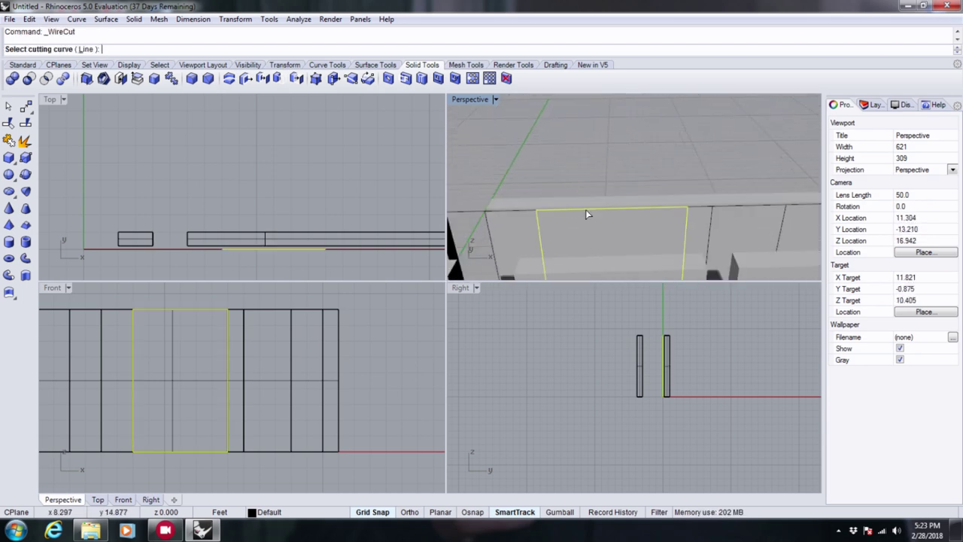
left_click(587, 250)
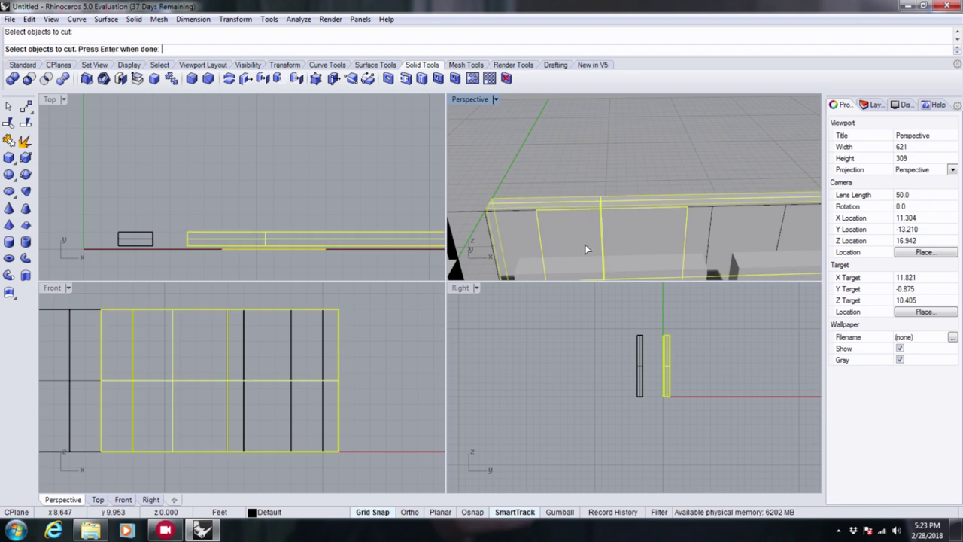
key("Return")
key("Return")
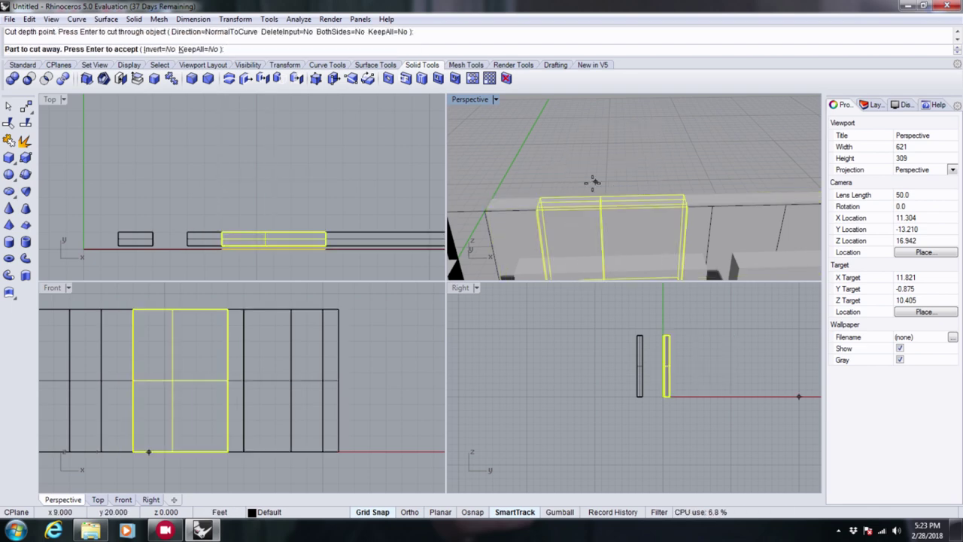
key("Return")
- WireCut the remaining long piece of the second box with the rectangle curve at x 15 to 18 ft, removing that strip
scroll(597, 192, "down", 3)
scroll(617, 154, "up", 4)
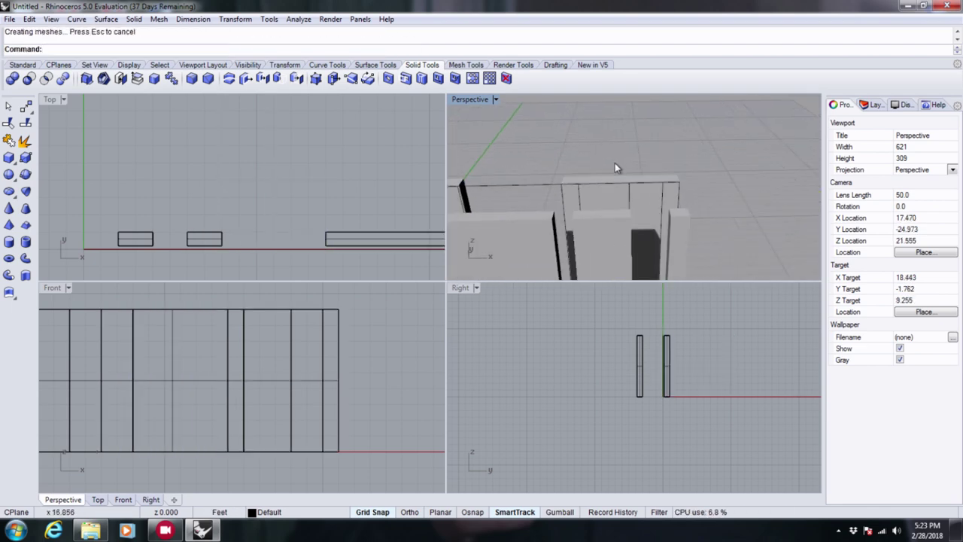
key("Return")
left_click(607, 194)
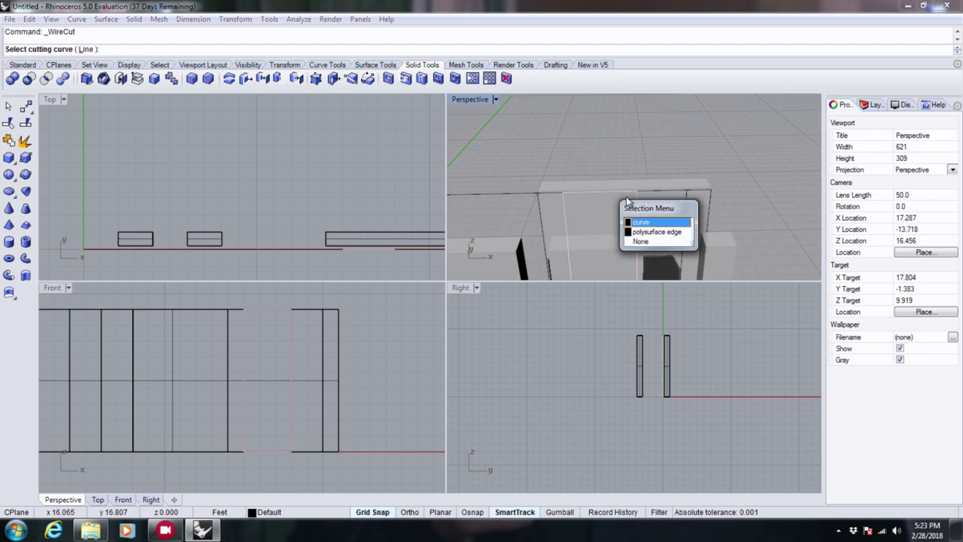
left_click(647, 224)
scroll(616, 140, "up", 3)
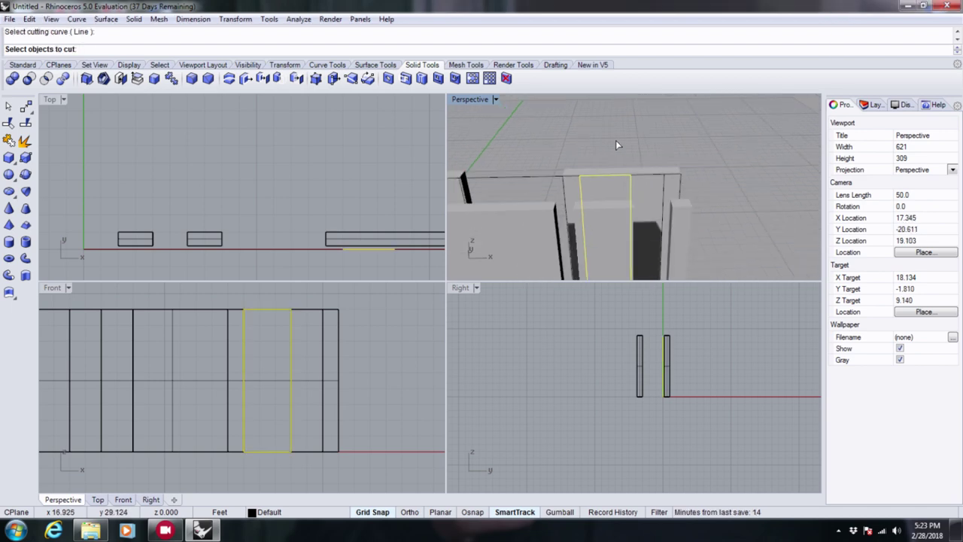
left_click(612, 250)
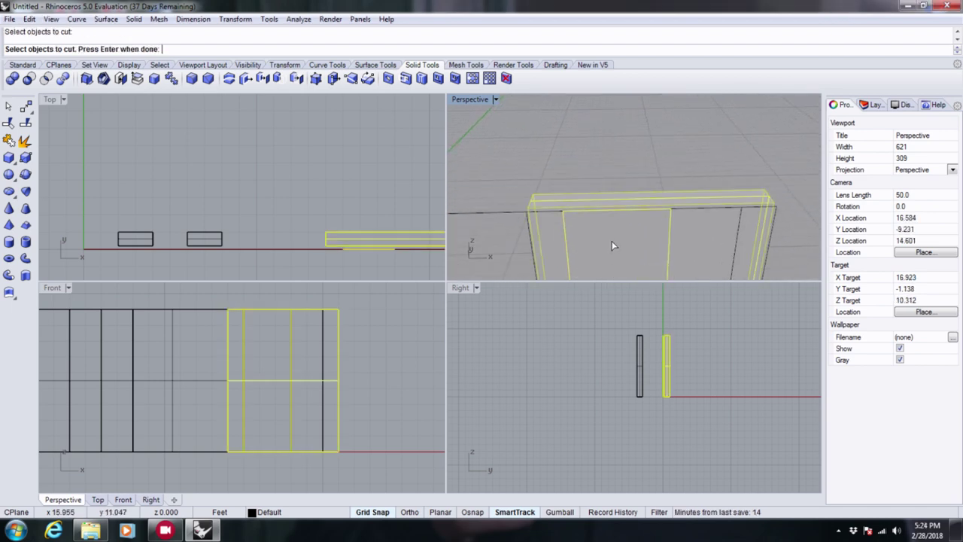
key("Return")
key("Return")
left_click(613, 195)
key("Return")
- WireCut the end piece of the second box with the rectangle at x 20 to 21 ft, removing the end strip
scroll(577, 167, "down", 3)
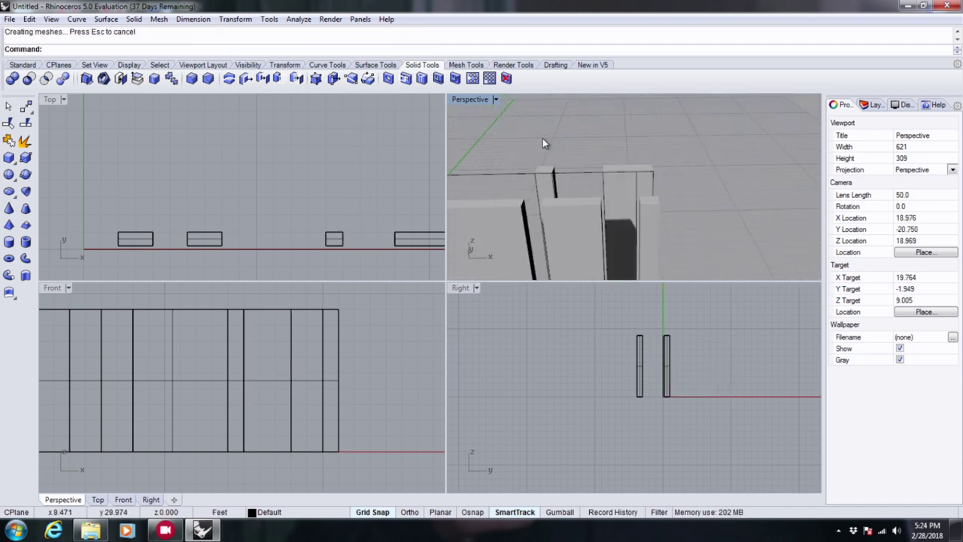
scroll(625, 174, "up", 3)
left_click(631, 166)
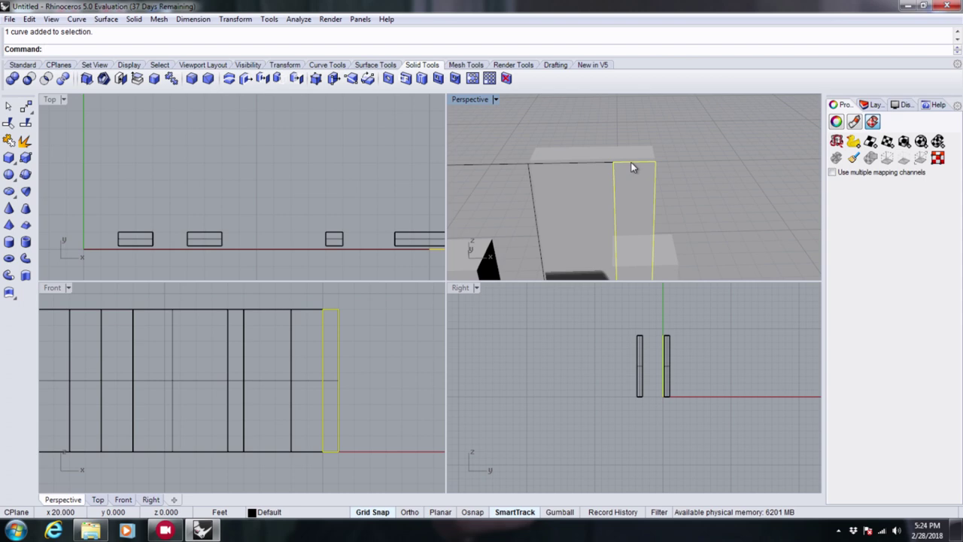
right_click(635, 190)
left_click(580, 215)
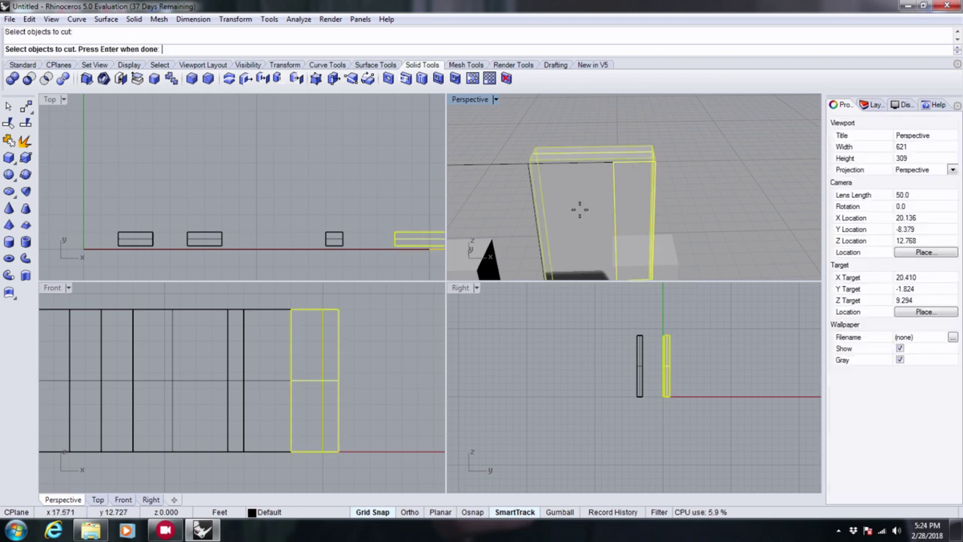
right_click(576, 208)
left_click(608, 157)
right_click(656, 166)
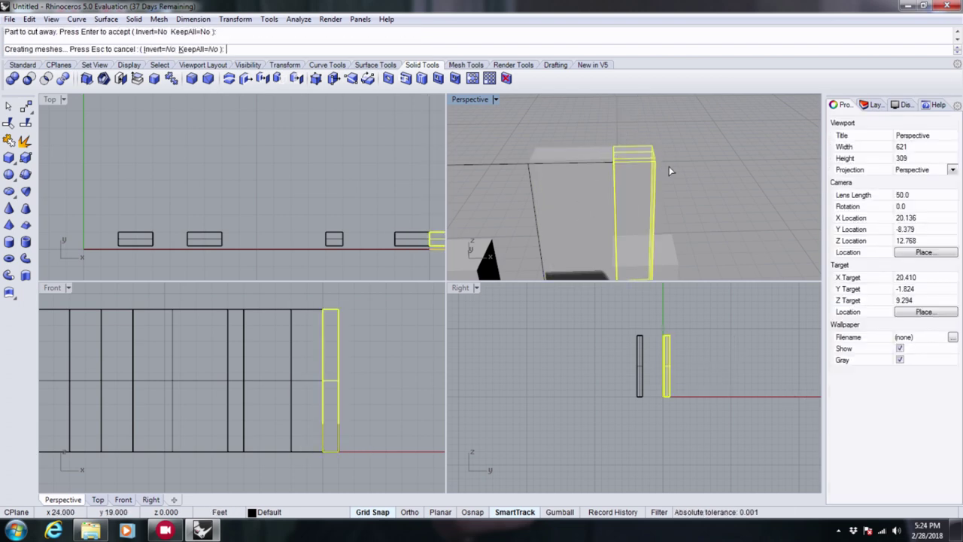
- Move the five solid strips of the first box about 9 ft back in the Top view, behind the second box's strips
scroll(707, 155, "down", 5)
scroll(727, 142, "up", 5)
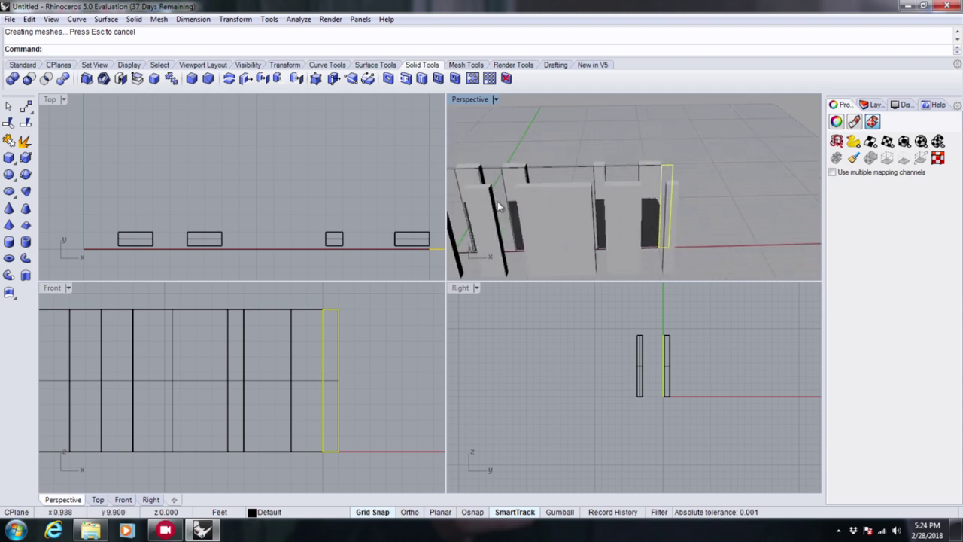
scroll(602, 188, "down", 2)
scroll(497, 218, "up", 2)
left_click(521, 215)
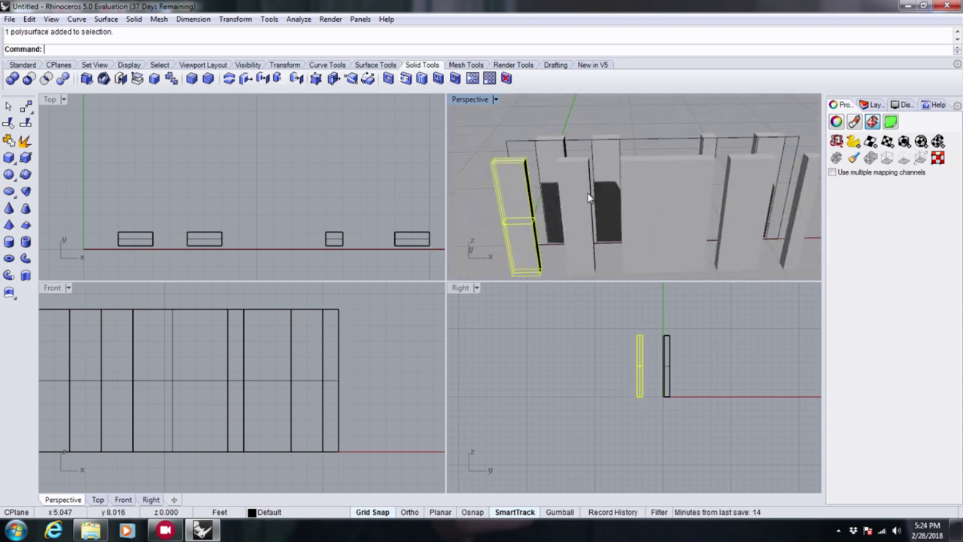
left_click(588, 193, "shift")
left_click(697, 201, "shift")
left_click(755, 190, "shift")
left_click(806, 190, "shift")
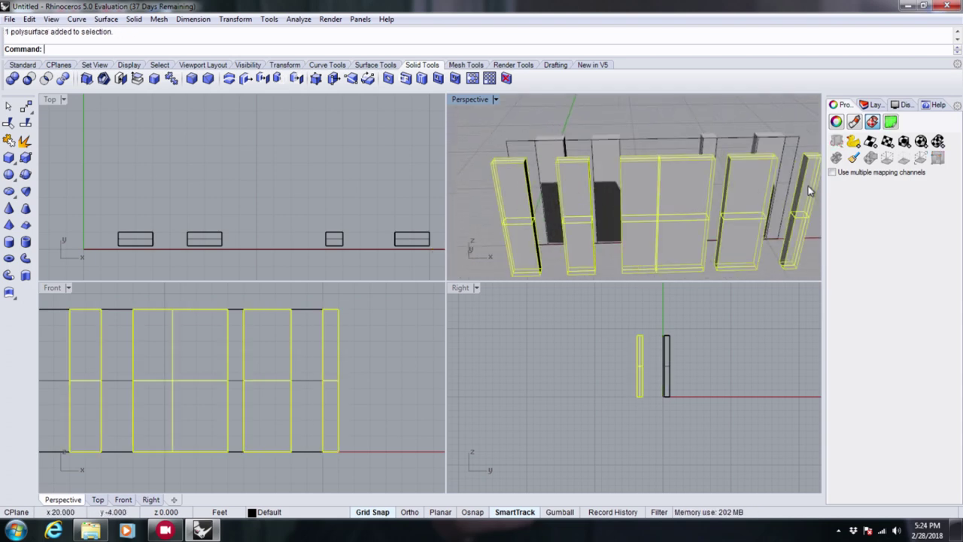
scroll(250, 147, "down", 4)
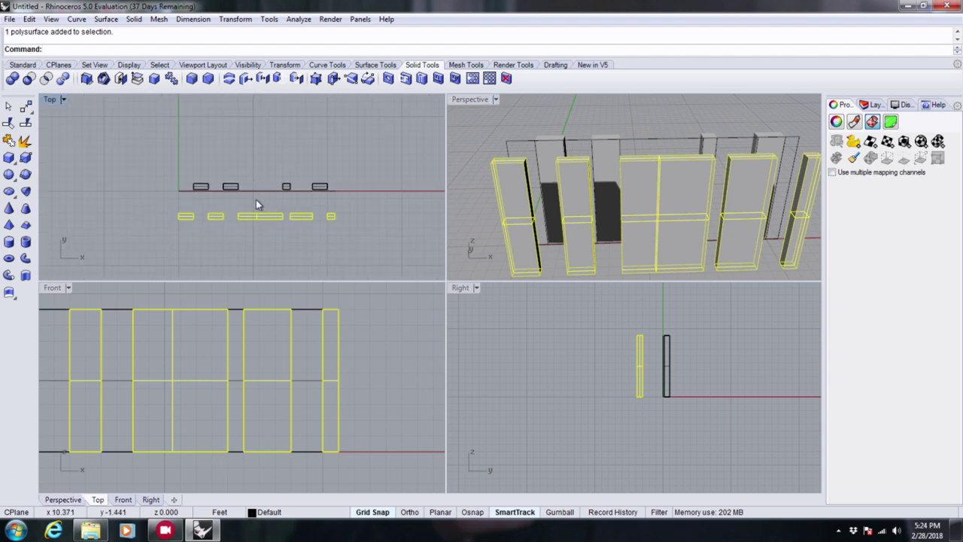
left_click_drag(255, 216, 254, 149)
- Delete the full-height cutting rectangles left in front of the second box's strips
right_click_drag(648, 196, 695, 218)
key("ctrl+alt+s")
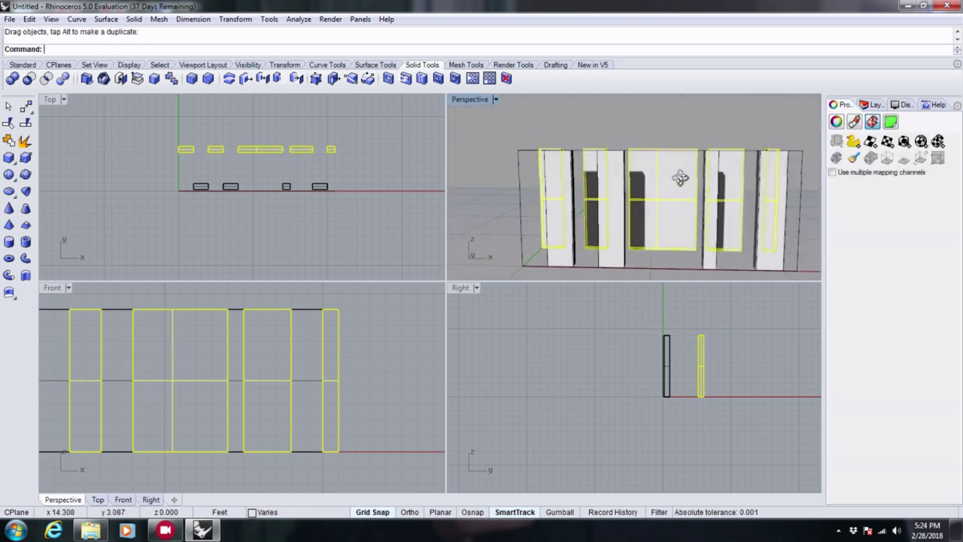
left_click(531, 145)
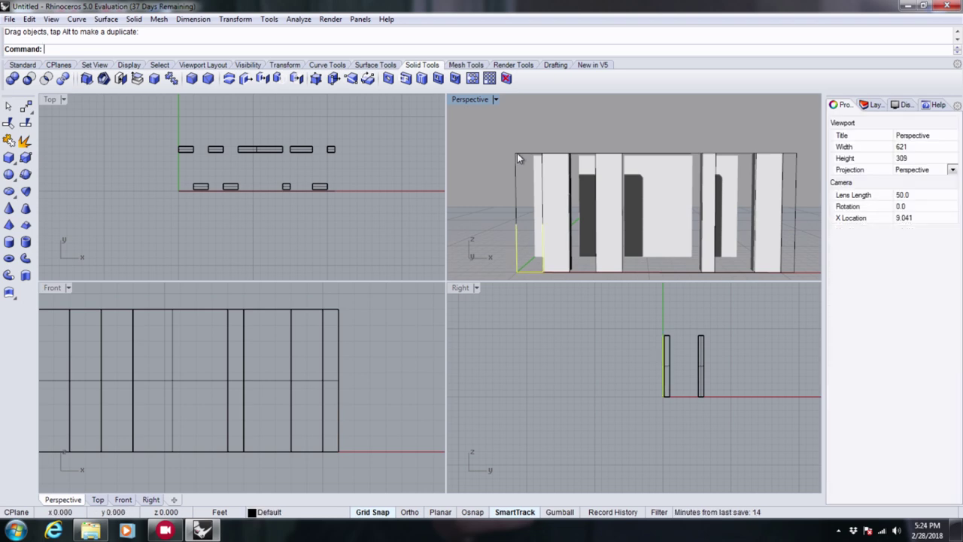
left_click(517, 153)
key("Delete")
right_click_drag(517, 153, 577, 170)
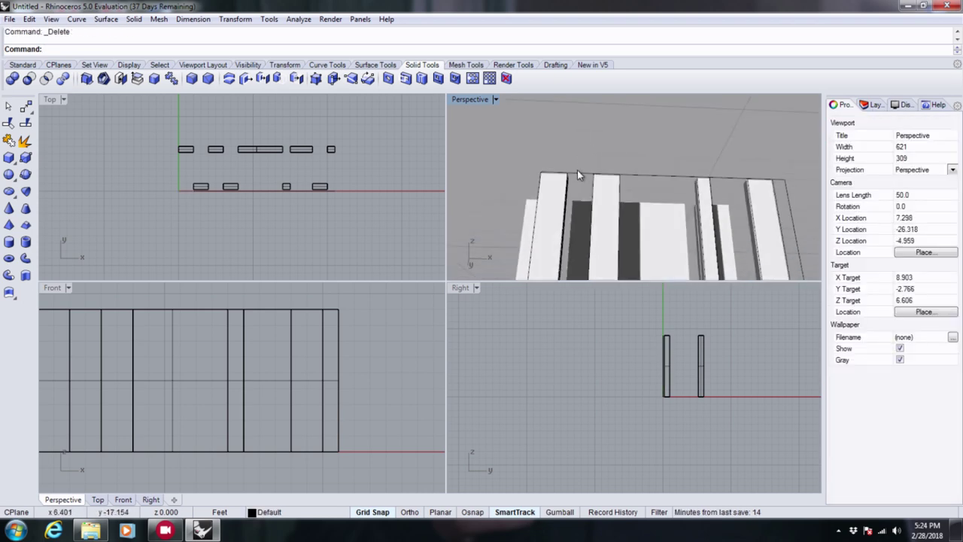
left_click(586, 175)
key("Delete")
left_click(636, 176)
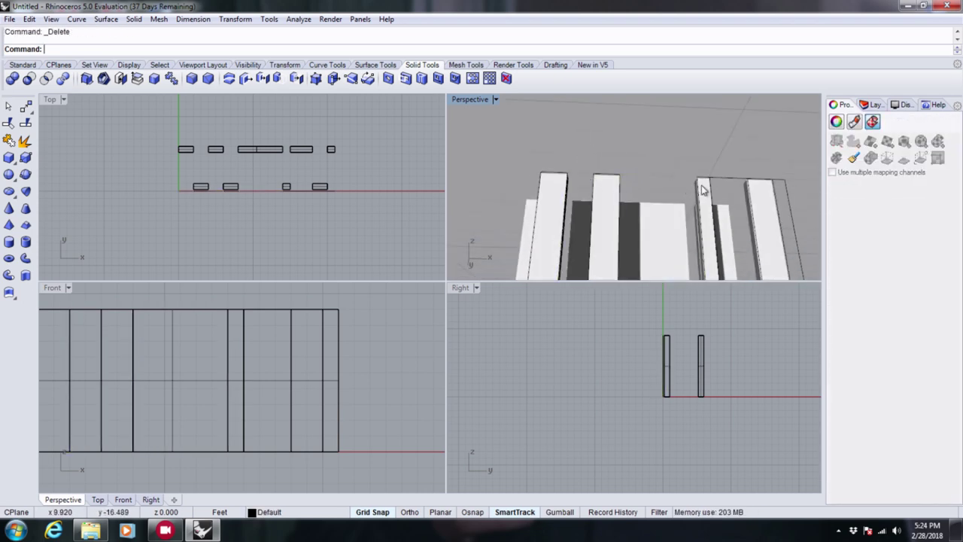
key("Delete")
left_click(730, 178)
key("Delete")
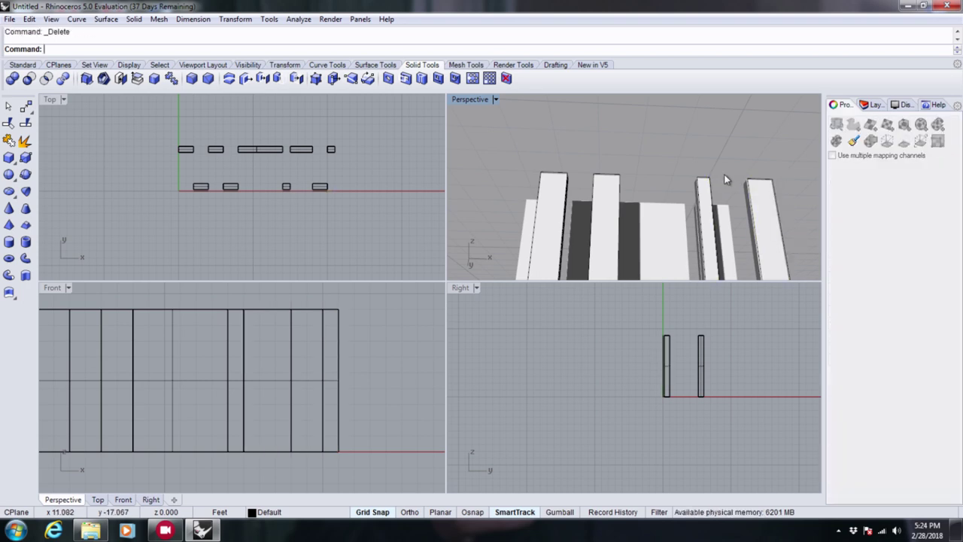
right_click_drag(727, 183, 640, 185)
- Apply the "video test" image from the Pictures library to all nine strips in the Perspective view
left_click(91, 531)
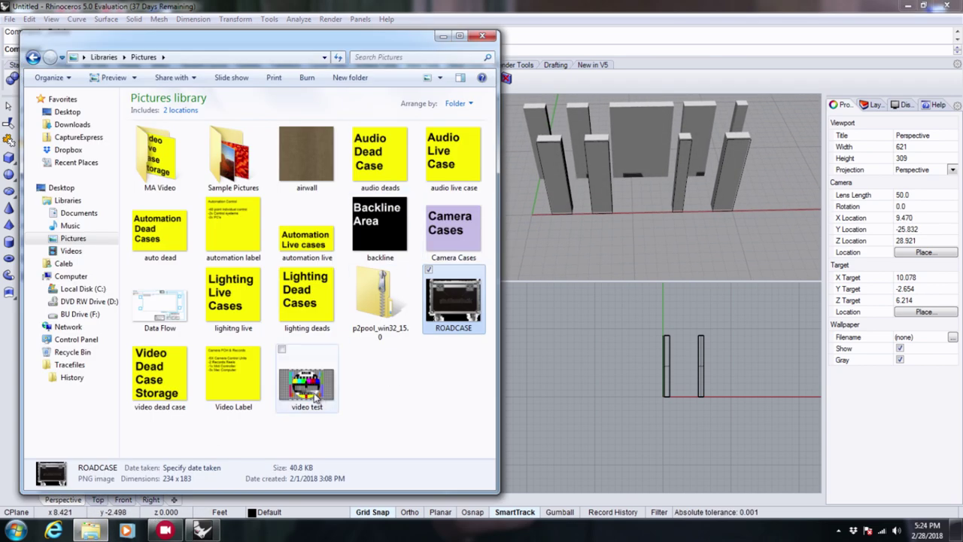
left_click_drag(320, 397, 538, 120)
left_click(559, 175)
left_click(517, 174)
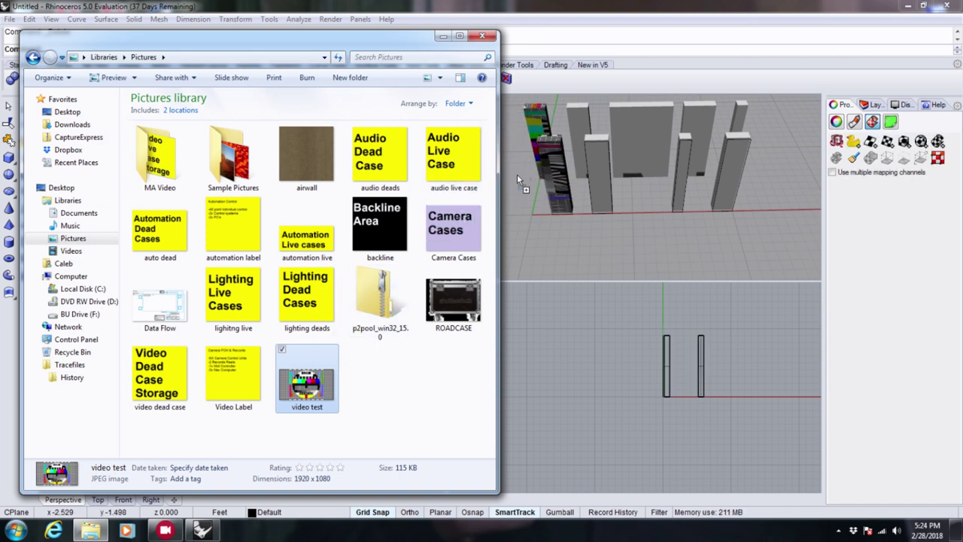
left_click(581, 143)
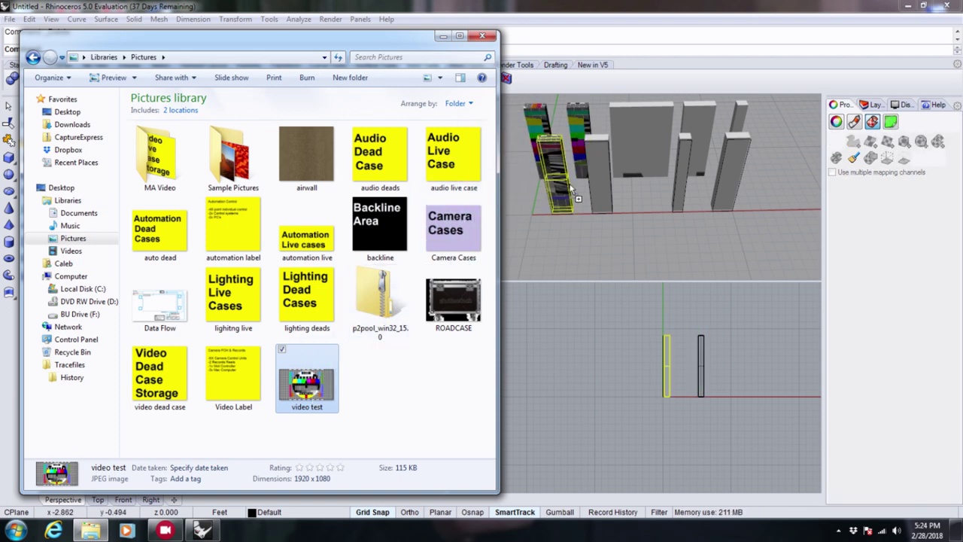
left_click_drag(337, 391, 677, 175)
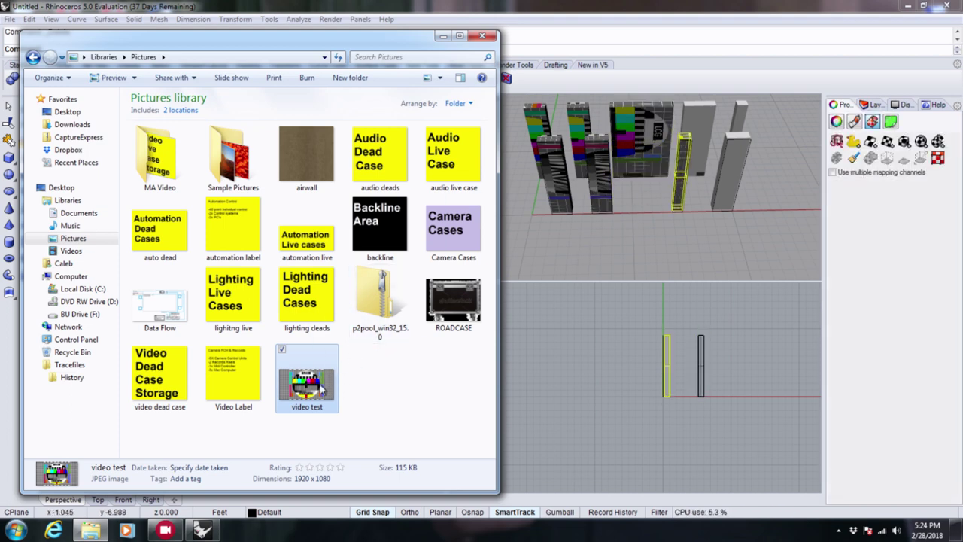
left_click(705, 133)
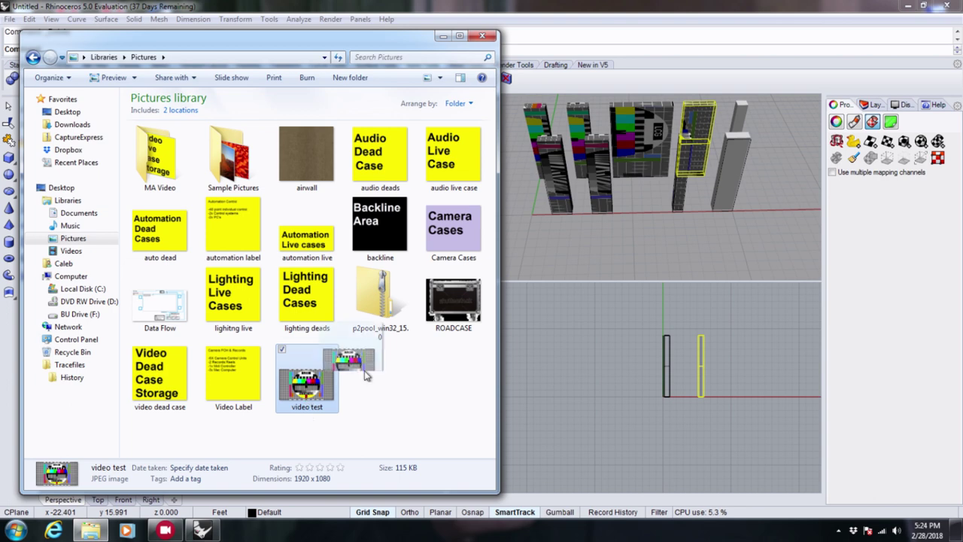
left_click(720, 154)
left_click(739, 114)
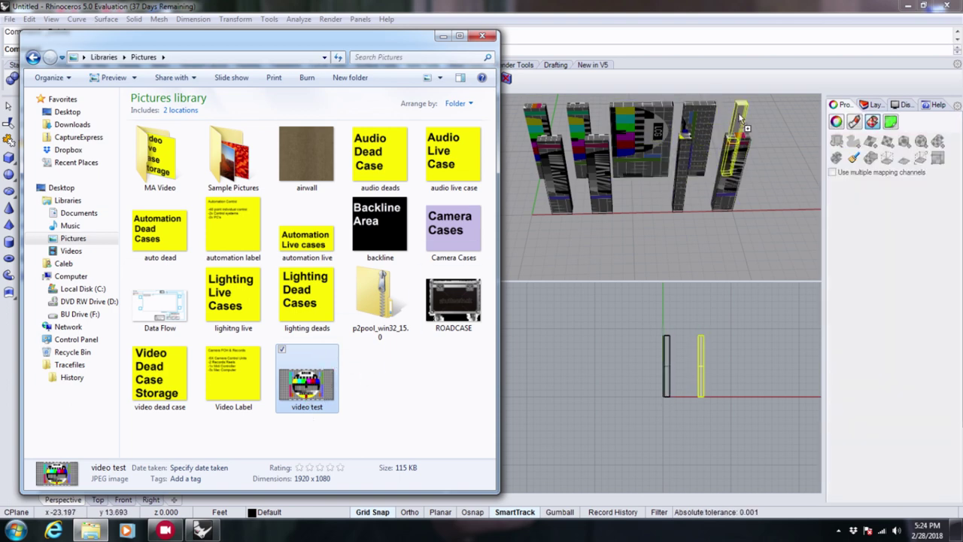
left_click(442, 37)
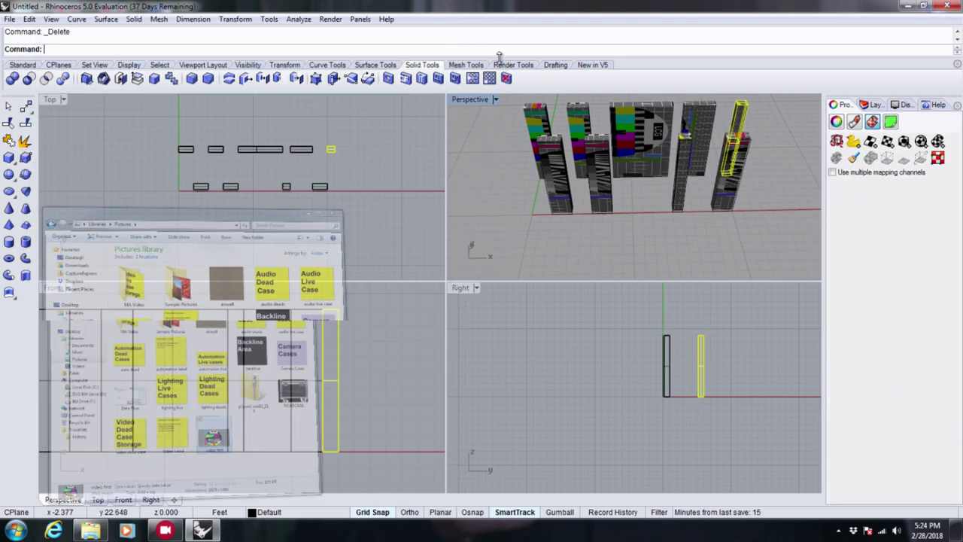
- Apply planar mapping to the back row's end strip, from the origin to 21, 9 ft in the Front view, with the UV option
left_click(888, 142)
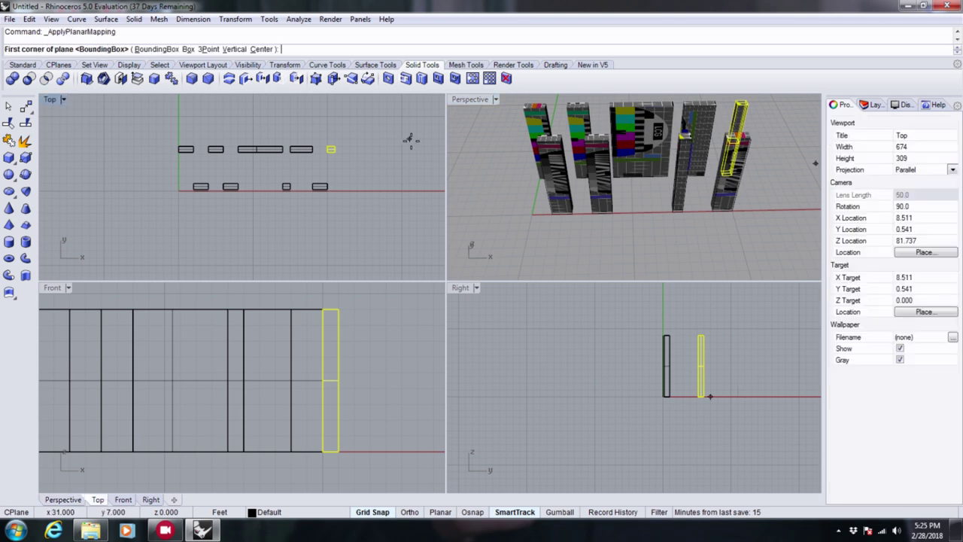
scroll(252, 359, "down", 3)
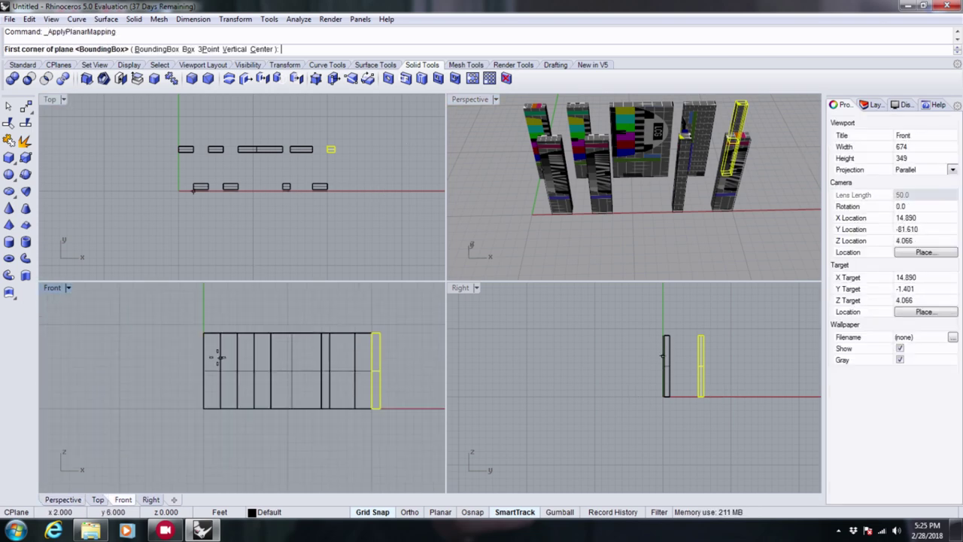
scroll(241, 429, "up", 2)
left_click(208, 424)
scroll(160, 424, "down", 4)
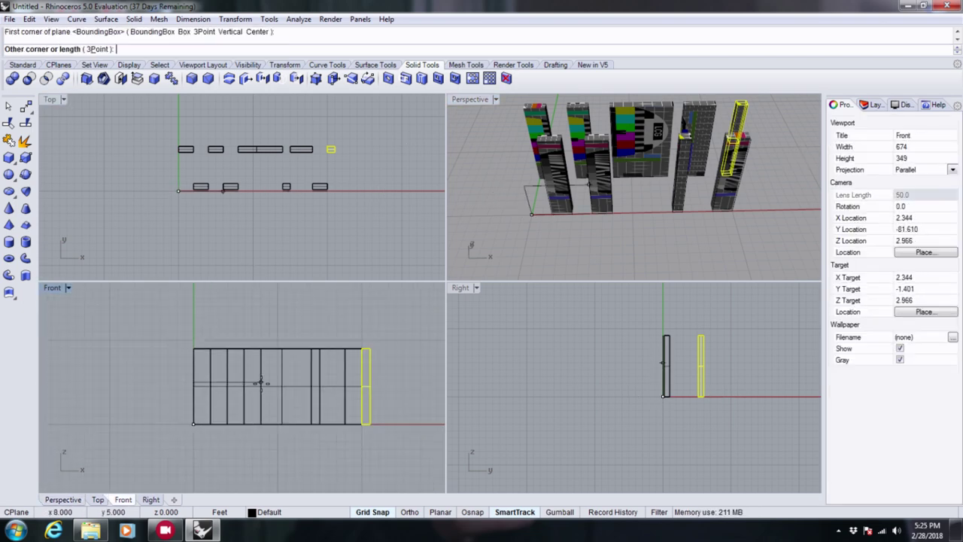
left_click(370, 349)
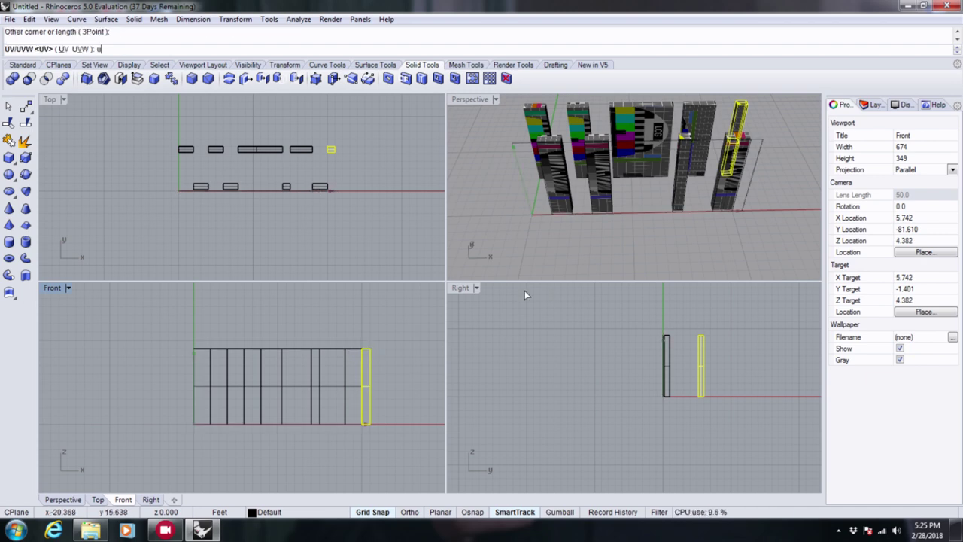
type("u")
key("Return")
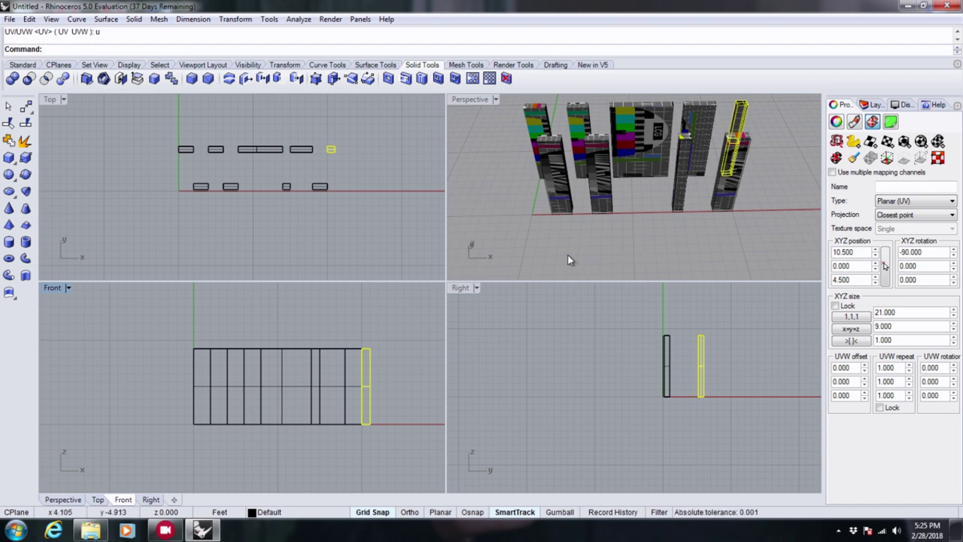
- Apply one planar mapping to all strips together, spanning 21 by 9 ft from the origin in the Front view, with the UVW option
left_click(741, 233)
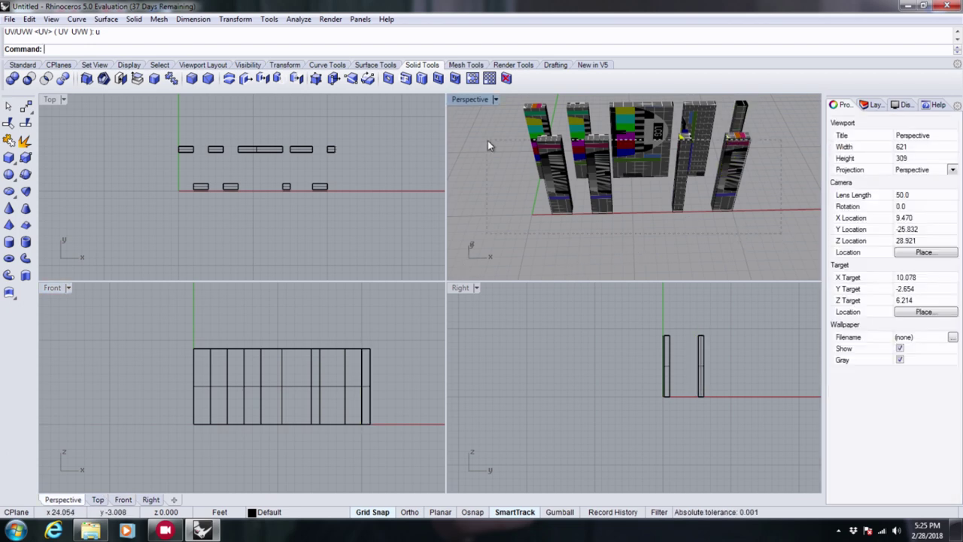
key("ctrl+a")
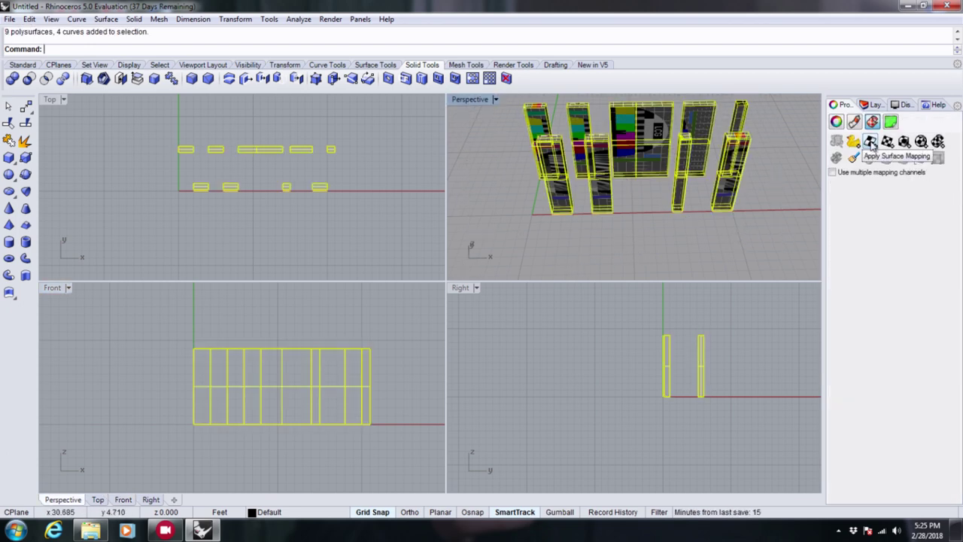
left_click(888, 142)
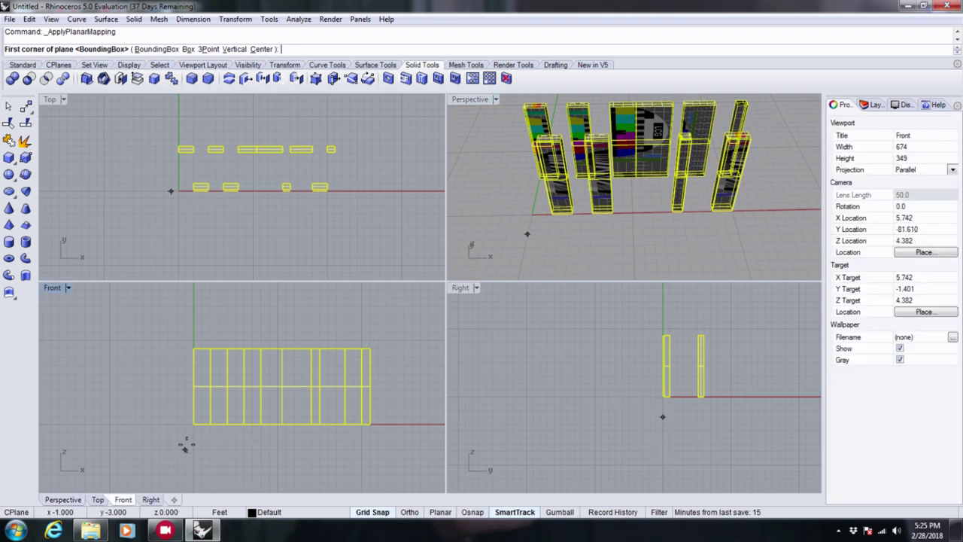
left_click(194, 424)
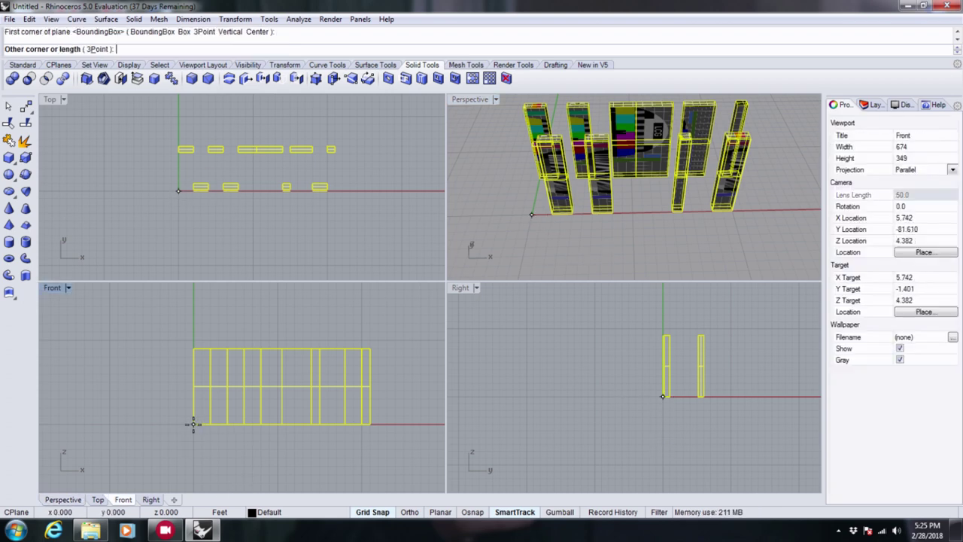
left_click(370, 348)
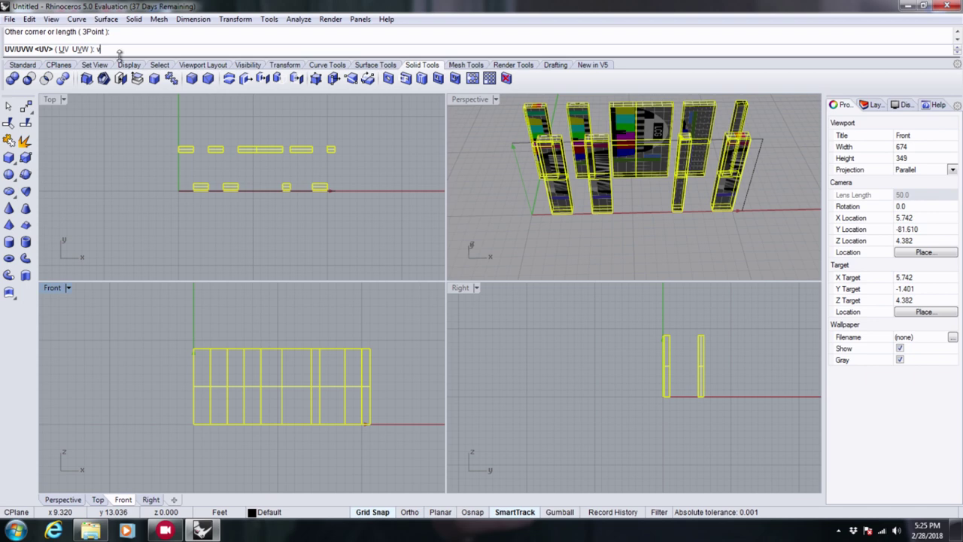
key("Return")
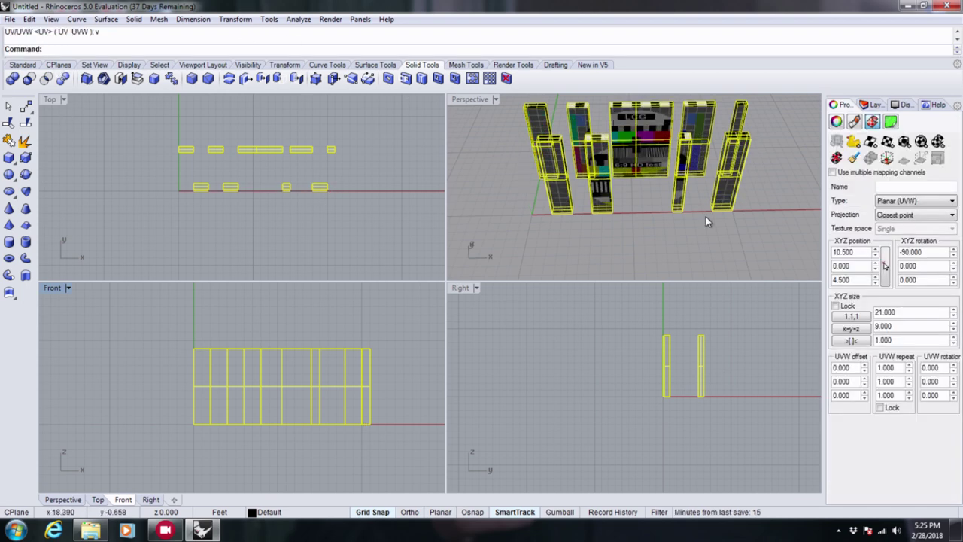
- Examine from several angles how the test image spreads across the front and back rows of strips
mouse_move(629, 225)
right_mouse_down()
mouse_move(630, 129)
mouse_move(513, 175)
mouse_move(634, 199)
mouse_move(617, 175)
mouse_move(577, 151)
mouse_move(660, 157)
mouse_move(624, 151)
mouse_move(629, 219)
right_mouse_up()
scroll(640, 203, "up", 3)
scroll(669, 176, "down", 2)
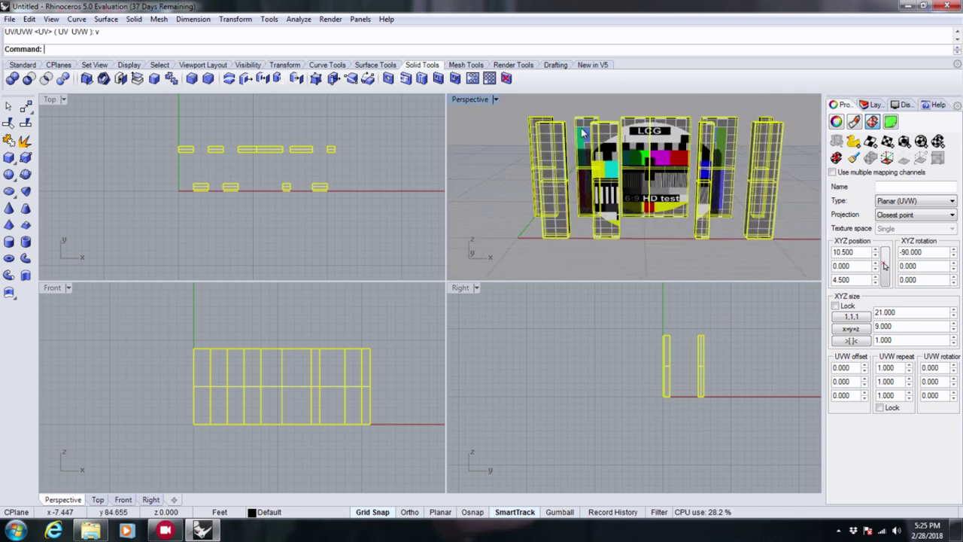
left_click(485, 107)
right_click_drag(634, 221, 573, 198)
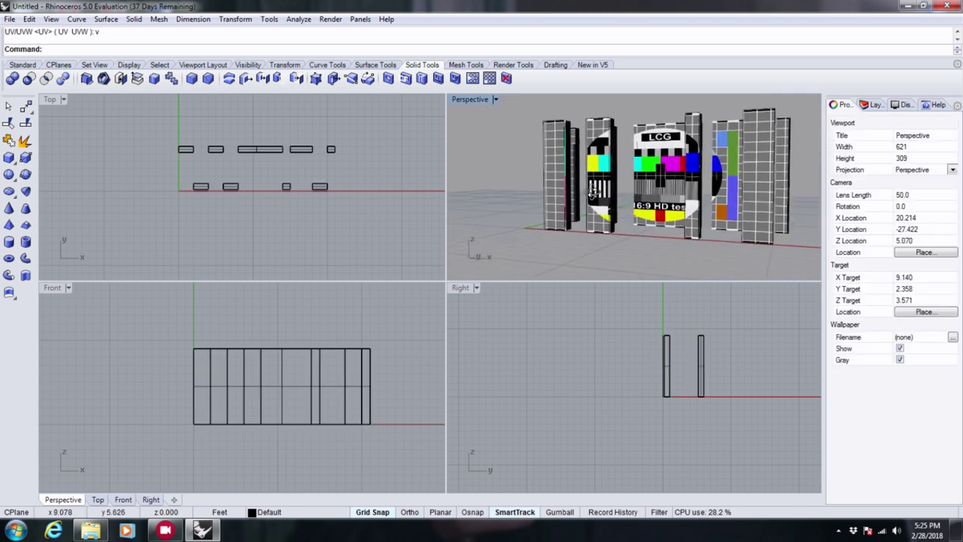
right_click_drag(648, 214, 532, 116)
- Export all the strips as a 3D Studio (*.3ds) file named "Wall of strips" with the default polygon mesh setting
left_click_drag(492, 120, 809, 265)
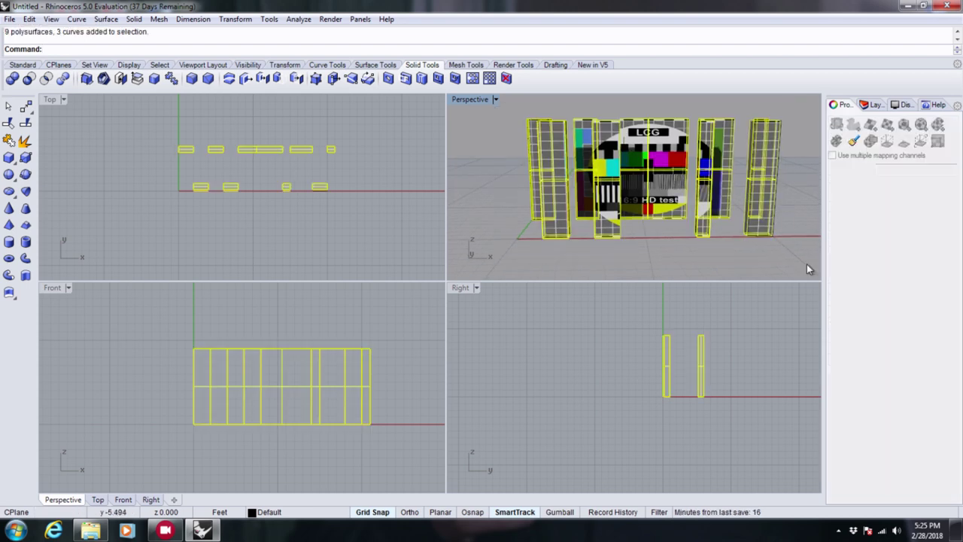
left_click(9, 19)
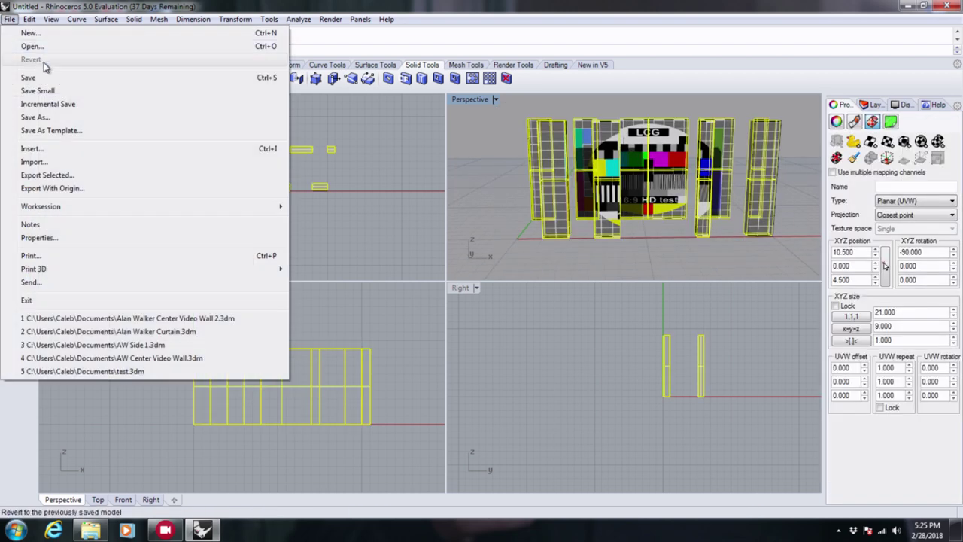
left_click(63, 180)
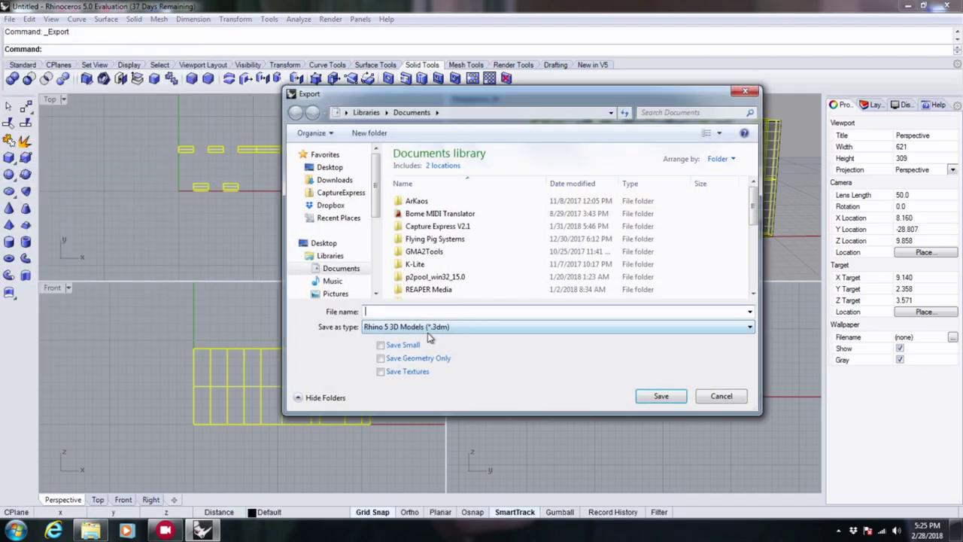
left_click(417, 328)
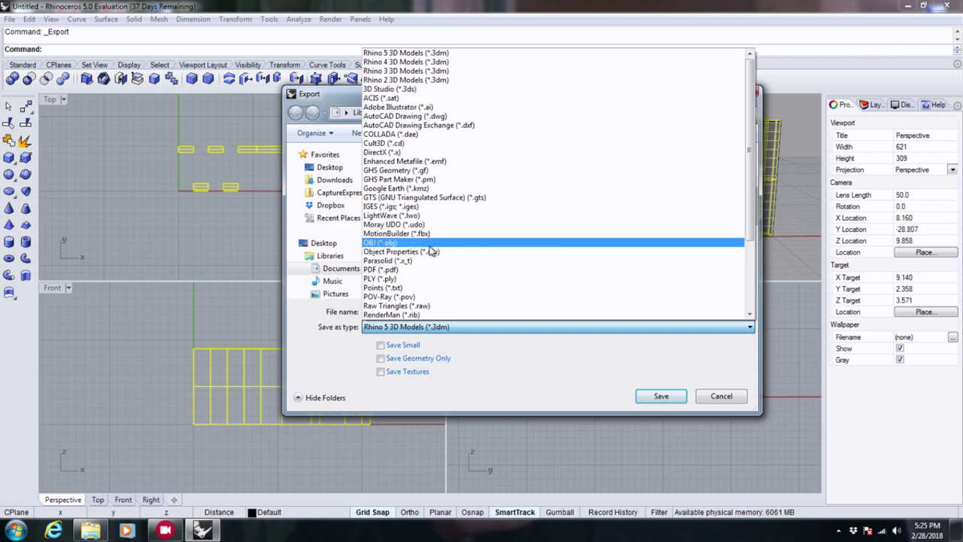
left_click(422, 89)
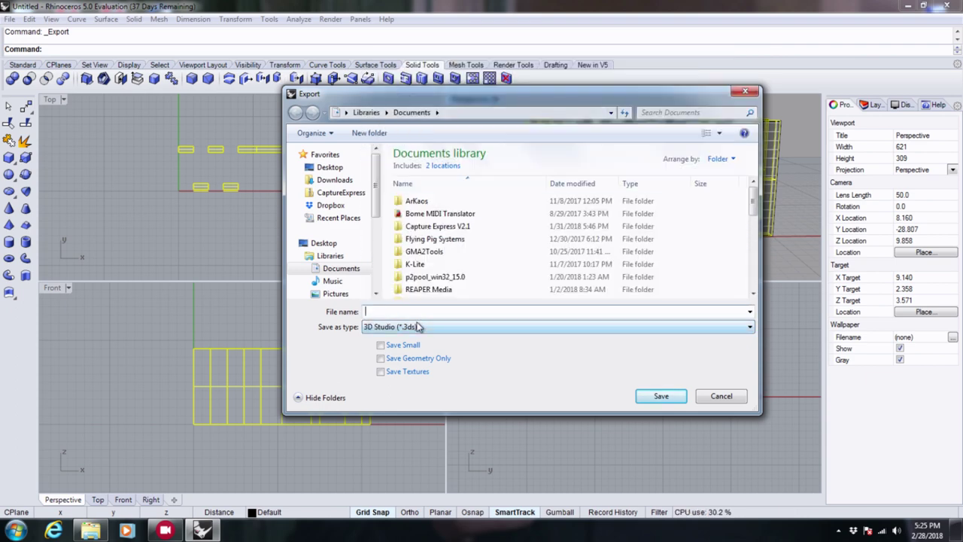
type("Wall of strips")
key("Return")
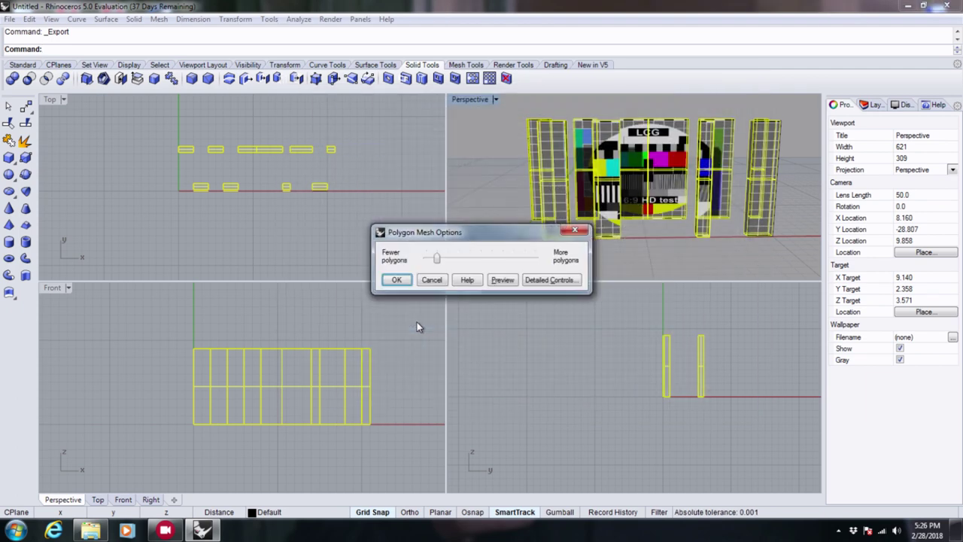
left_click(398, 280)
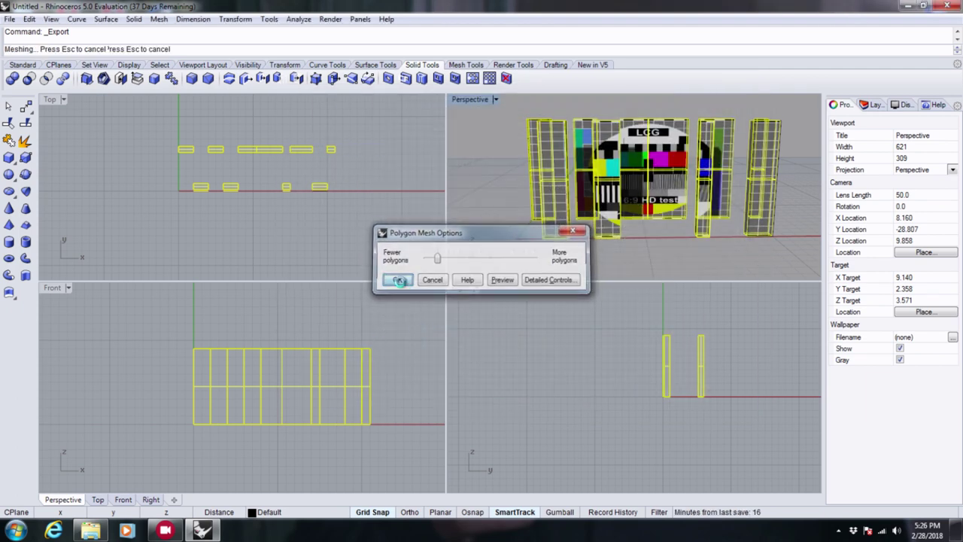
- Minimise Rhino and launch MA 3D v3.3.4.1 from the desktop, bringing its empty stage to the front
left_click(908, 7)
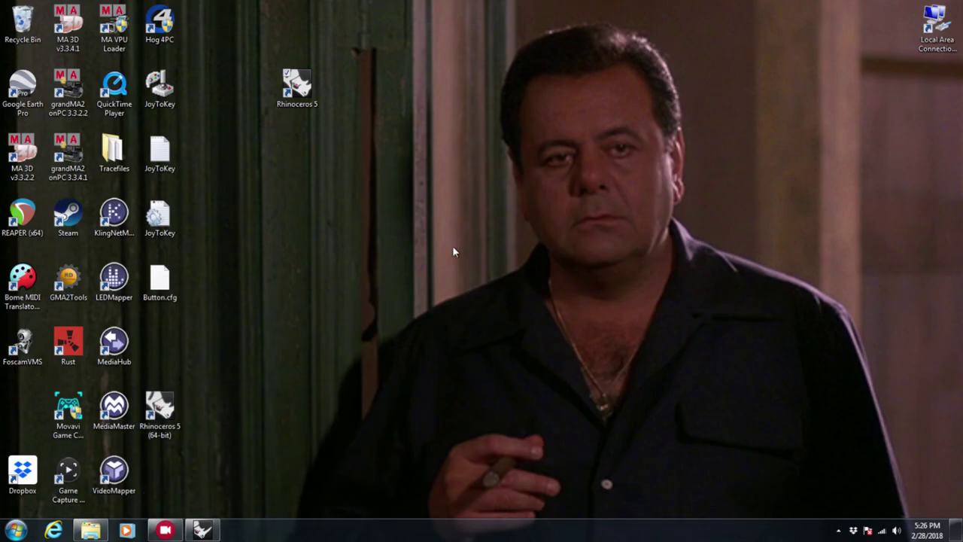
left_click(67, 41)
double_click(59, 29)
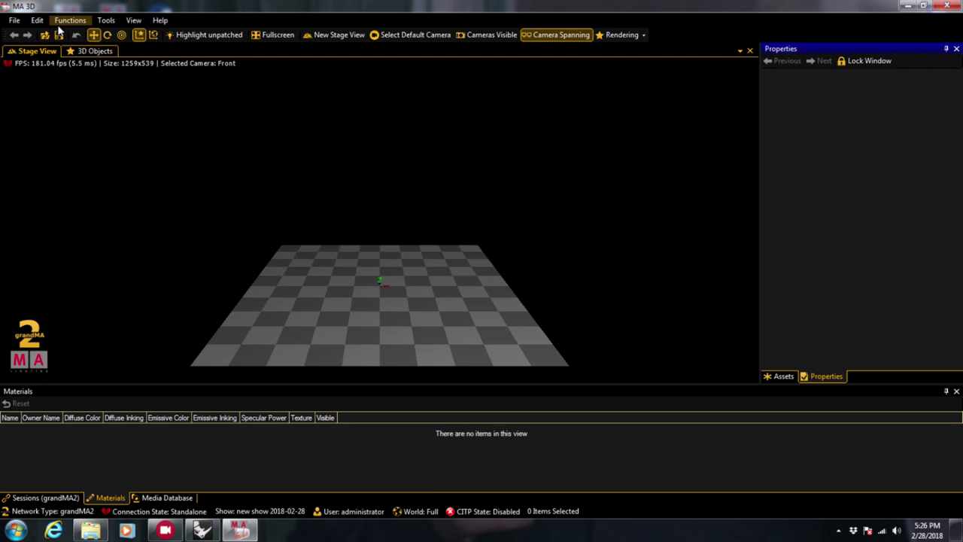
left_click(318, 155)
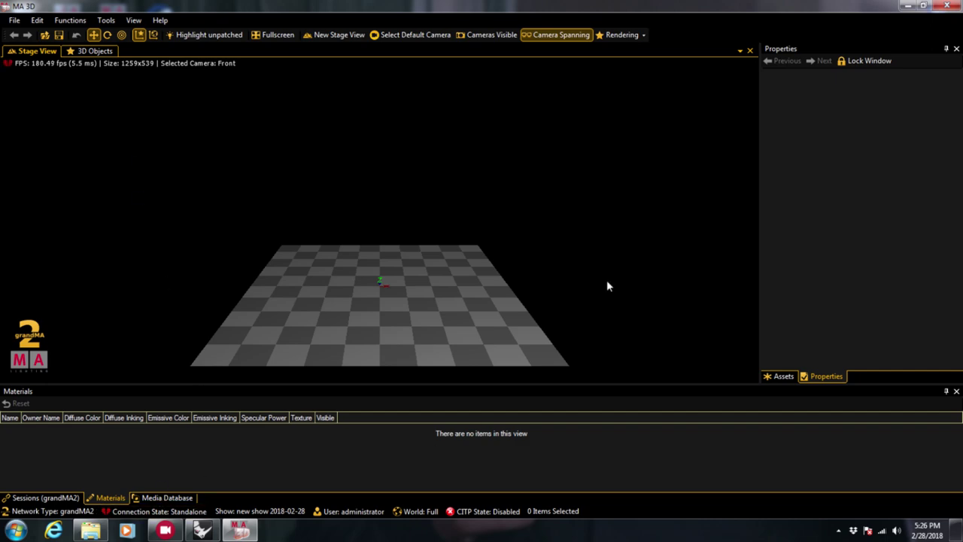
left_click(908, 6)
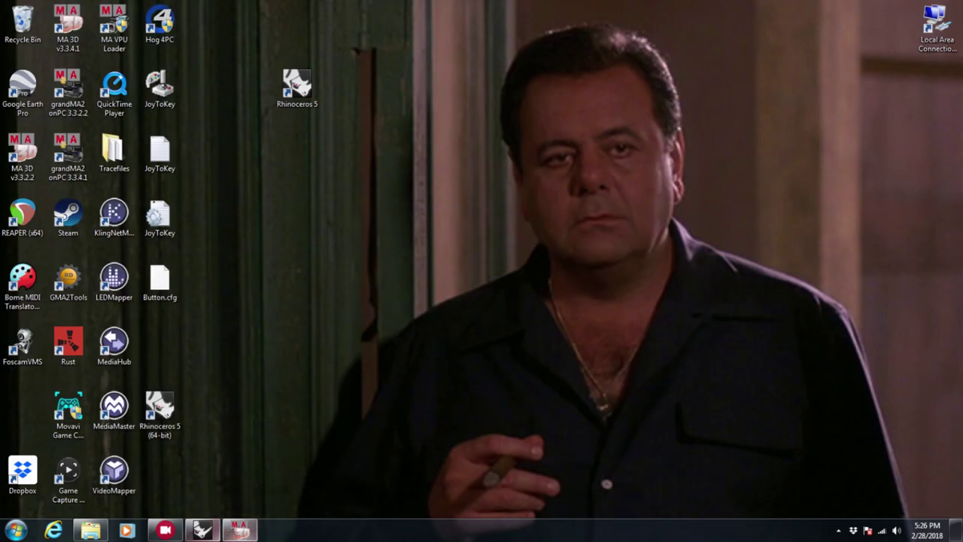
left_click(239, 531)
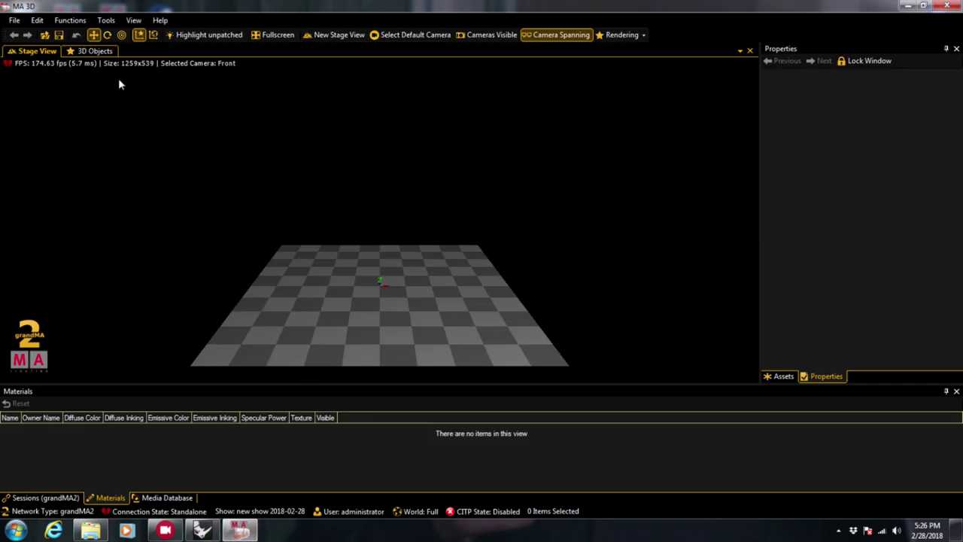
- Import the 3D model "Wall of strips.3ds" from the Documents library as a media database model
left_click(15, 20)
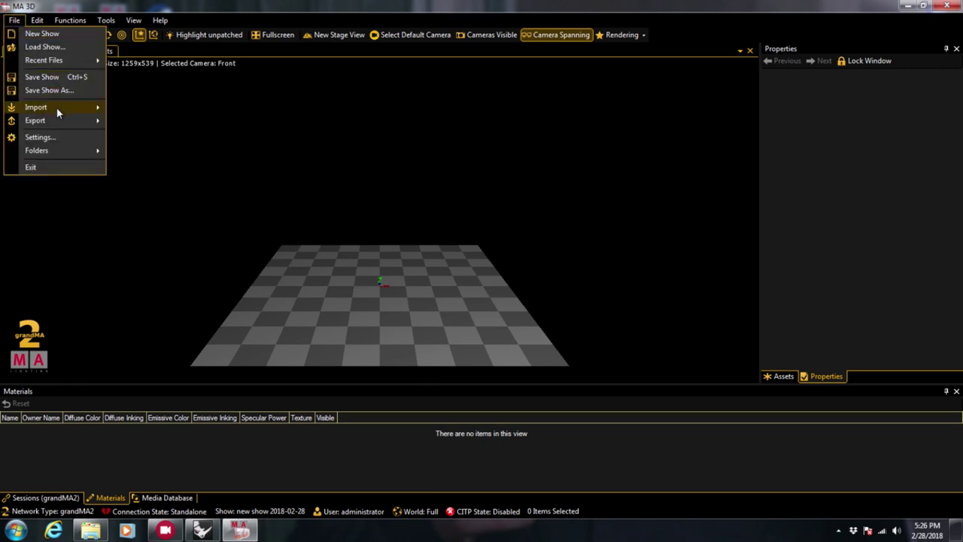
mouse_move(56, 107)
left_click(130, 122)
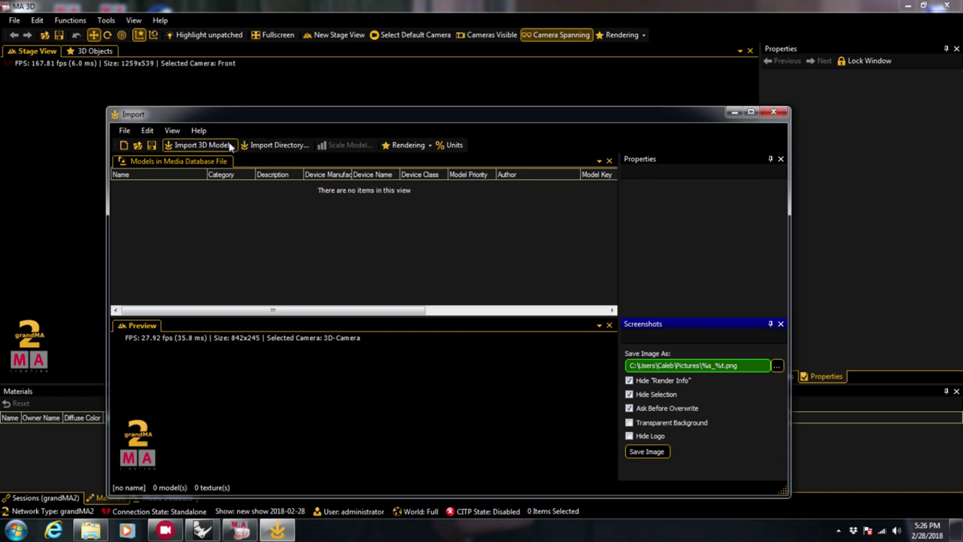
left_click(226, 145)
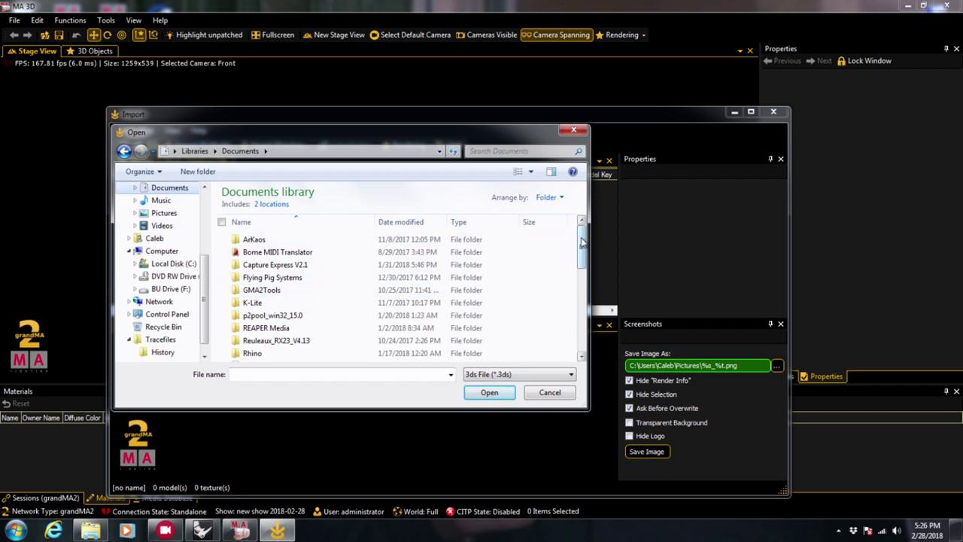
scroll(542, 317, "down", 10)
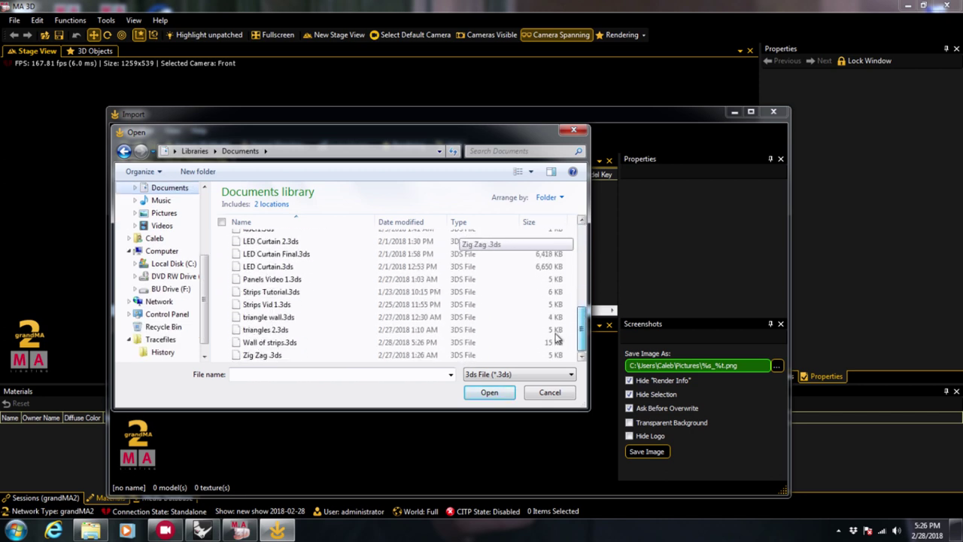
left_click(305, 343)
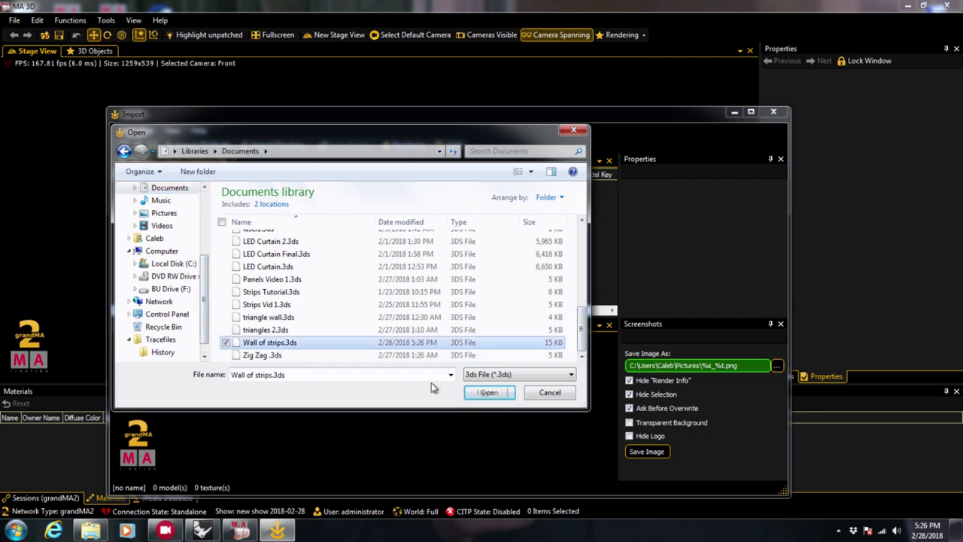
left_click(487, 393)
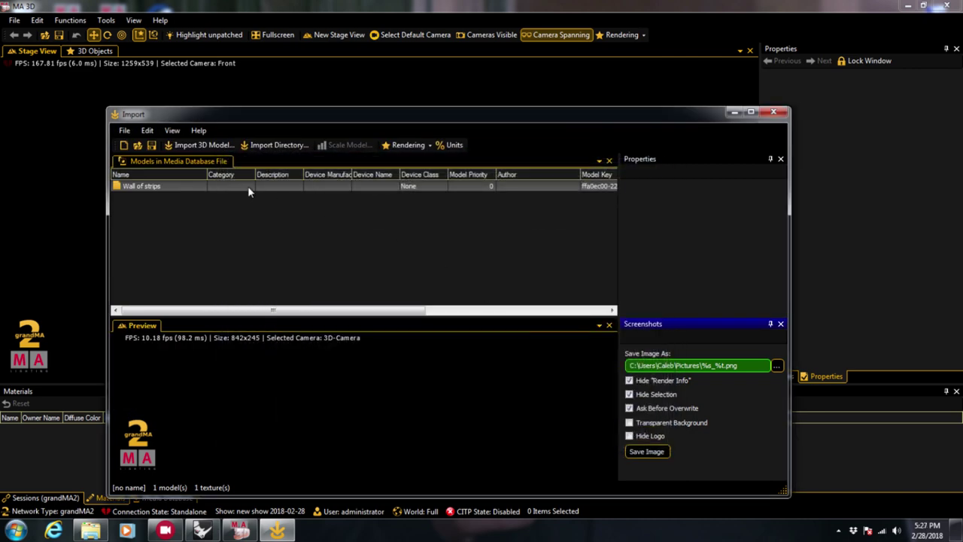
- Save the imported model as a media database file named "wall of strips" and close the import window
left_click(124, 130)
left_click(145, 185)
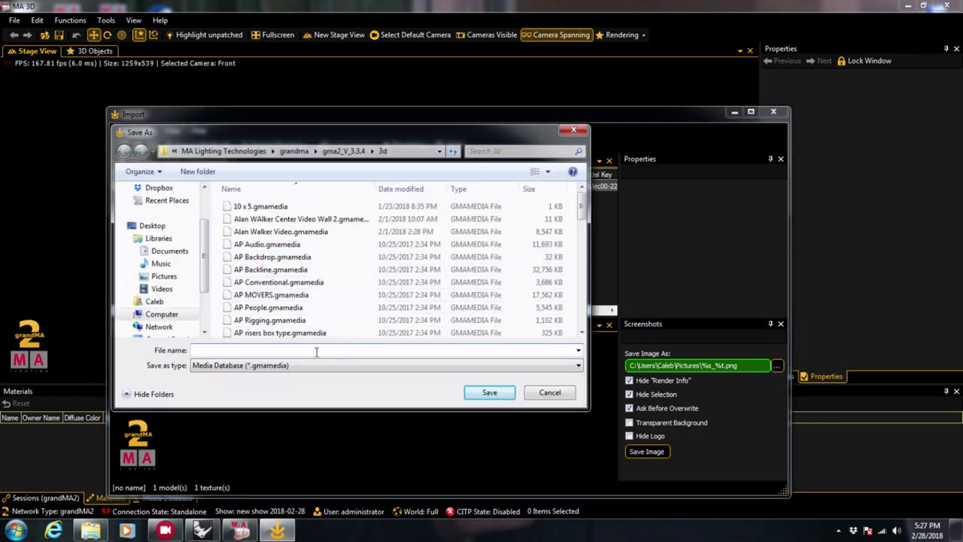
type("wall of strips")
key("Return")
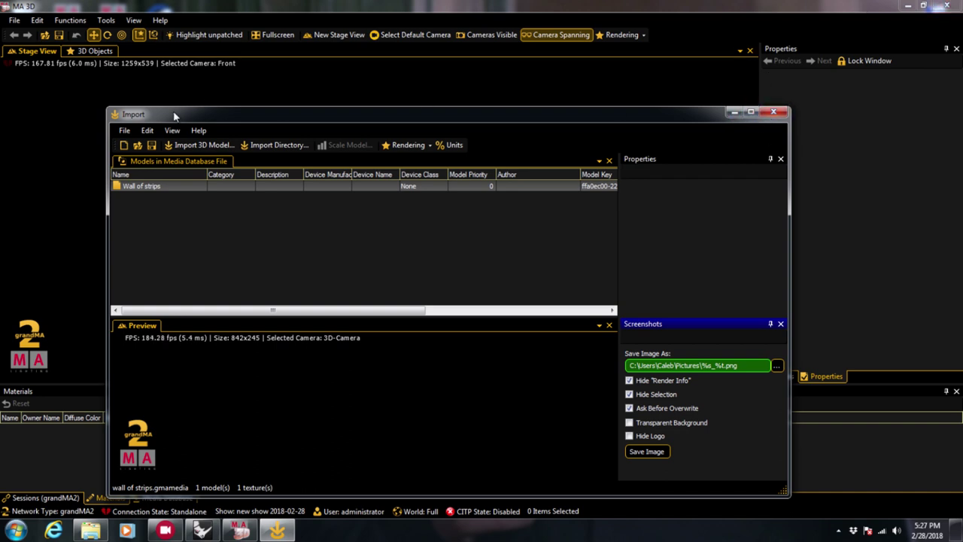
left_click(774, 113)
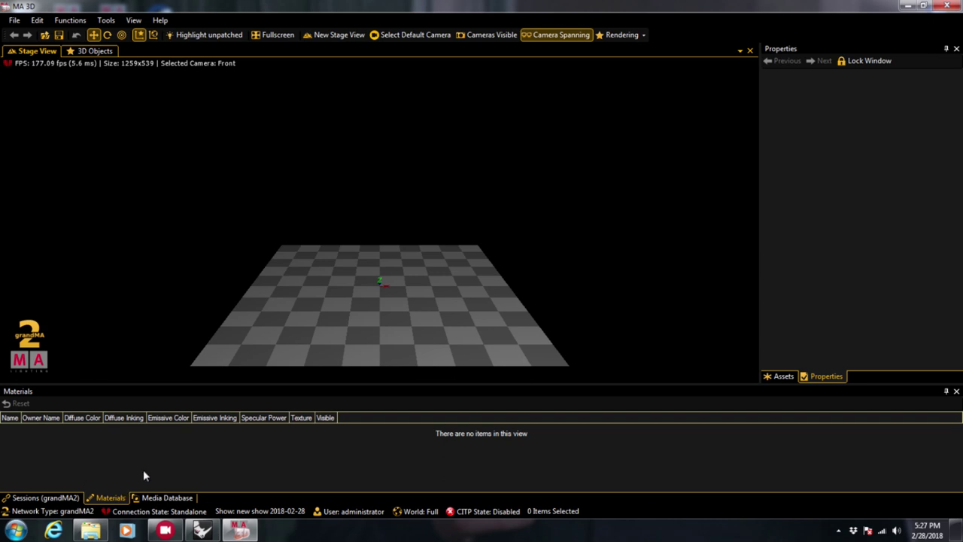
- Filter the media database for "wall", add the Wall of strips model to the stage and move it to X -11.80 m
left_click(160, 498)
left_click(96, 406)
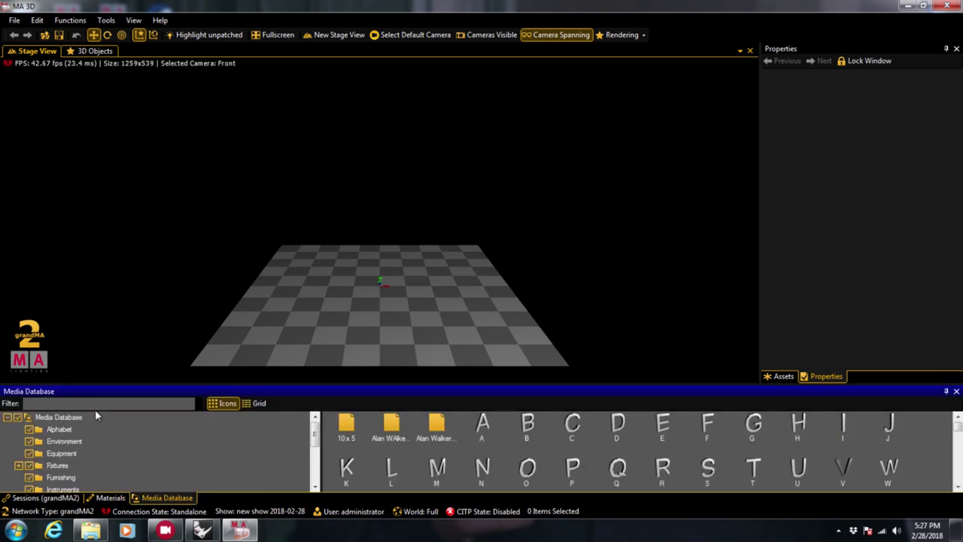
type("wall")
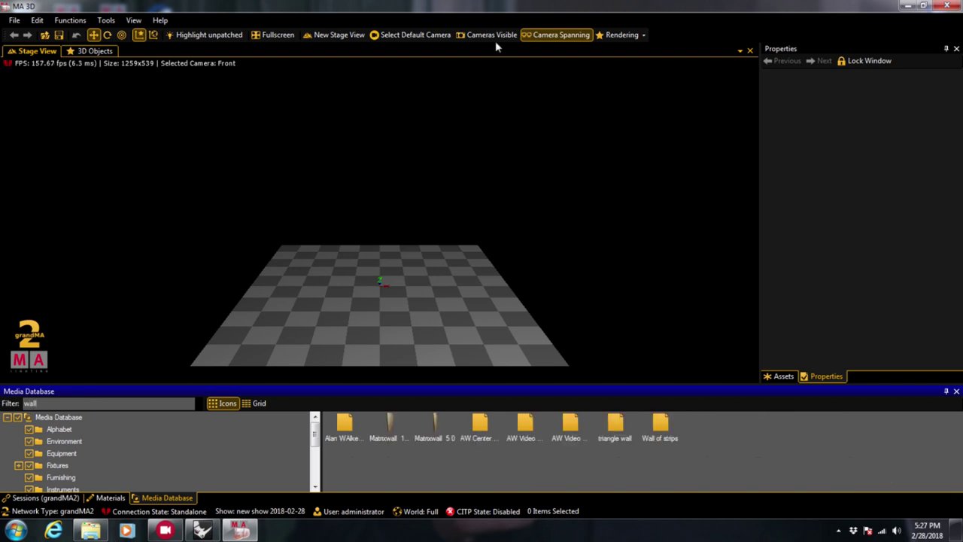
double_click(657, 429)
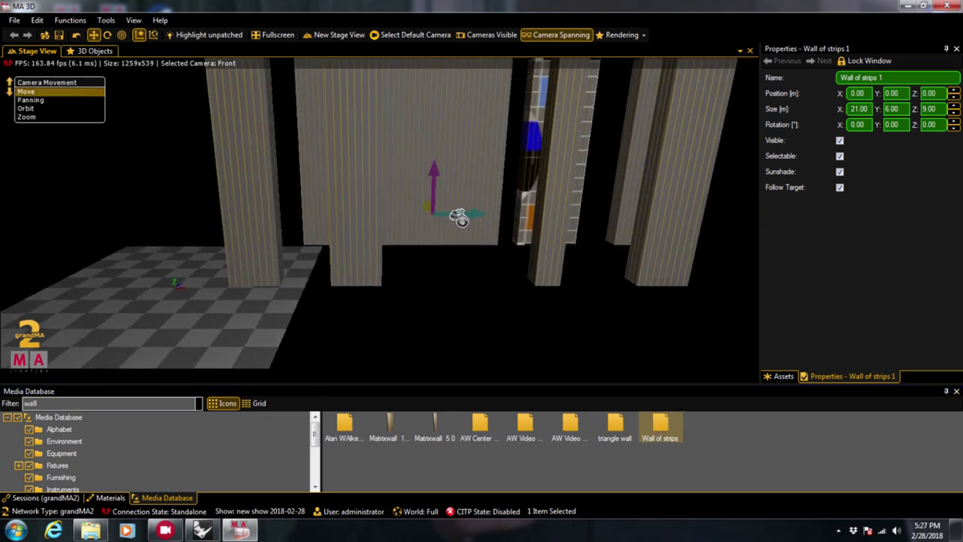
mouse_move(474, 217)
left_mouse_down()
mouse_move(208, 215)
mouse_move(254, 273)
mouse_move(452, 220)
mouse_move(461, 200)
mouse_move(529, 189)
mouse_move(387, 188)
mouse_move(495, 194)
mouse_move(478, 206)
left_mouse_up()
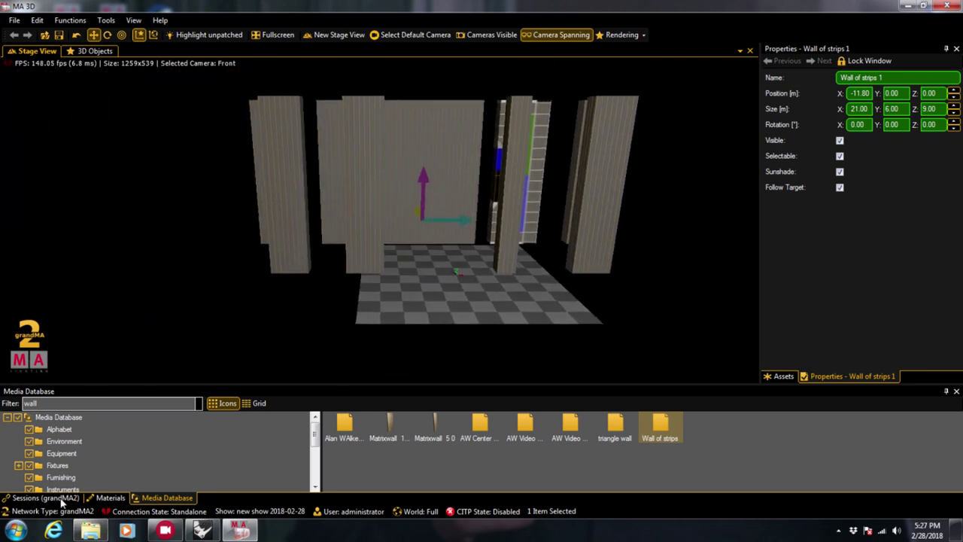
- Set all nine materials of the wall of strips to 0% diffuse and 100% emissive color
left_click(110, 497)
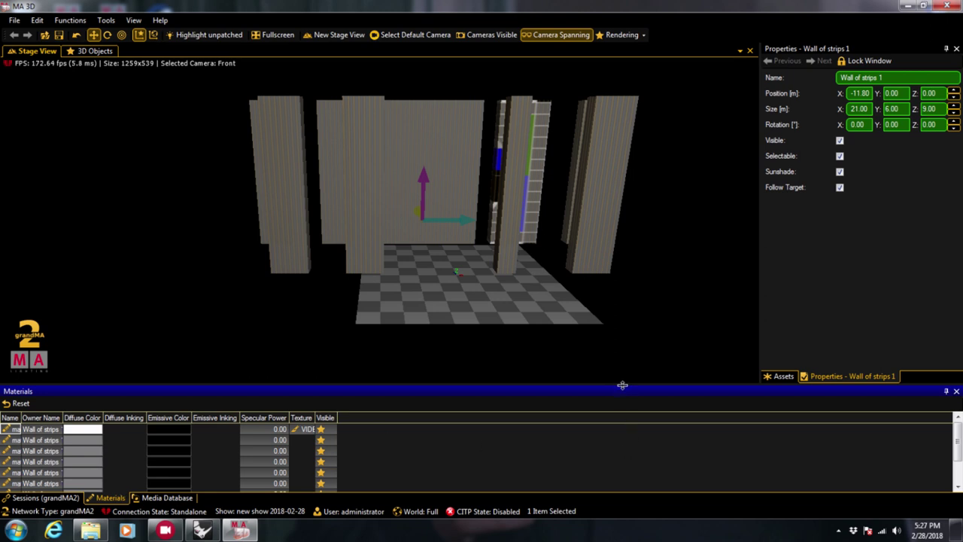
left_click_drag(622, 385, 628, 344)
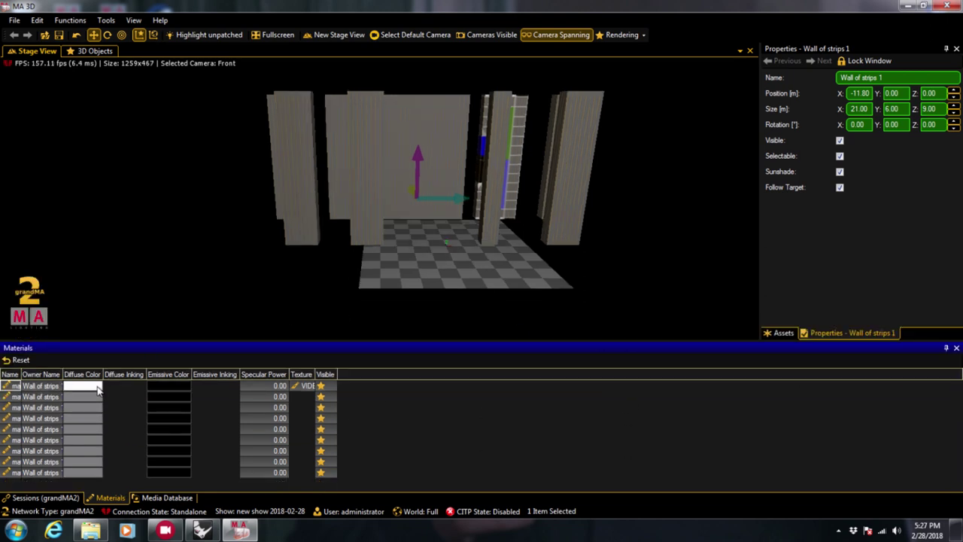
left_click(81, 473, "shift")
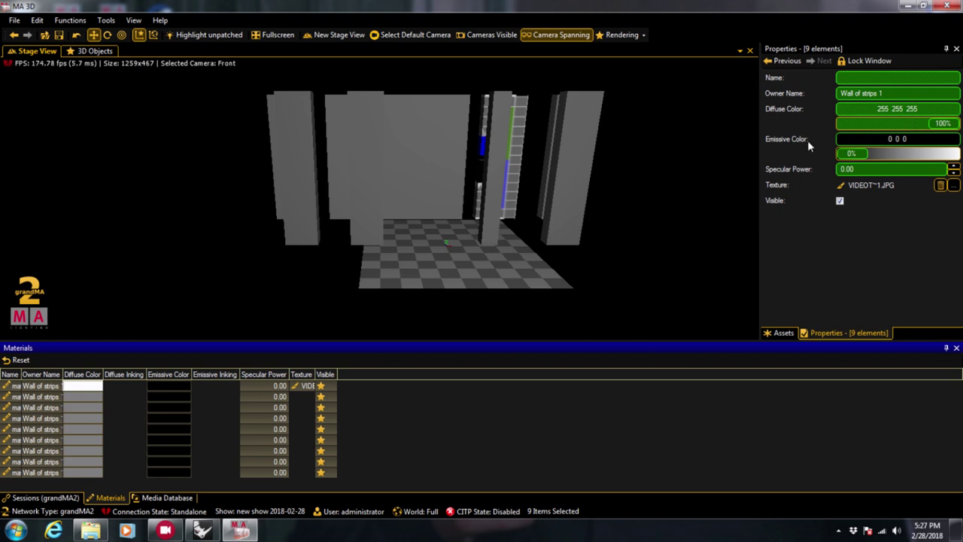
left_click_drag(845, 153, 791, 121)
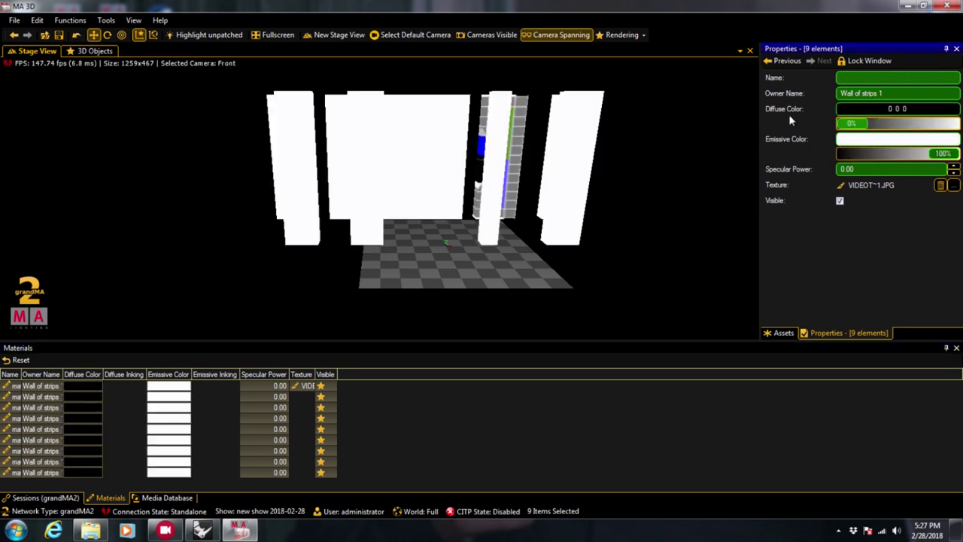
- Assign the in-show image VIDEOT~1.JPG as the texture of all nine selected materials
left_click(954, 186)
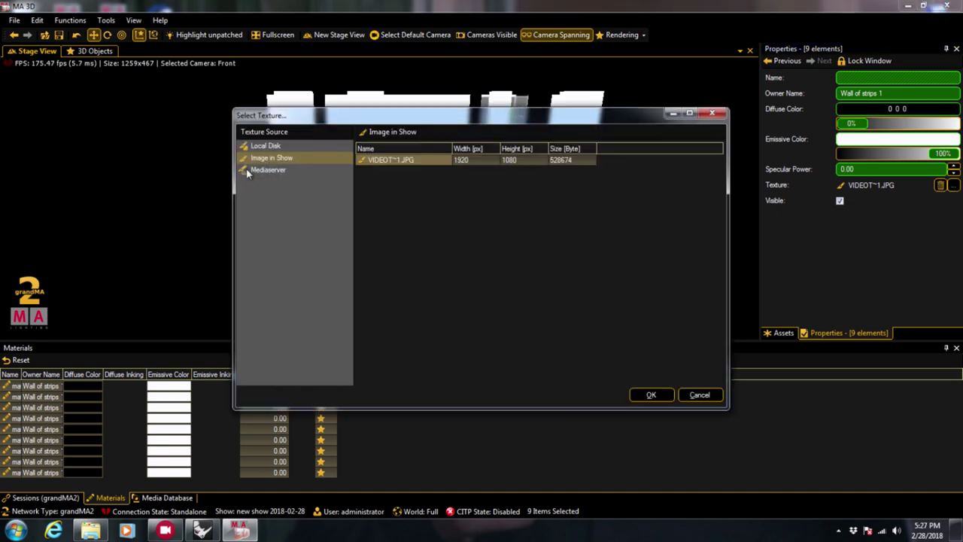
left_click(411, 160)
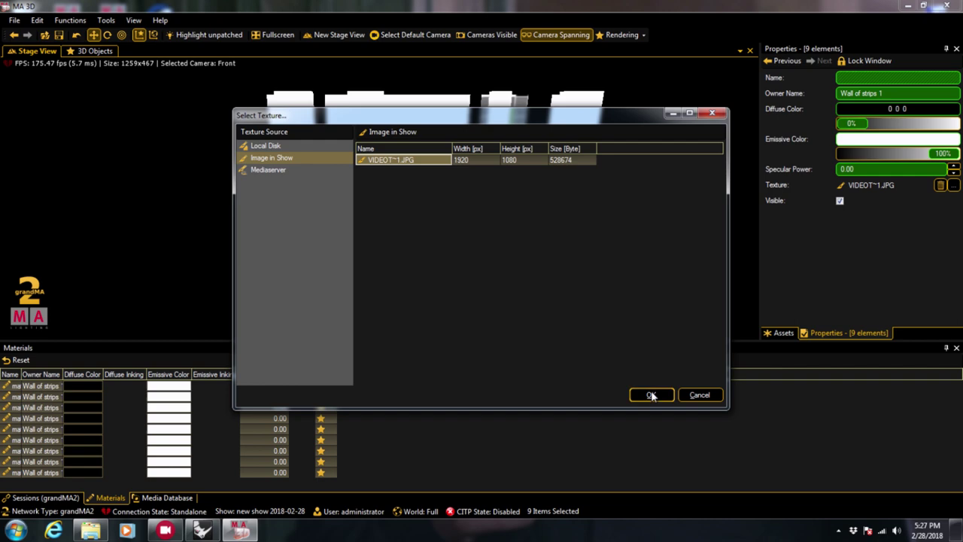
left_click(270, 145)
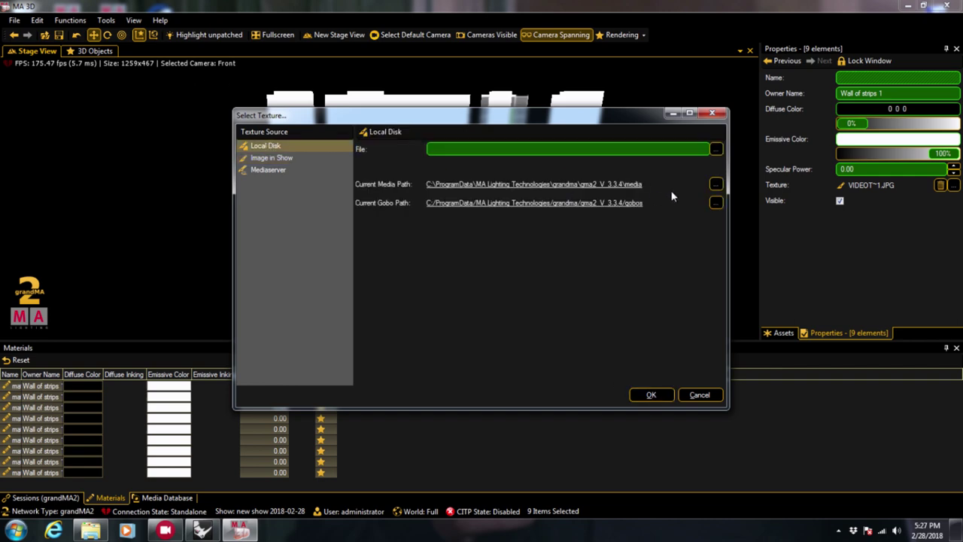
left_click(716, 149)
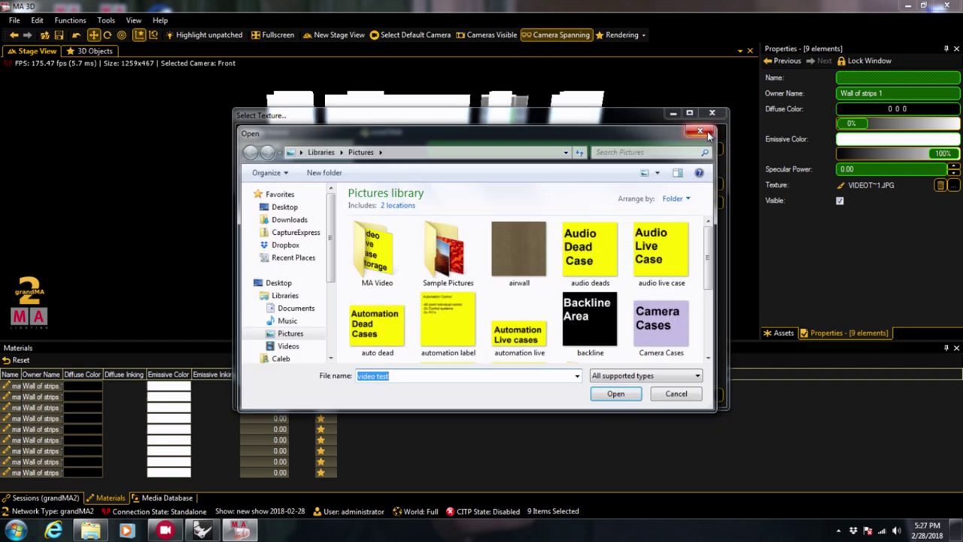
left_click(706, 133)
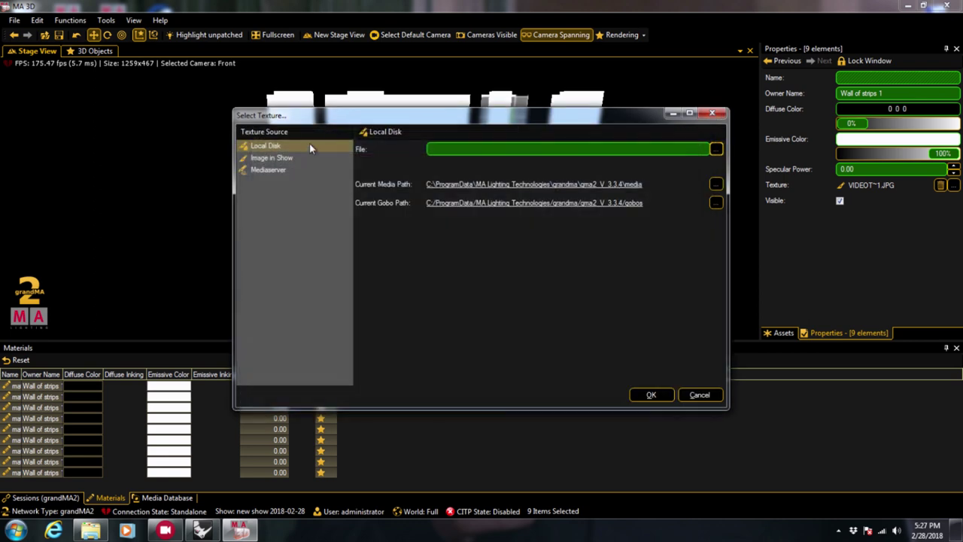
left_click(265, 170)
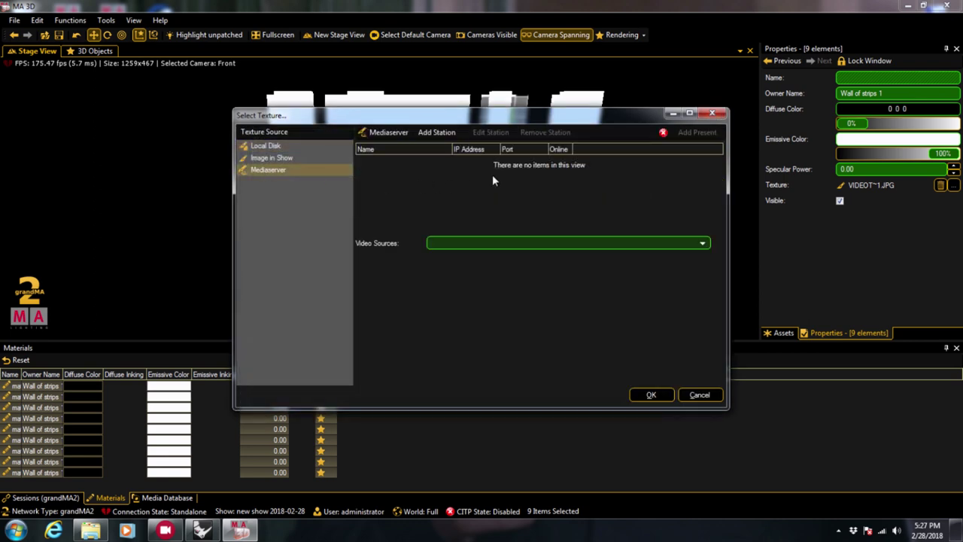
left_click(269, 158)
left_click(428, 160)
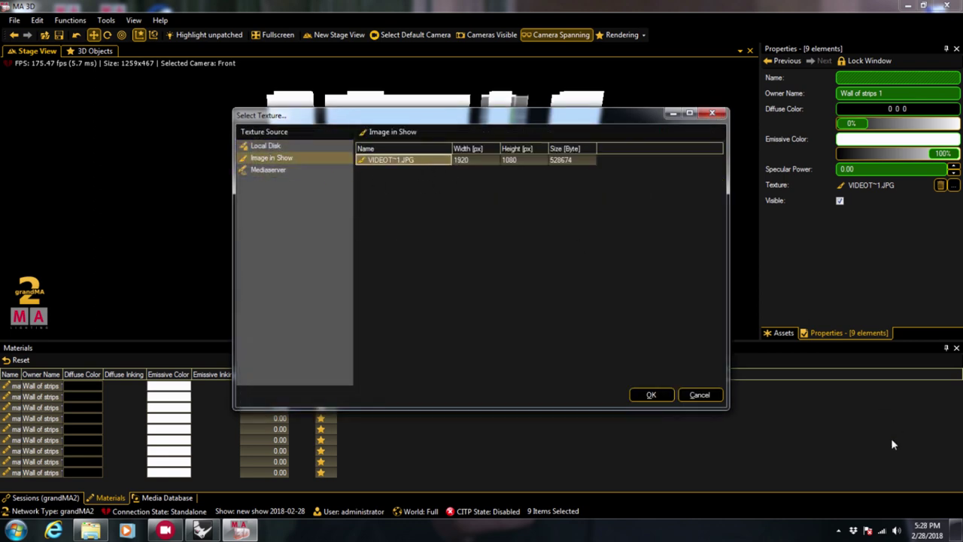
left_click(652, 396)
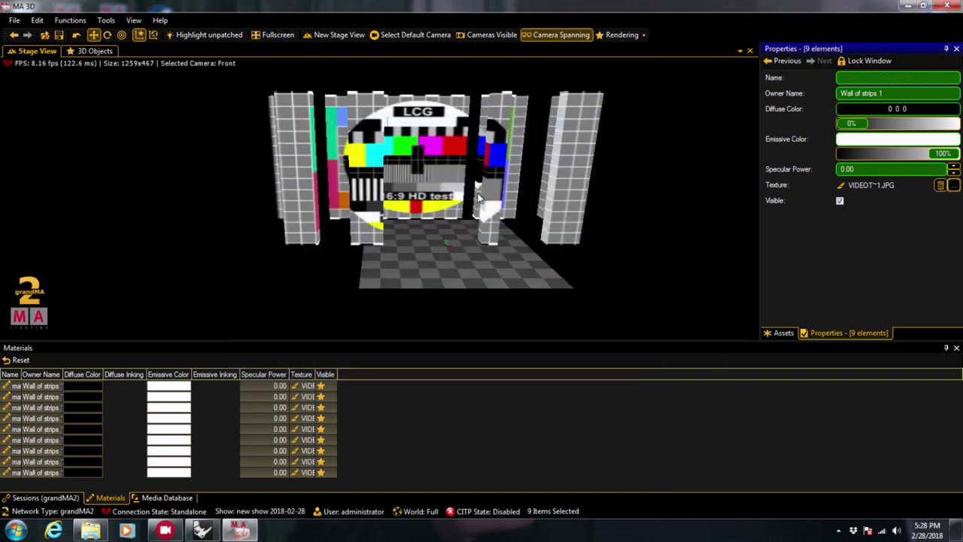
- Examine from several angles and from above how the test image spreads across the front and back strips
left_click_drag(425, 175, 365, 167)
right_click_drag(365, 167, 472, 209)
left_click_drag(472, 209, 344, 211)
right_click_drag(344, 210, 444, 197)
left_click_drag(444, 197, 523, 149)
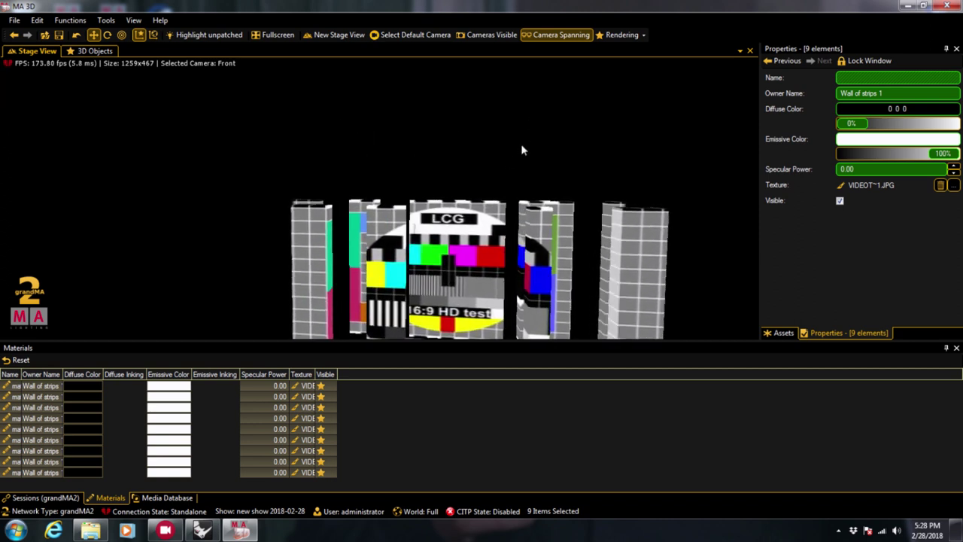
left_click(457, 279)
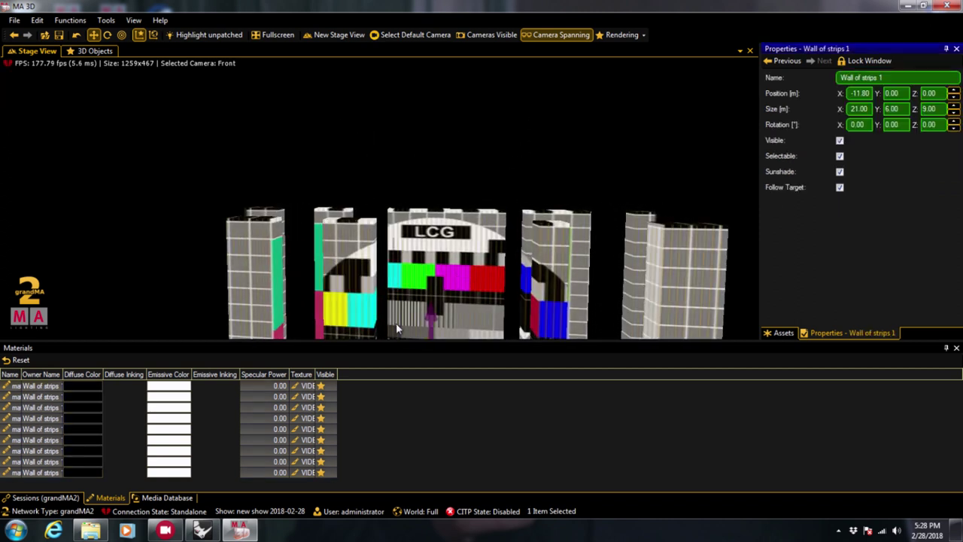
right_click_drag(397, 329, 399, 229)
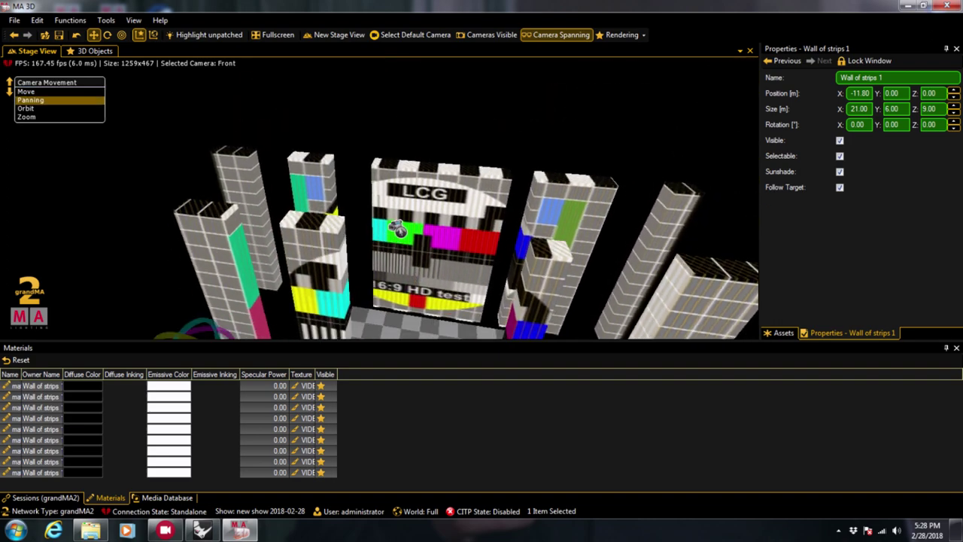
left_click_drag(399, 230, 107, 127)
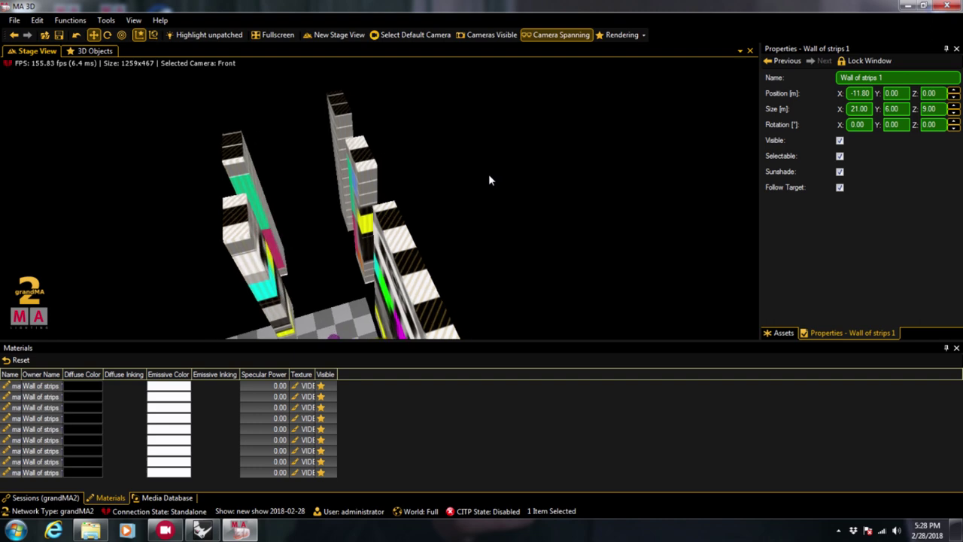
- Duplicate the wall of strips and move the copy along the Y axis to 0.17 m
right_click(299, 256)
left_click(356, 322)
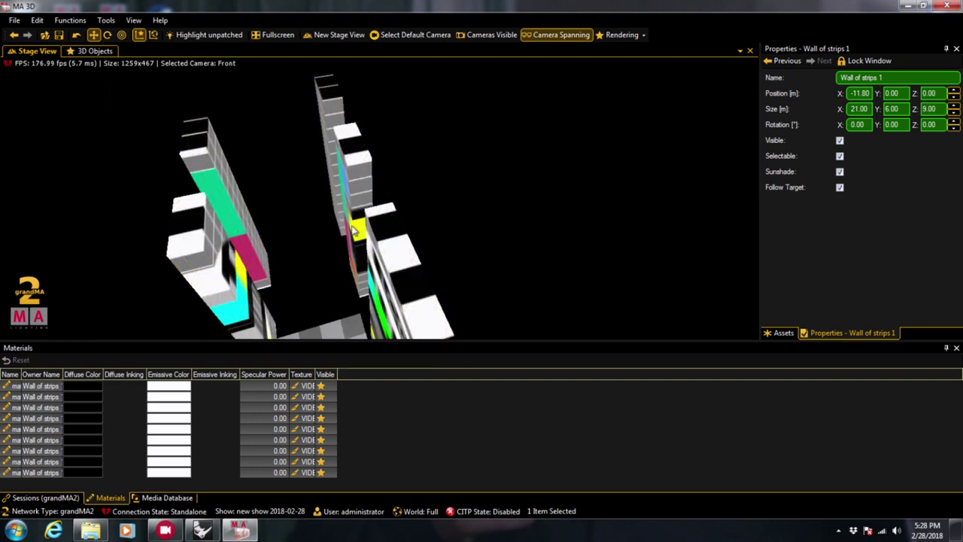
left_click_drag(222, 286, 423, 287)
- Set the copied wall's size to 21.20 m in X, 6.00 m in Y and 9.10 m in Z
left_click(865, 108)
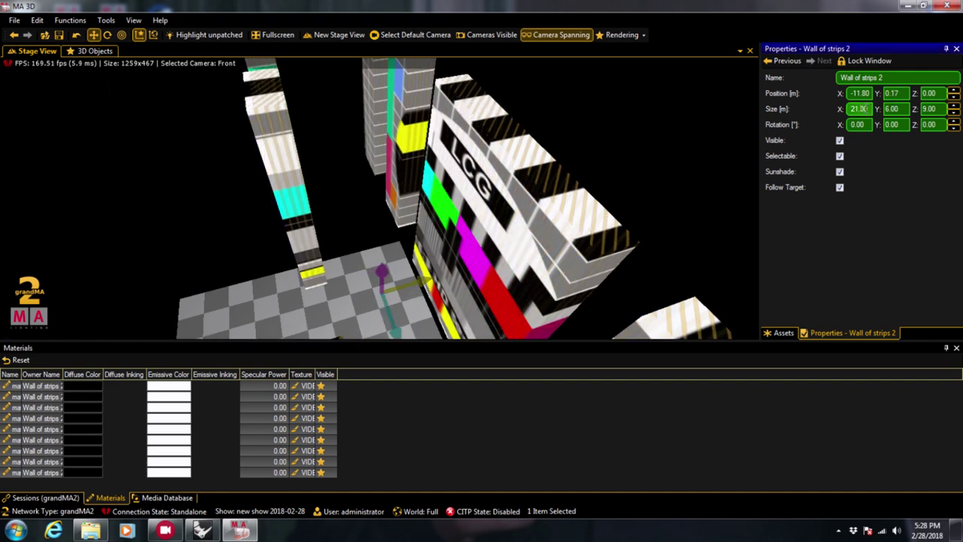
scroll(879, 113, "up", 2)
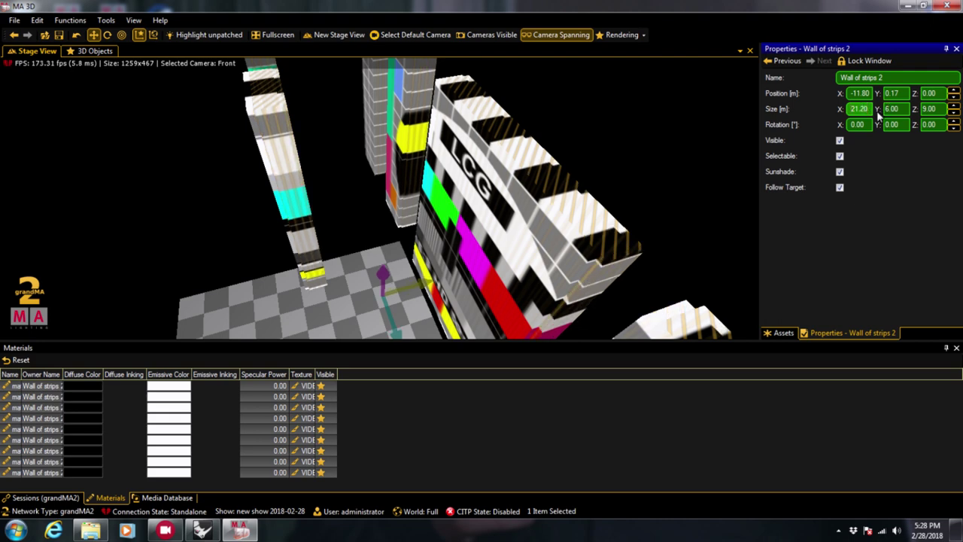
scroll(894, 108, "down", 9)
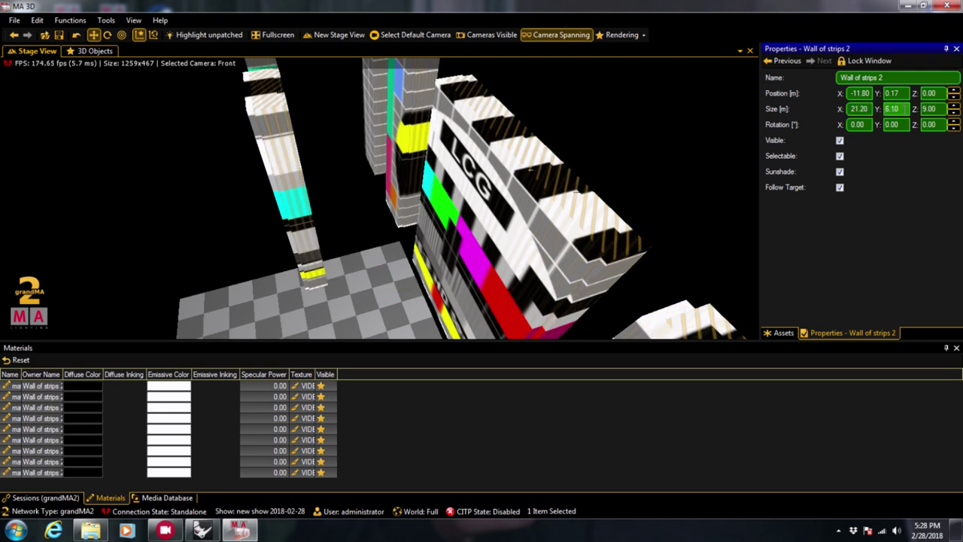
scroll(892, 108, "down", 1)
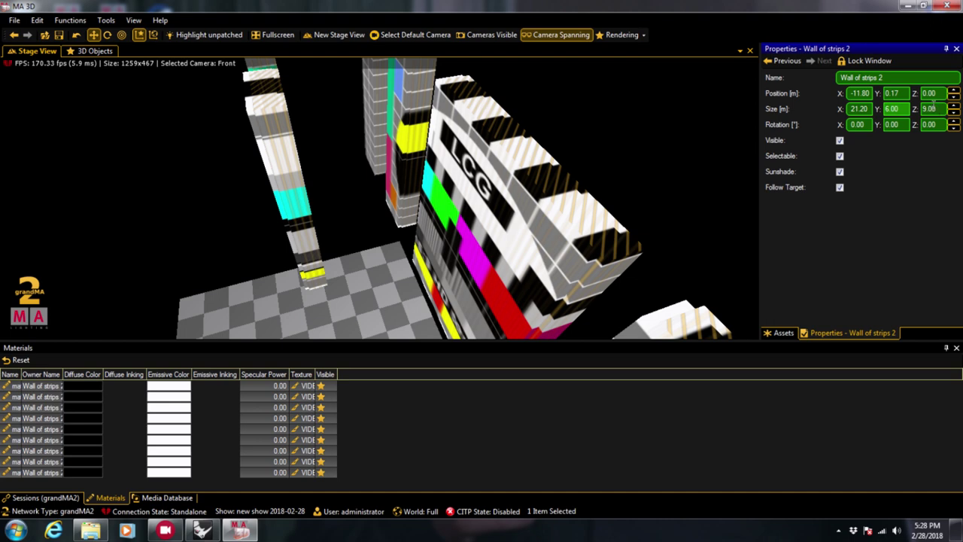
scroll(933, 105, "up", 1)
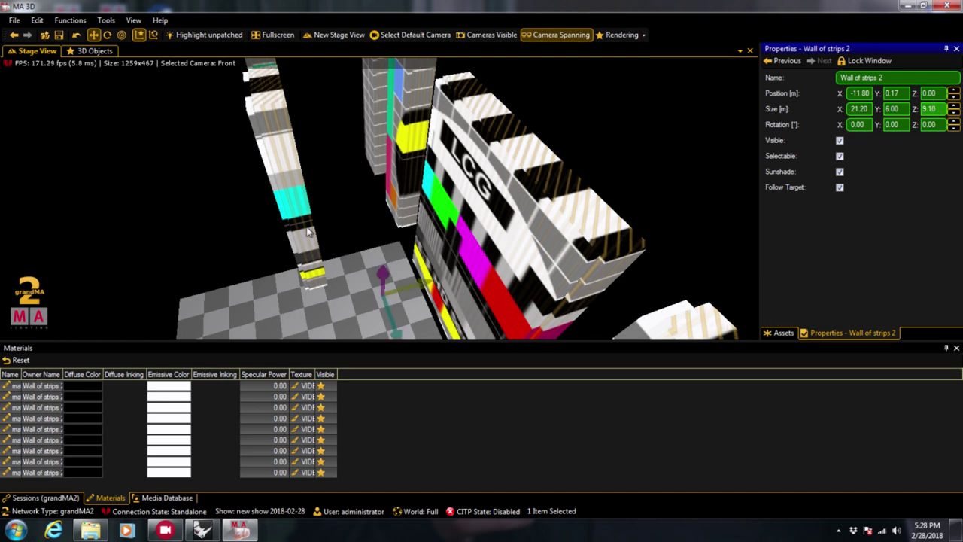
- Shift the copied wall of strips along the X axis to -11.87 m
left_click(399, 337)
left_click_drag(401, 338, 396, 332)
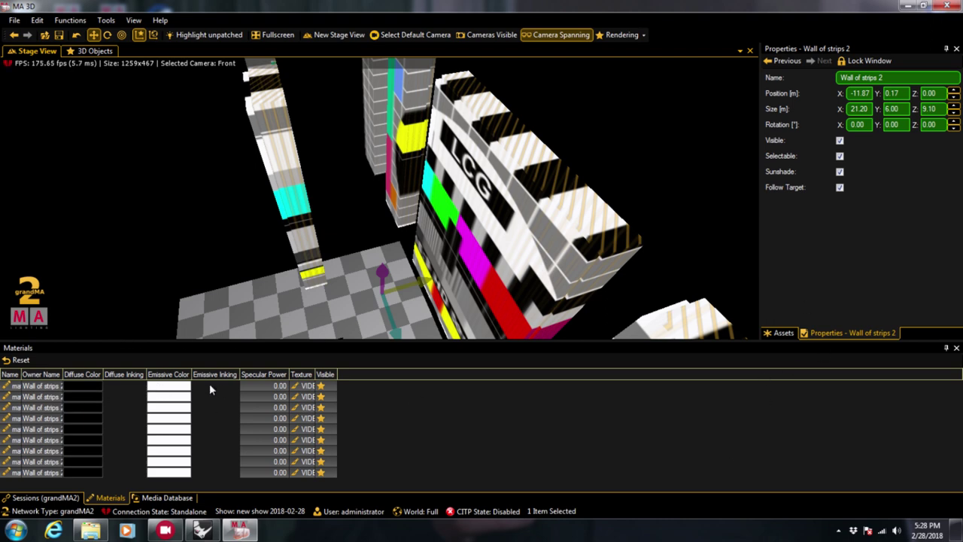
- Remove the texture from all nine materials of Wall of strips 2 and set their emissive color to 0%
left_click_drag(210, 388, 164, 472)
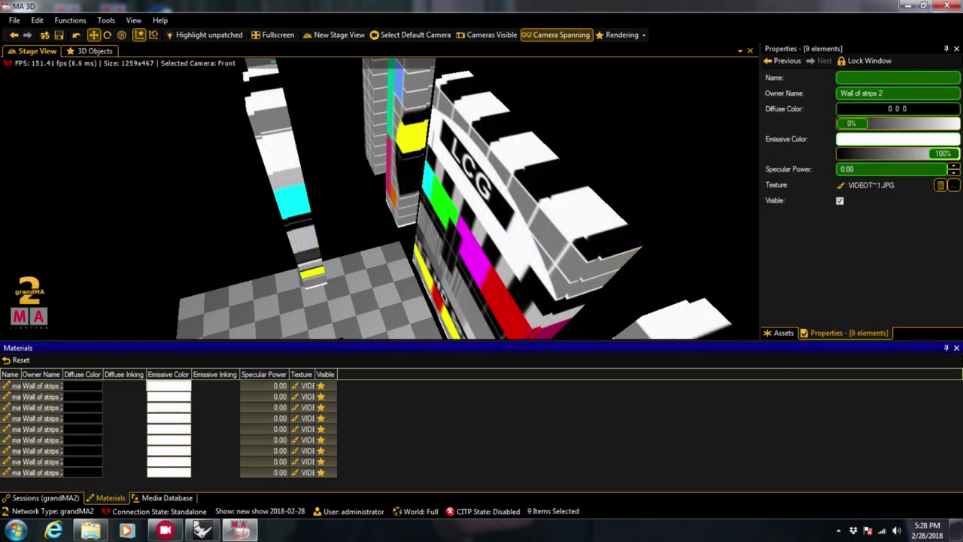
left_click(939, 191)
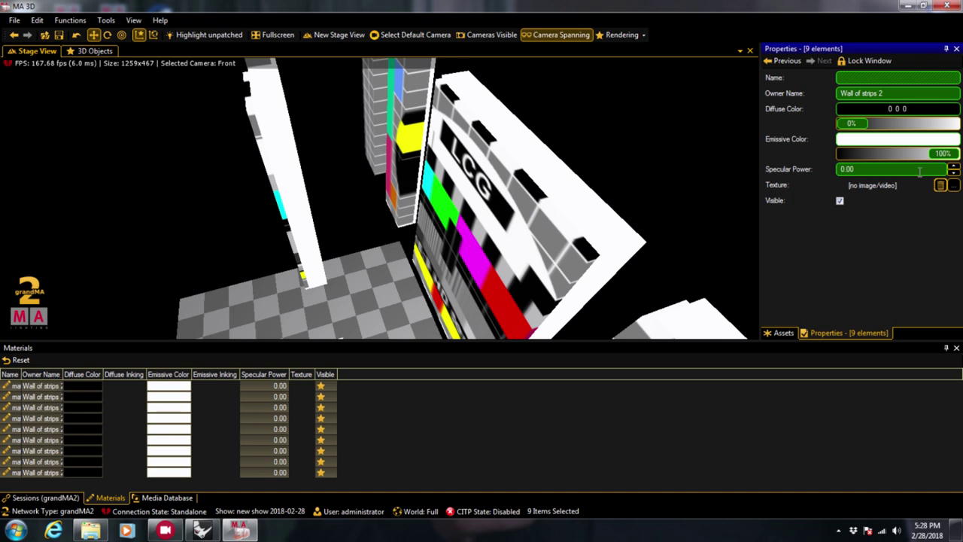
left_click(850, 154)
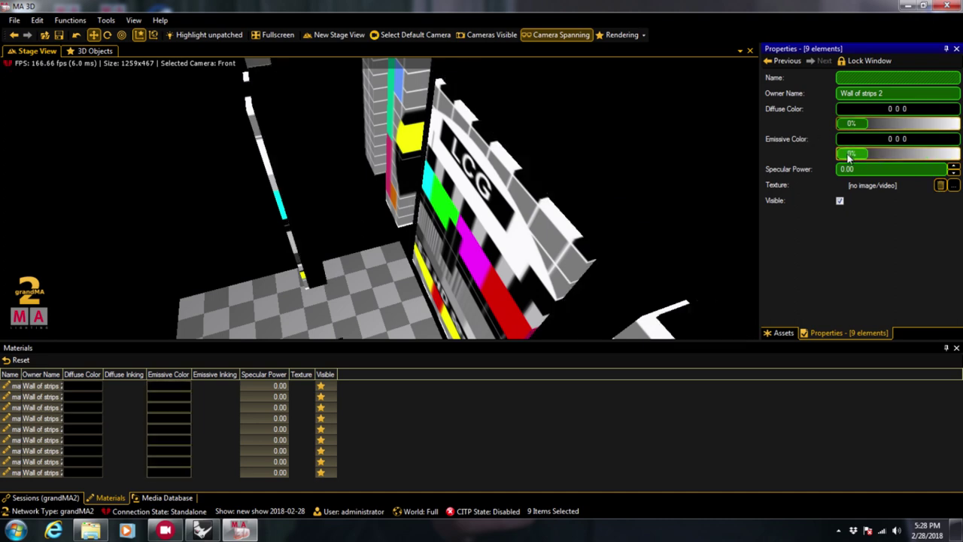
- Enlarge the stage view in height and width and examine the textured strips against their black backing from the front
left_click_drag(662, 158, 431, 198)
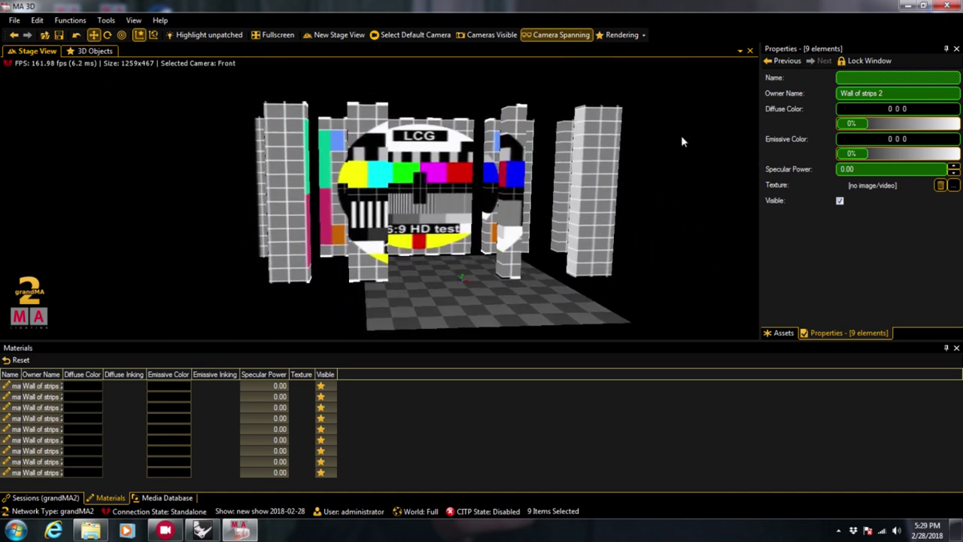
left_click_drag(623, 156, 361, 155)
middle_click_drag(361, 154, 397, 179)
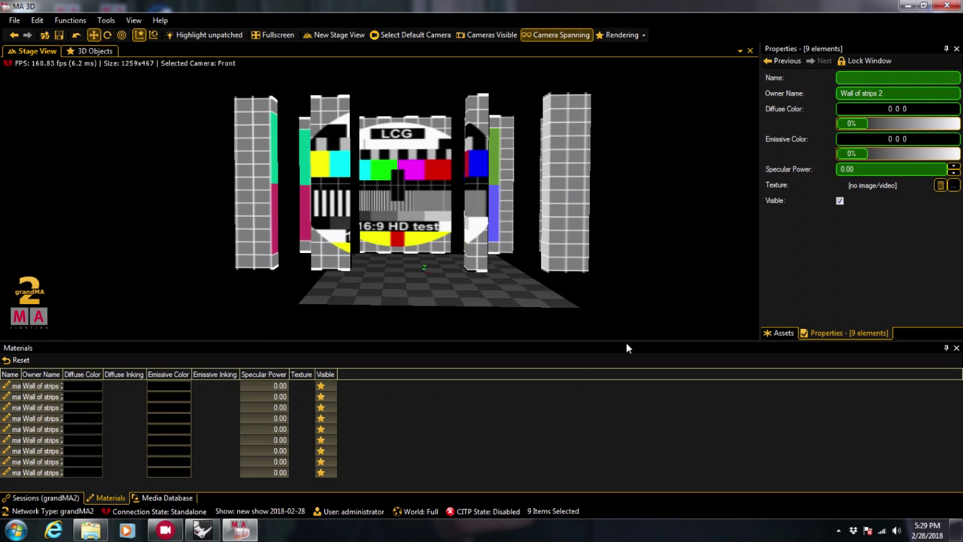
left_click_drag(635, 342, 615, 443)
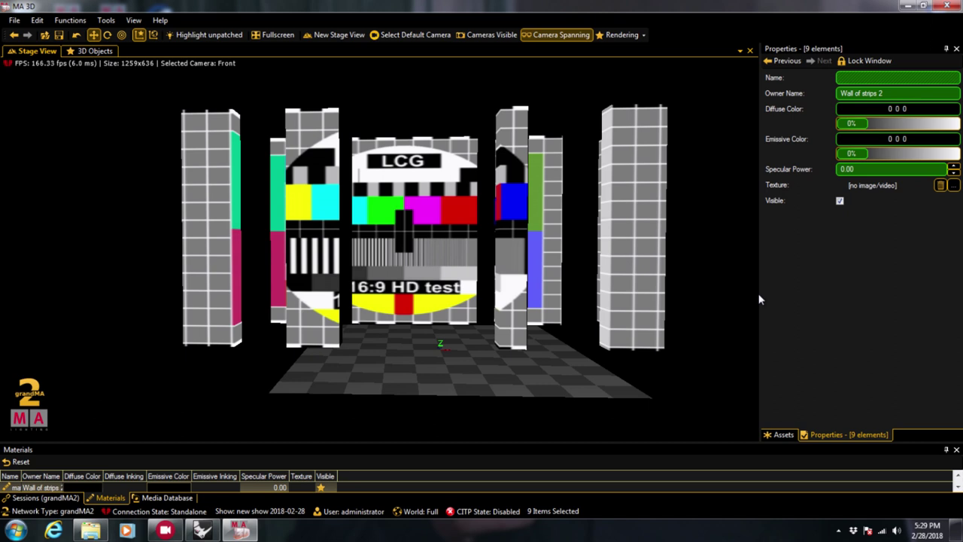
left_click_drag(760, 295, 821, 302)
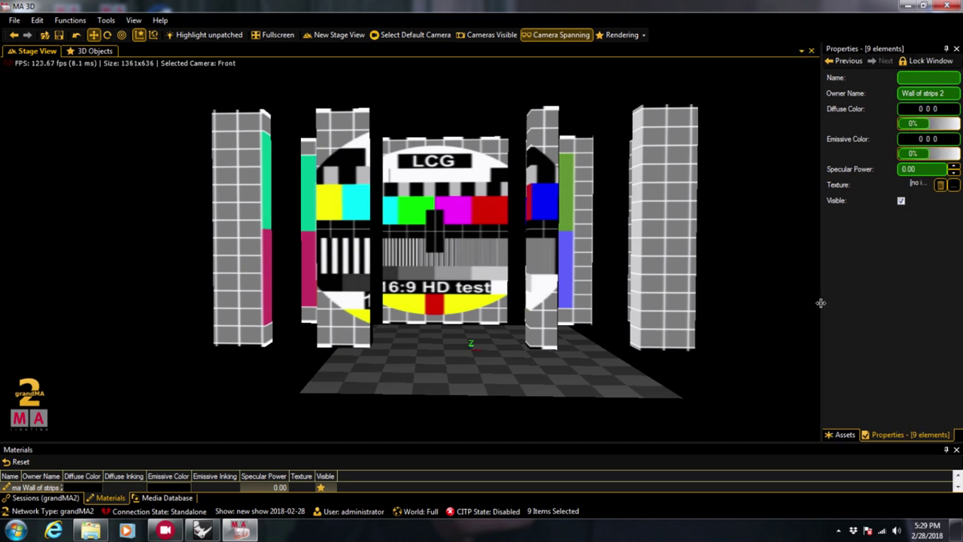
left_click(910, 6)
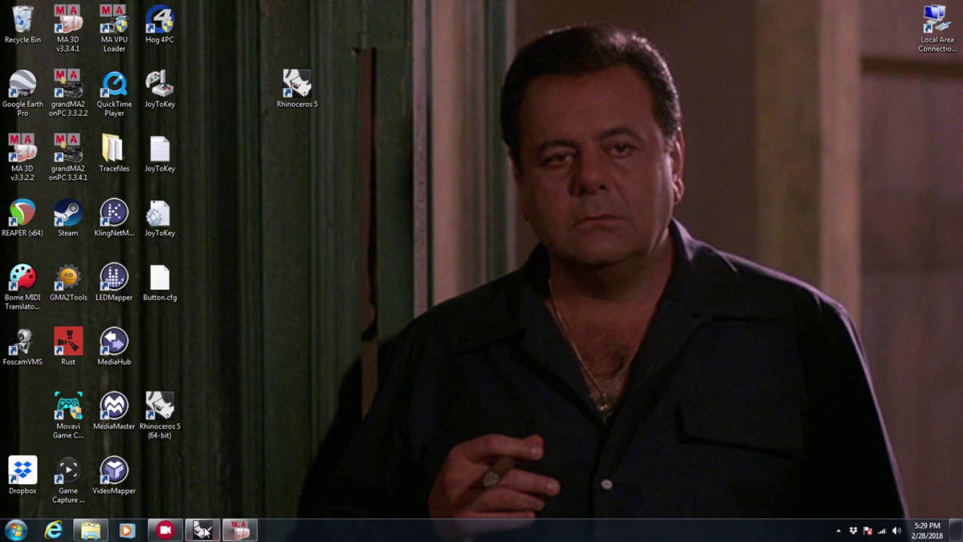
left_click(174, 534)
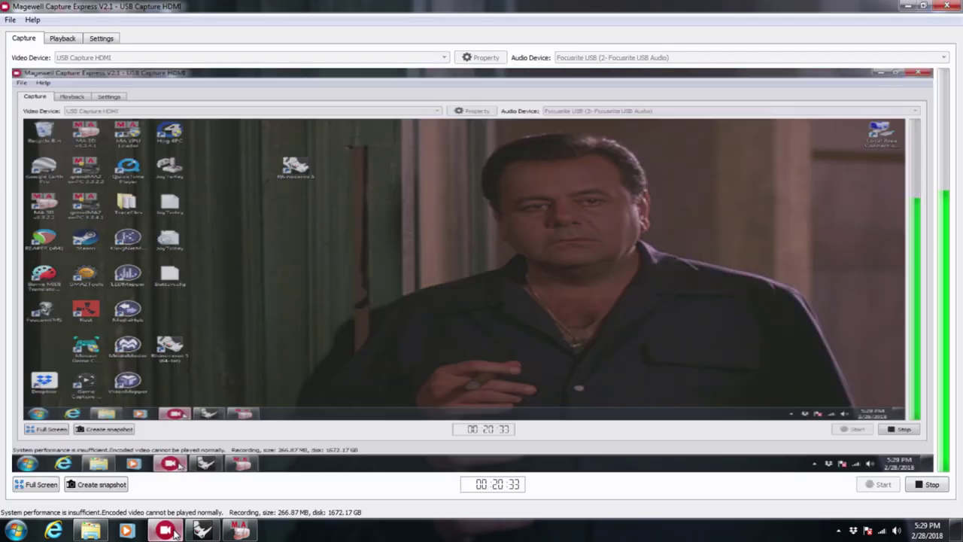